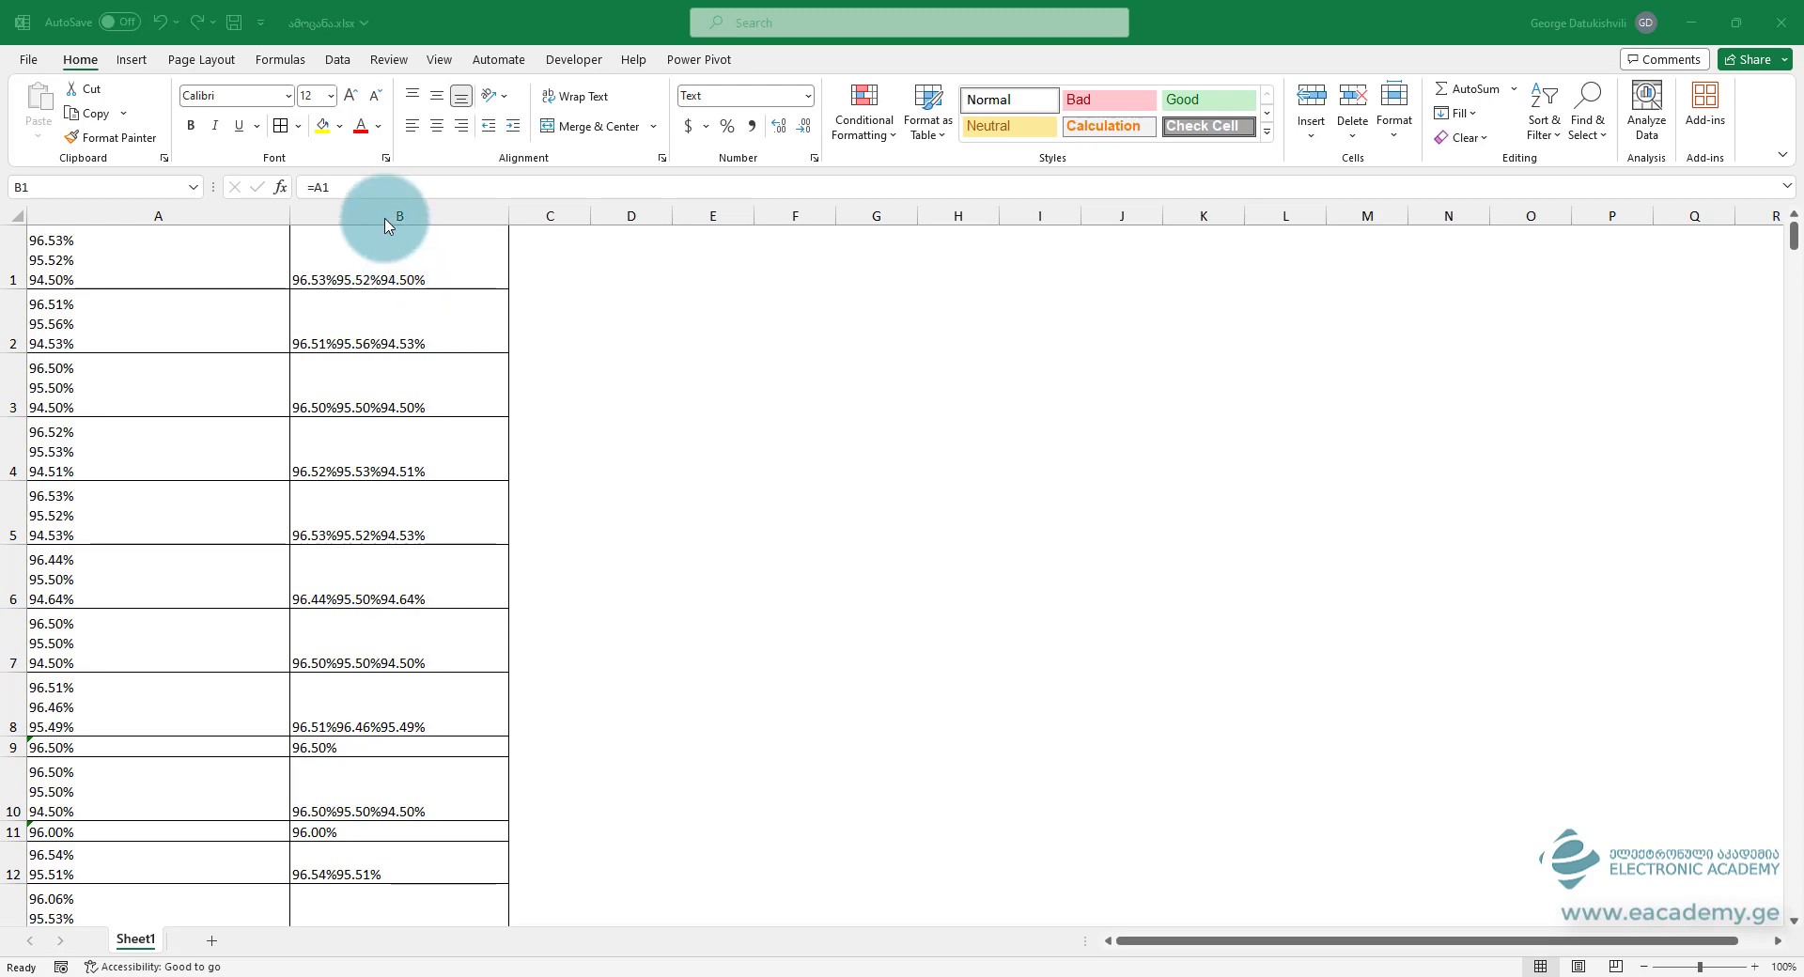
pyautogui.click(414, 217)
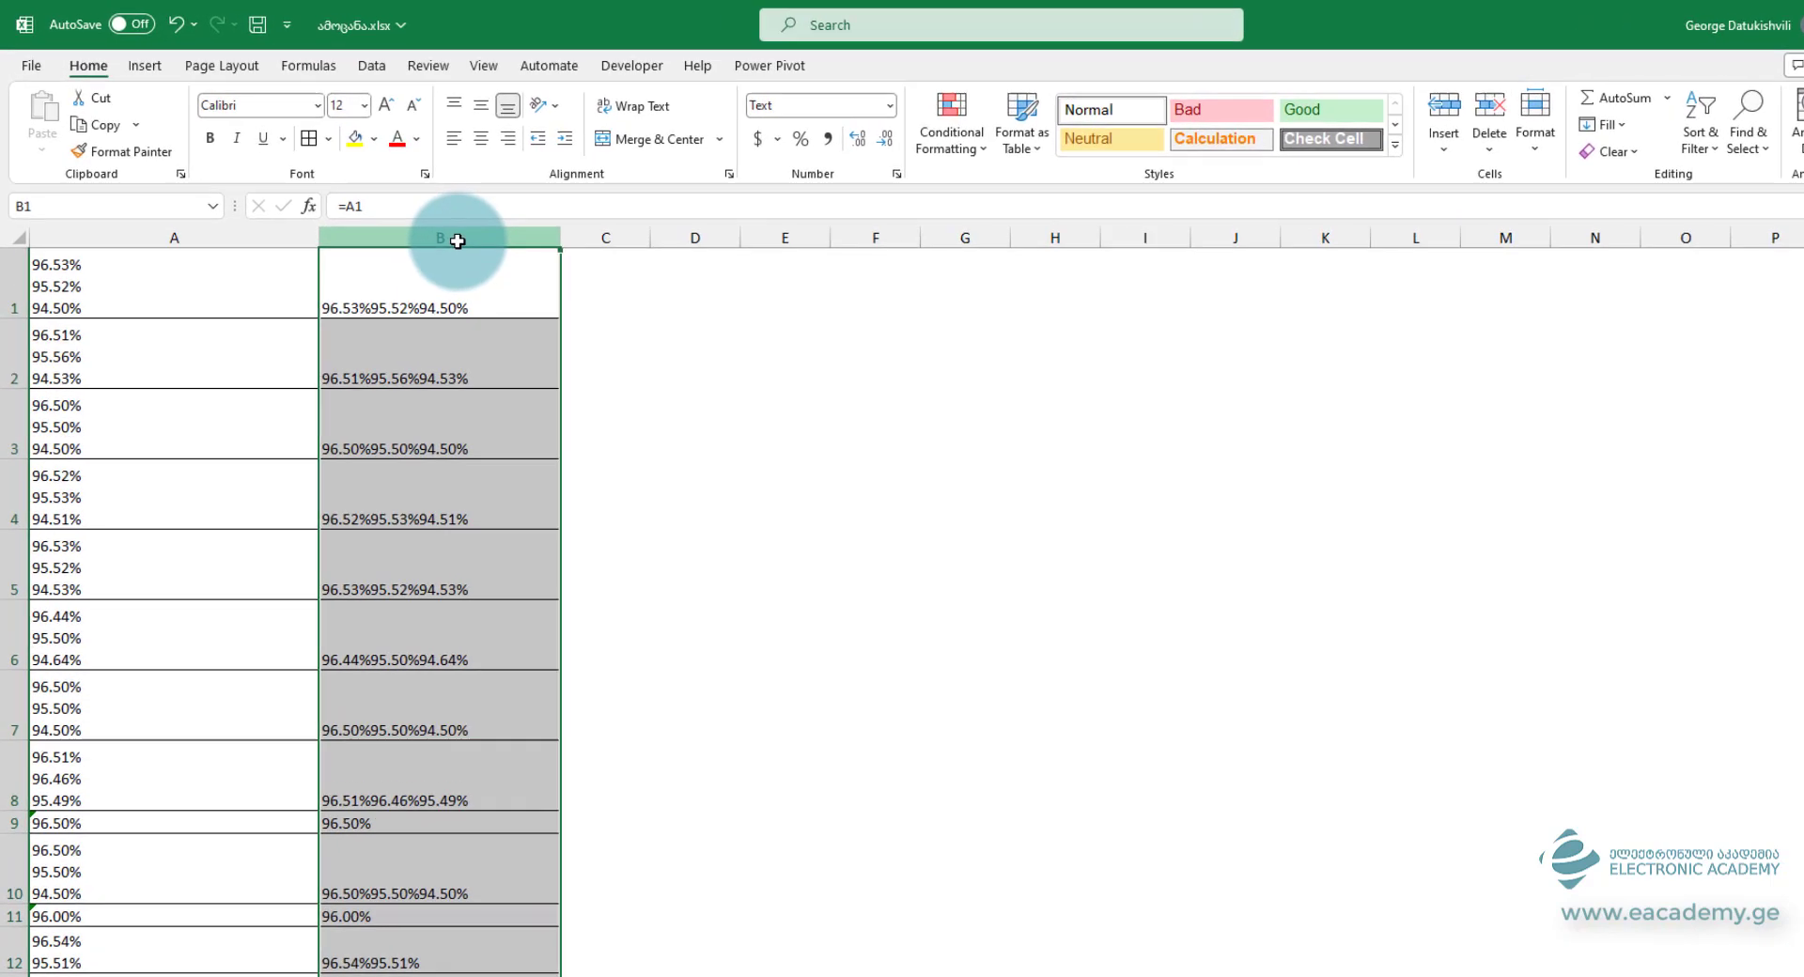
pyautogui.click(375, 66)
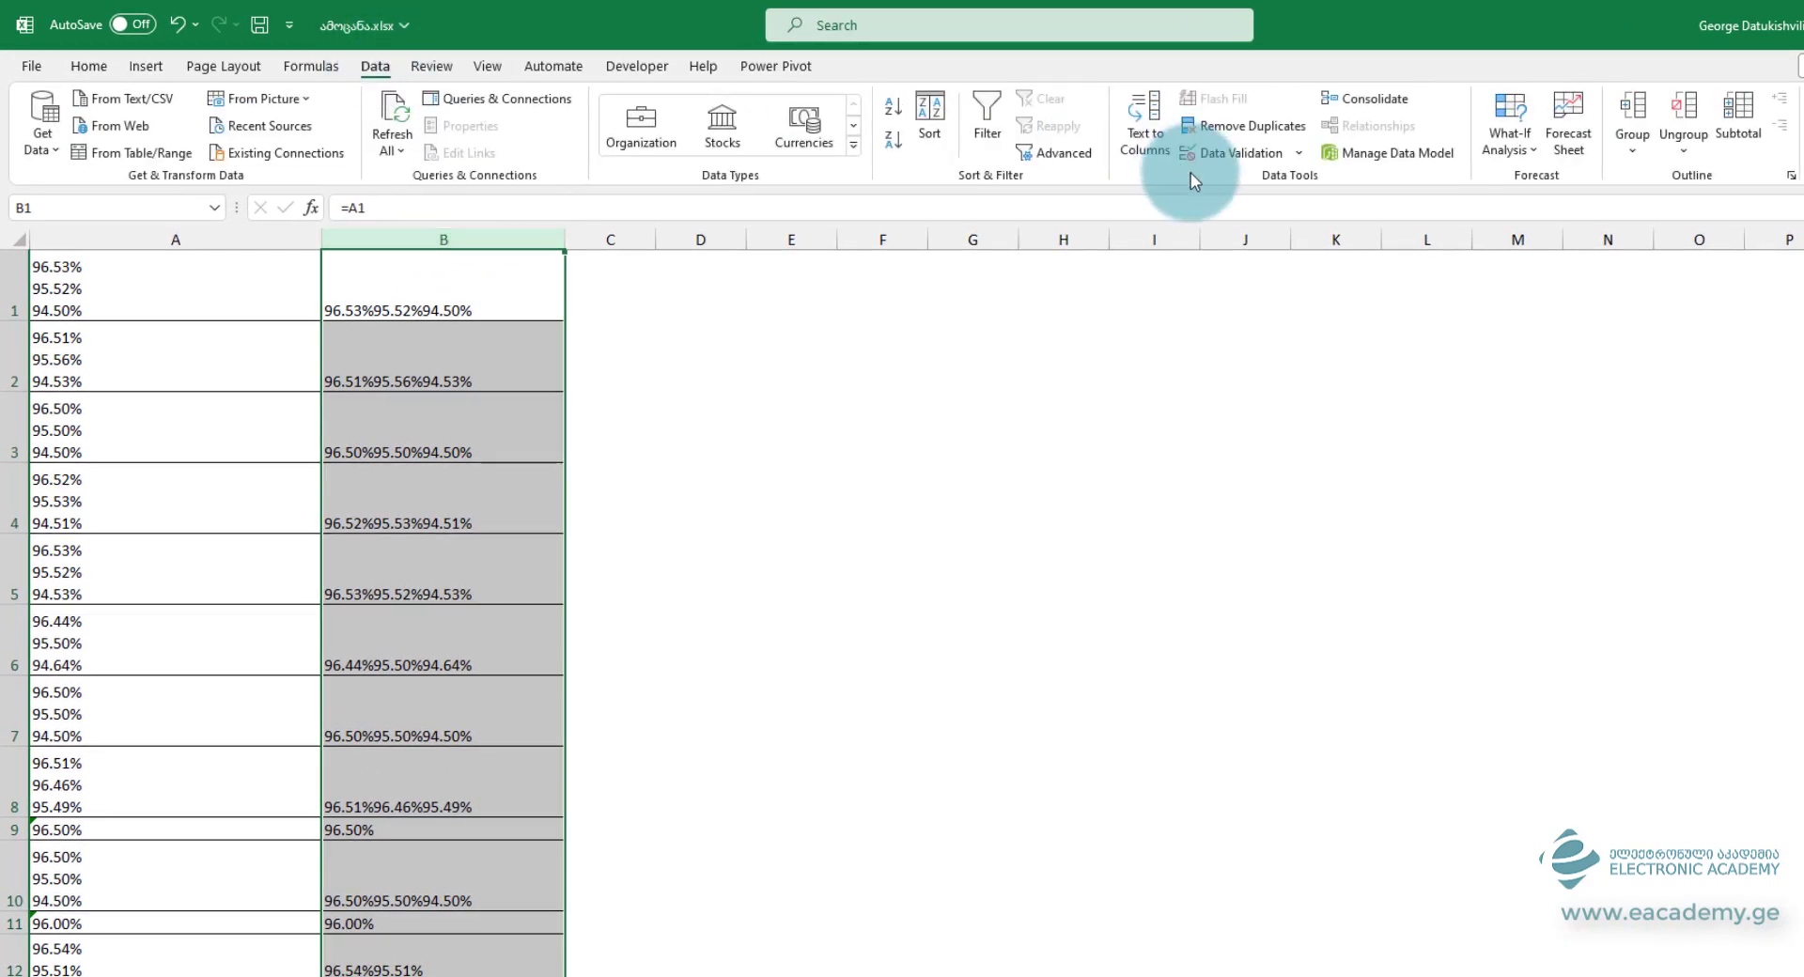
pyautogui.click(1164, 162)
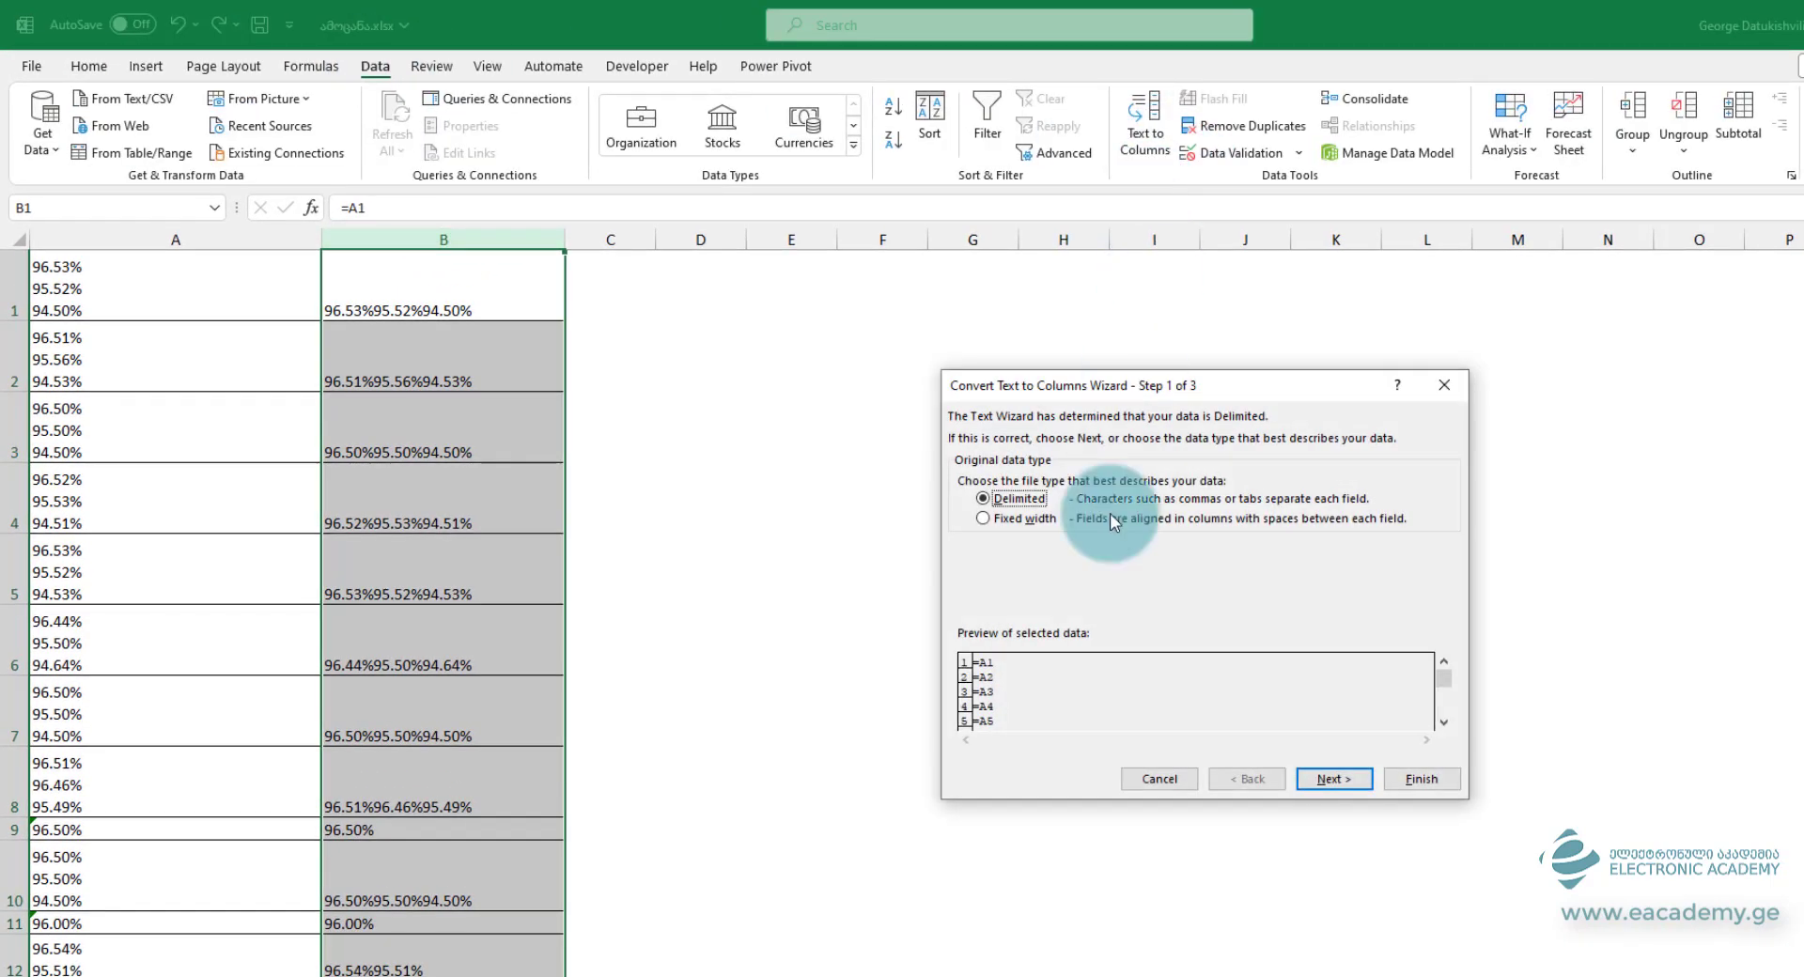
pyautogui.click(1340, 786)
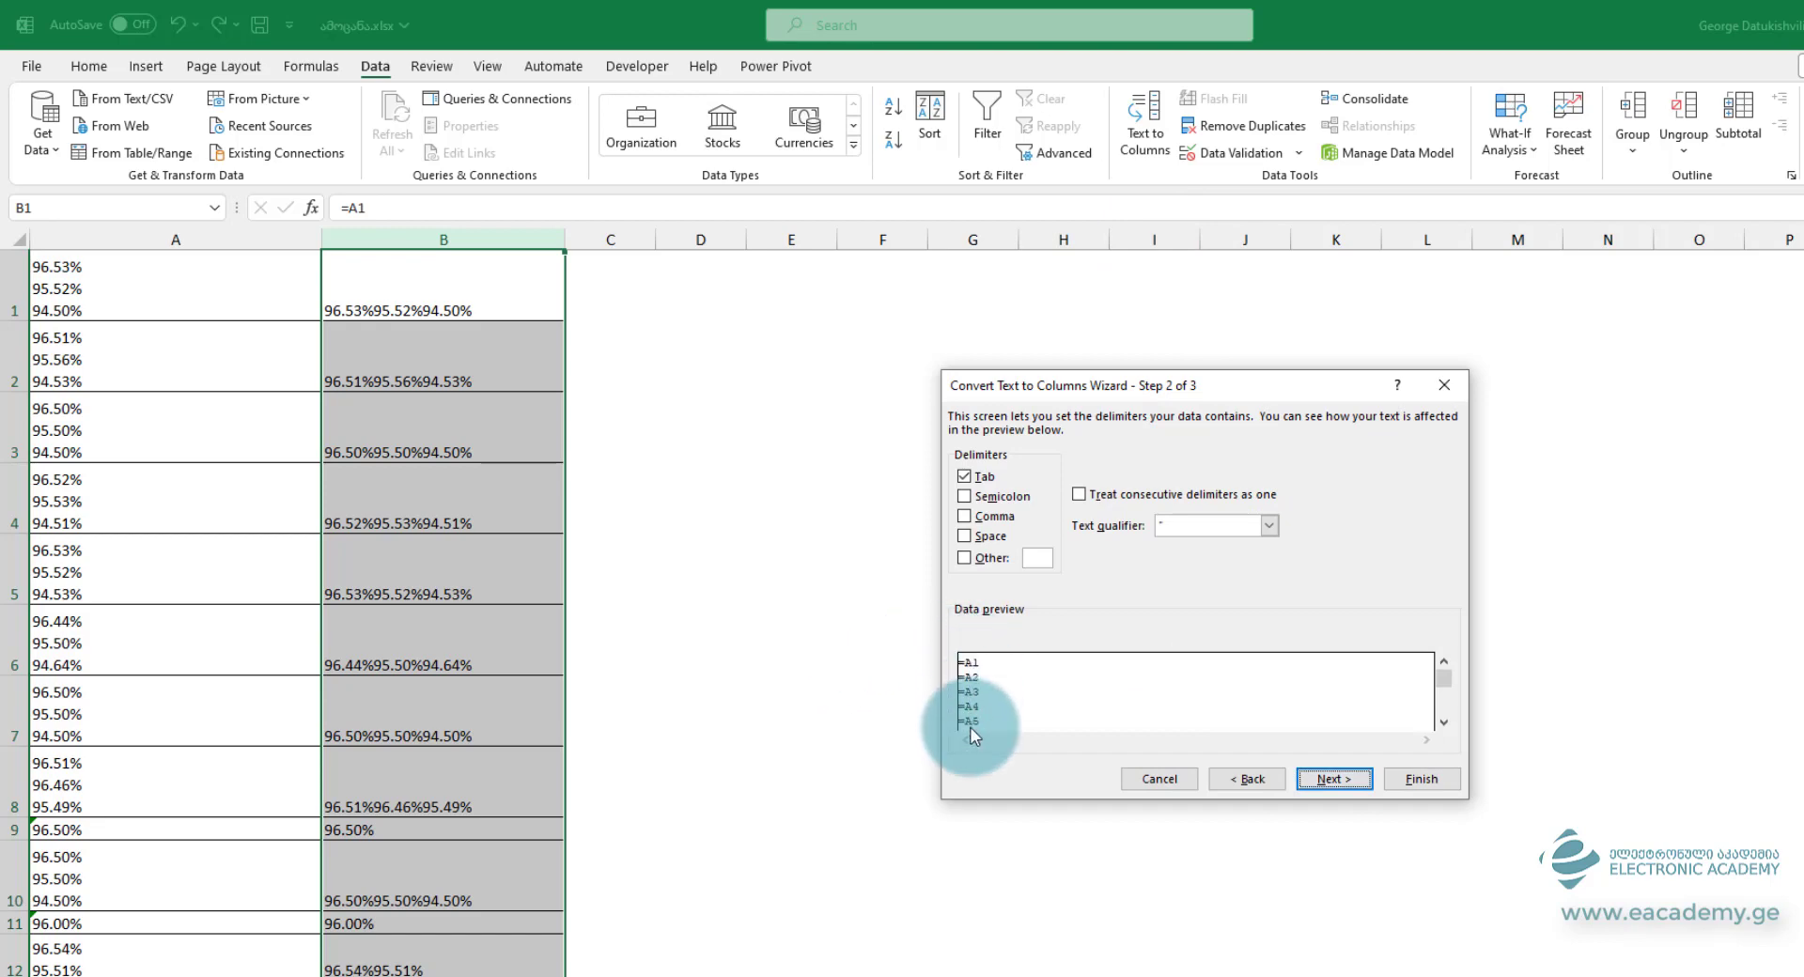
pyautogui.click(1159, 779)
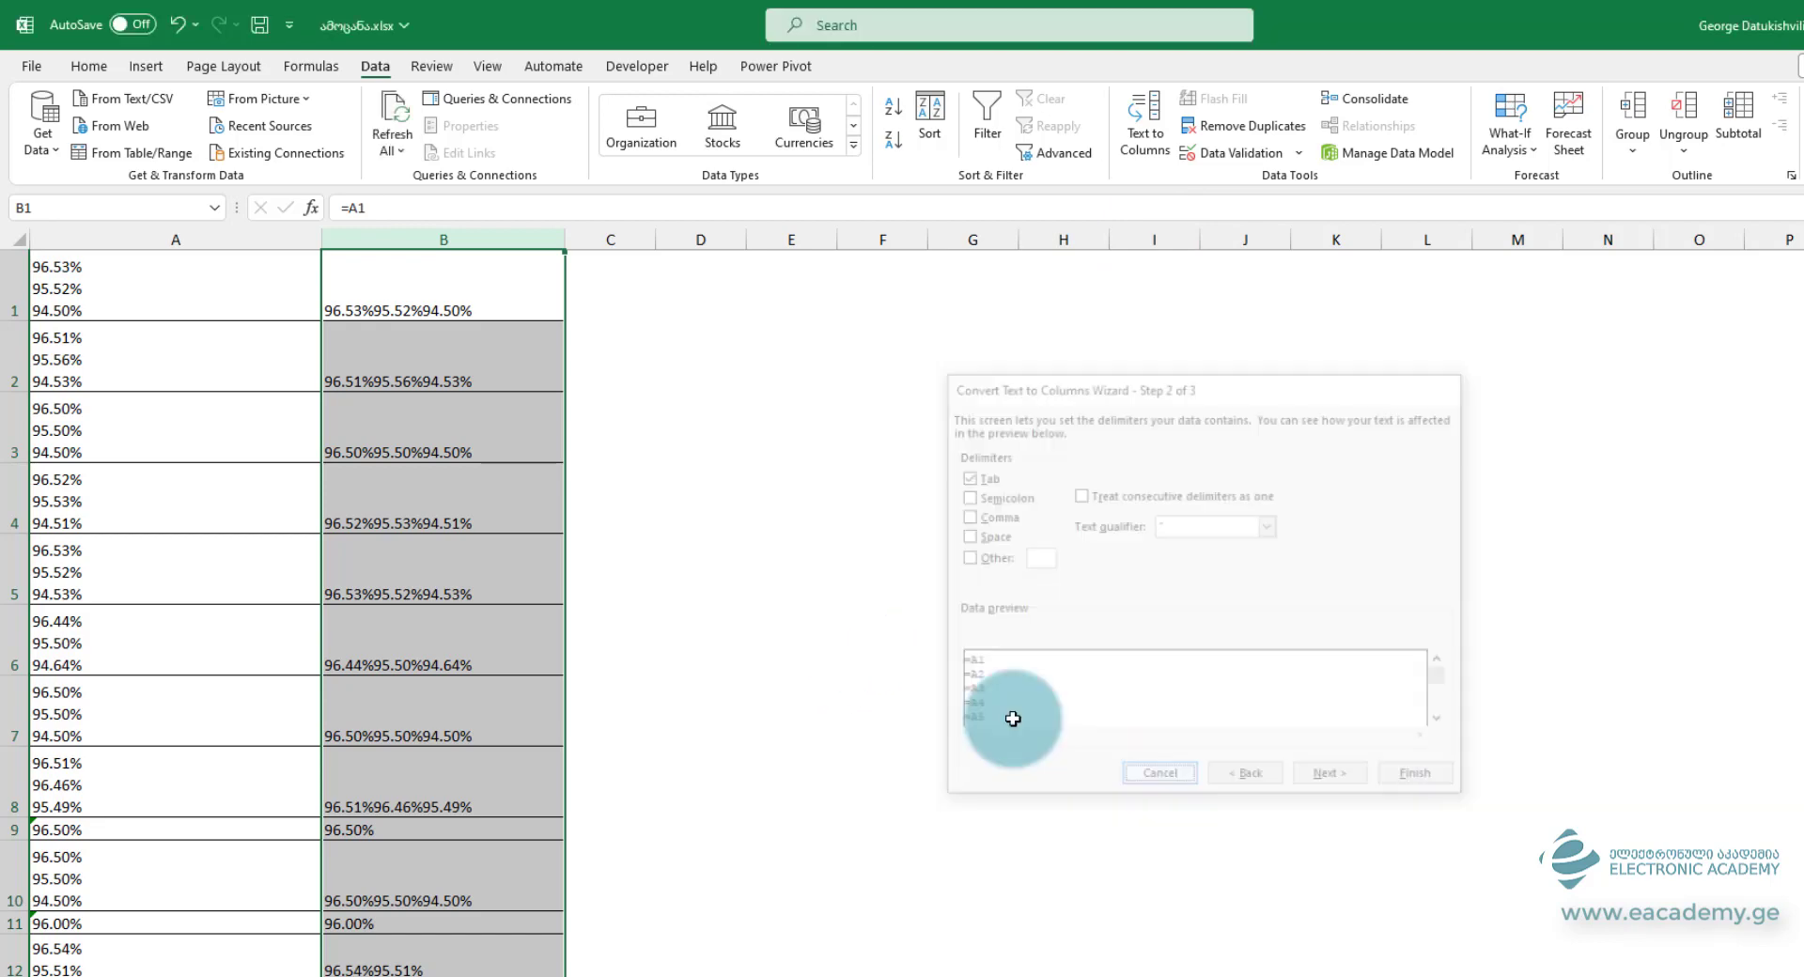
# Step: Try re-entering the =A1 formula in cell B1, and undo that entry
pyautogui.click(416, 296)
pyautogui.doubleClick(417, 296)
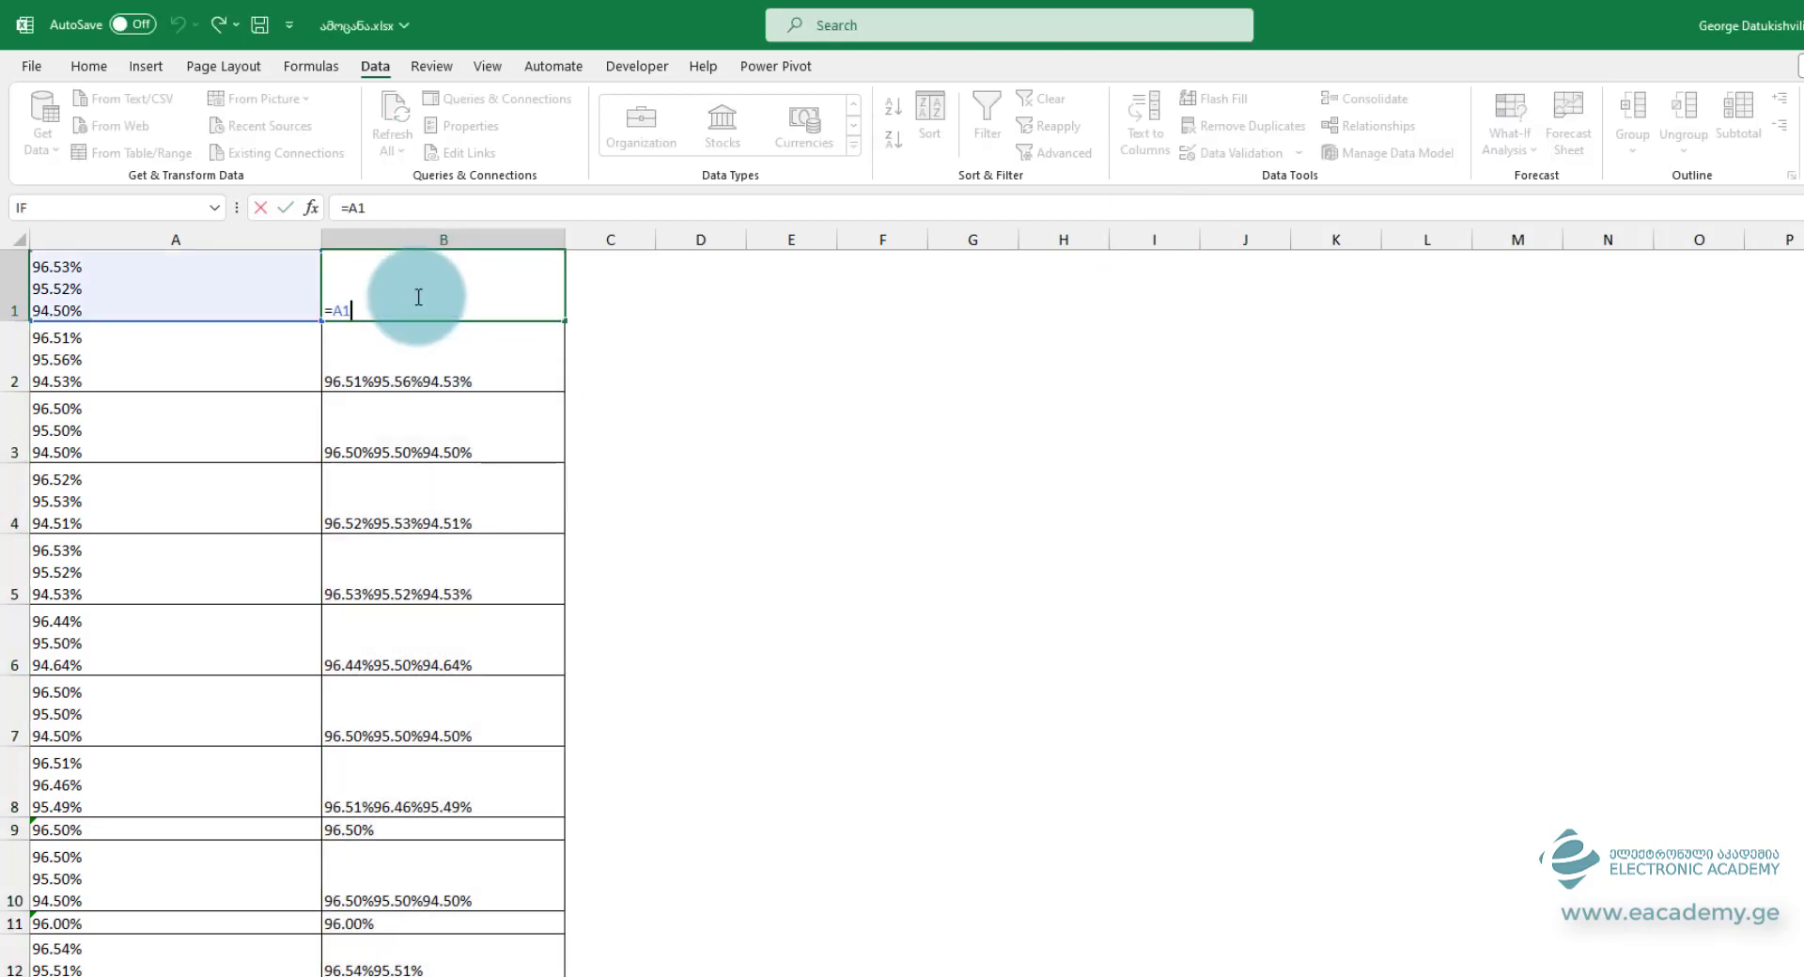
pyautogui.press('Return')
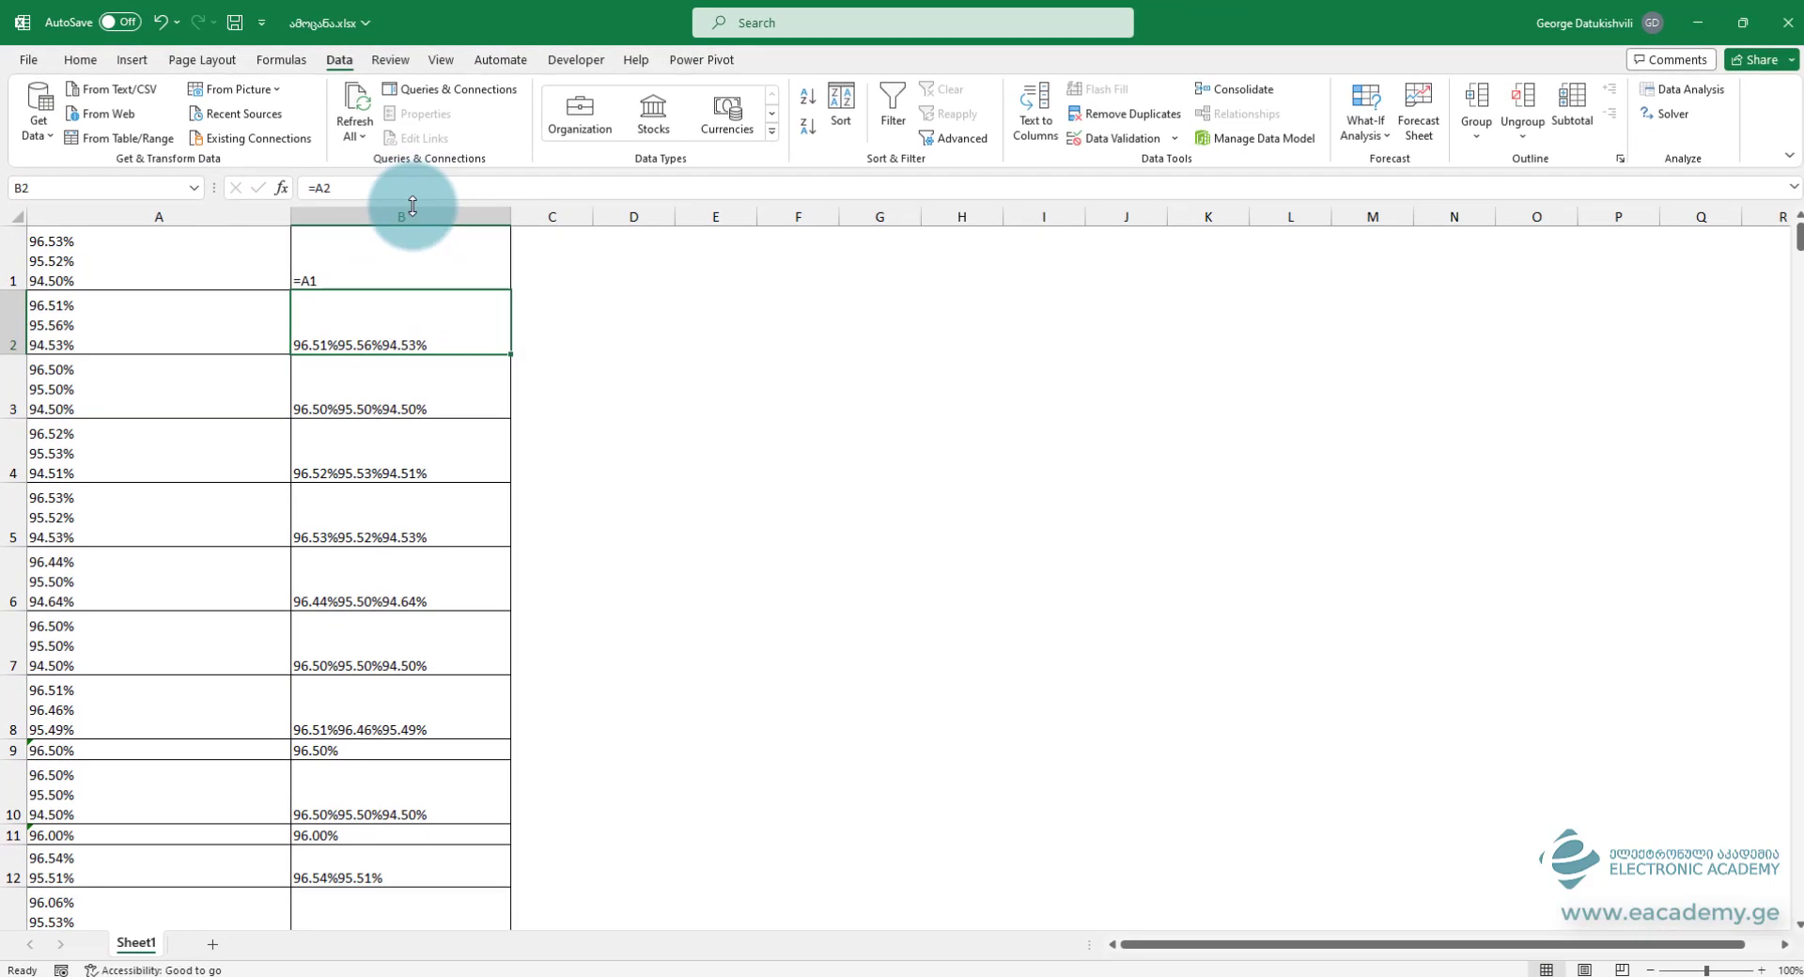
pyautogui.hotkey('ctrl', 'z')
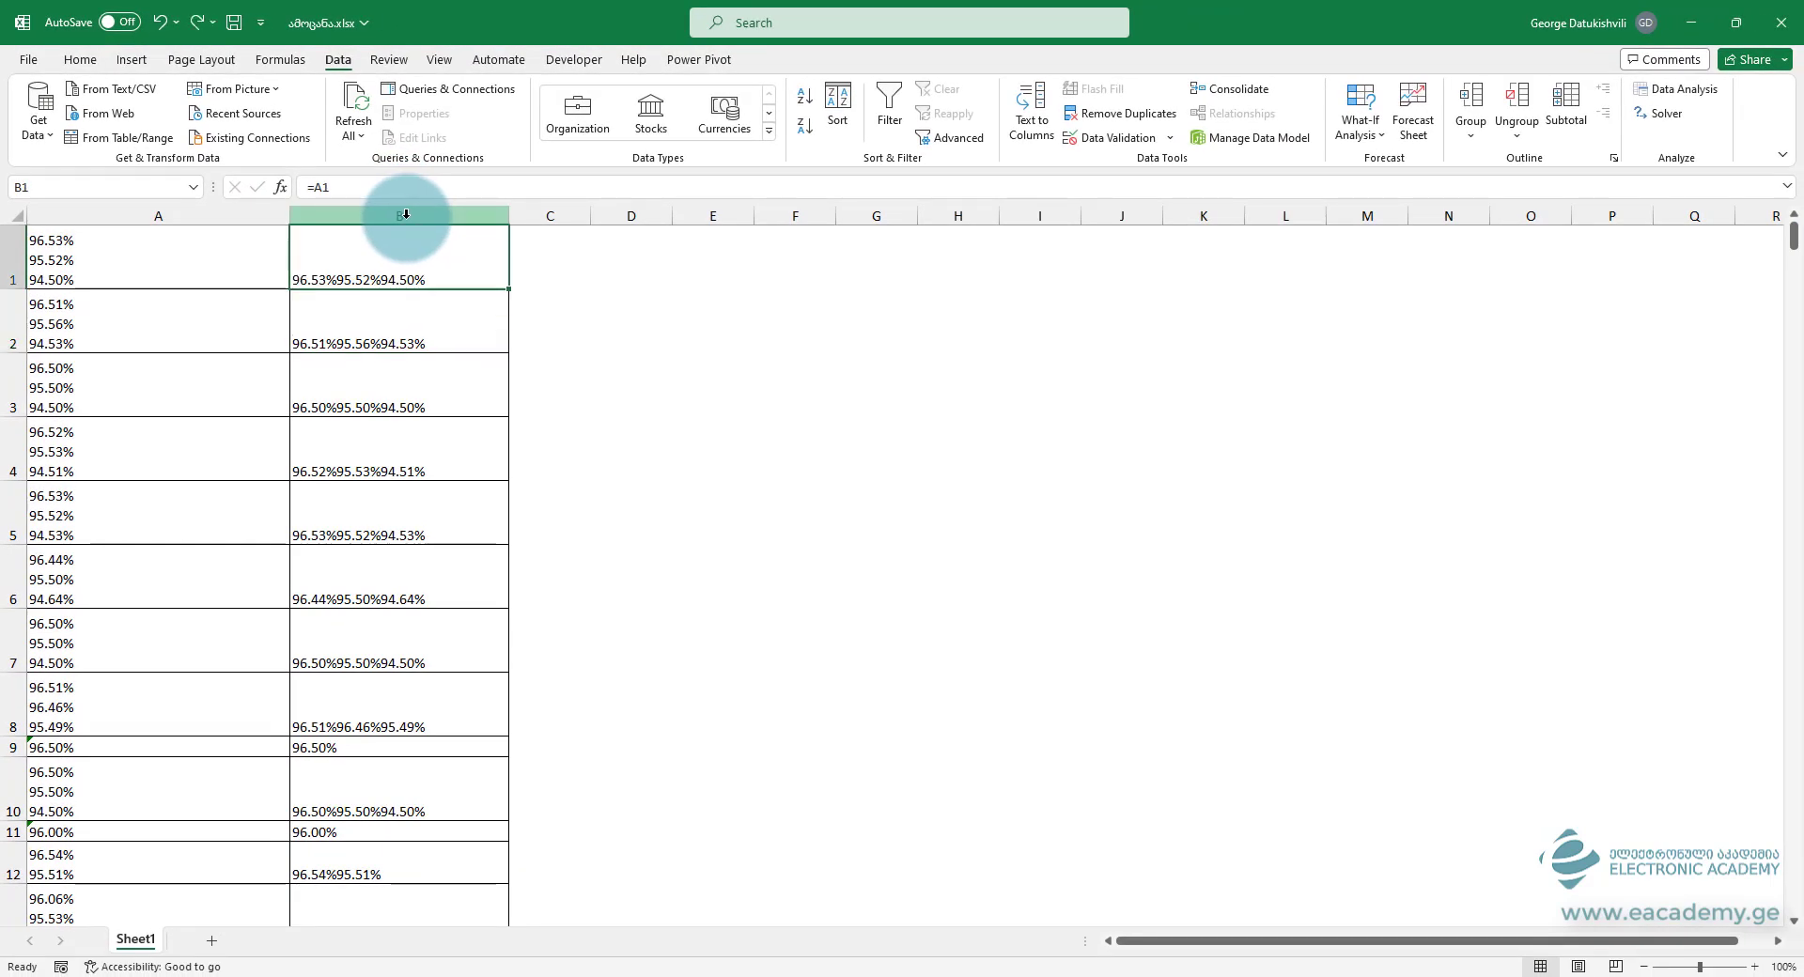
# Step: Copy column B, paste it as values into column D, and fit column D's width to its contents
pyautogui.click(406, 214)
pyautogui.hotkey('ctrl', 'c')
pyautogui.rightClick(645, 250)
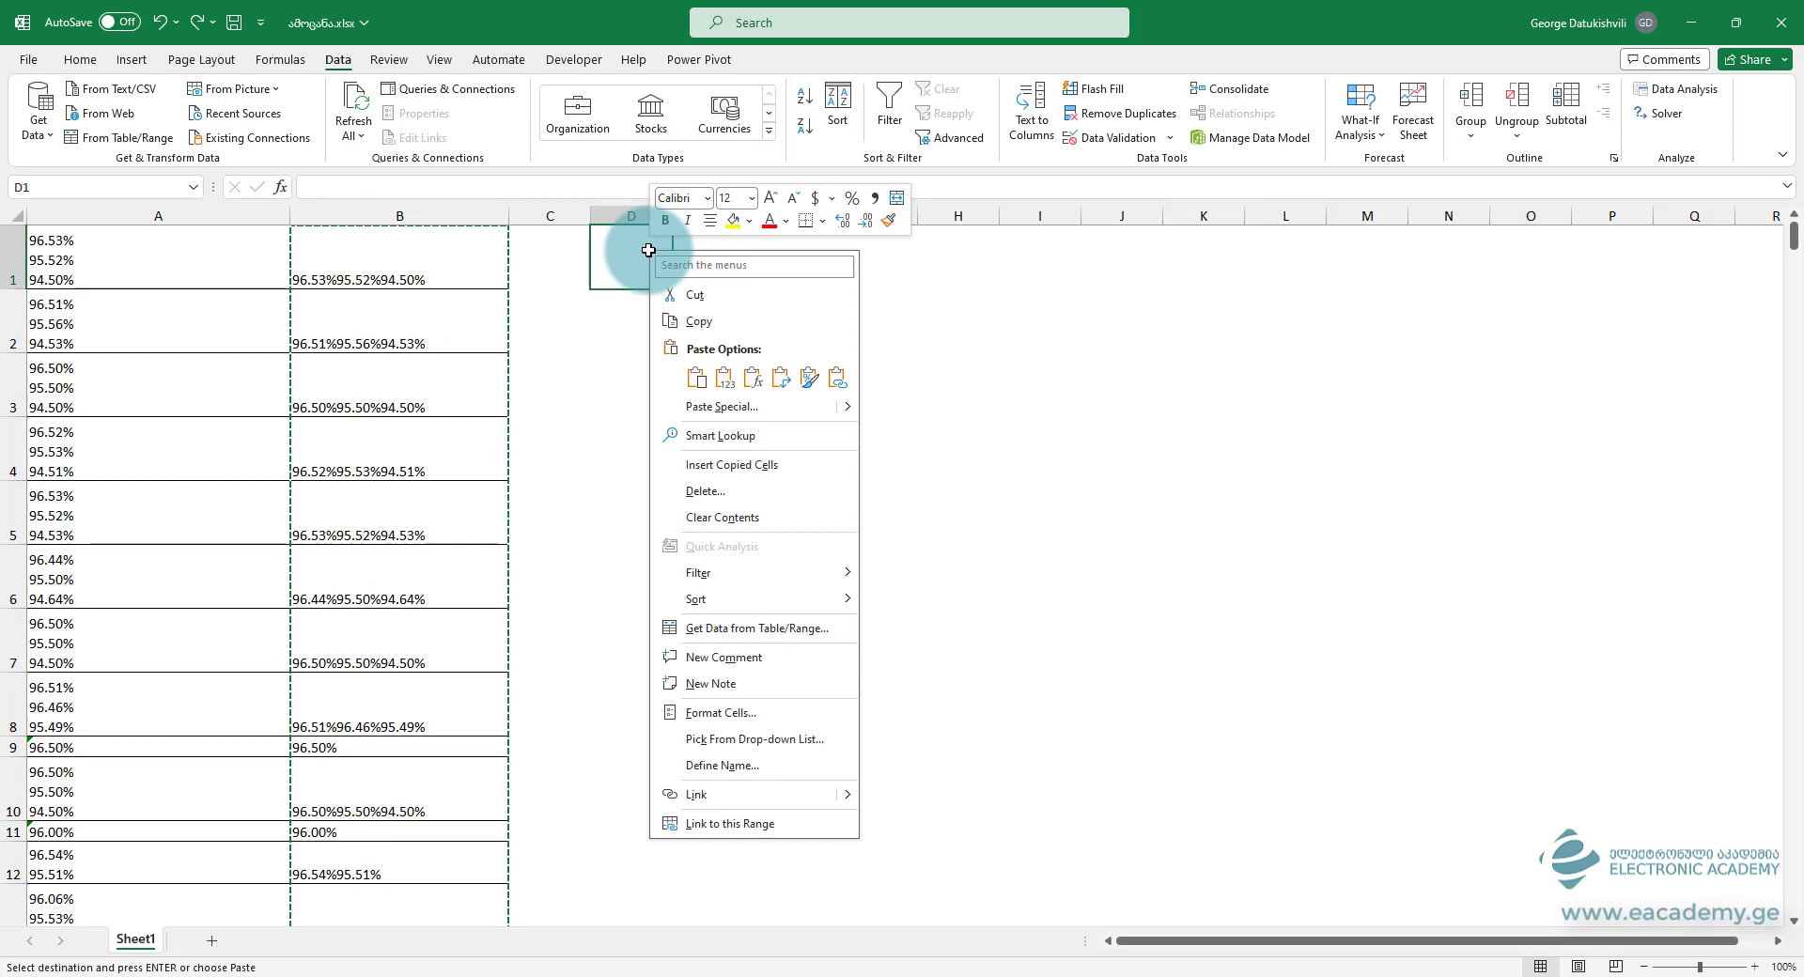
pyautogui.click(724, 378)
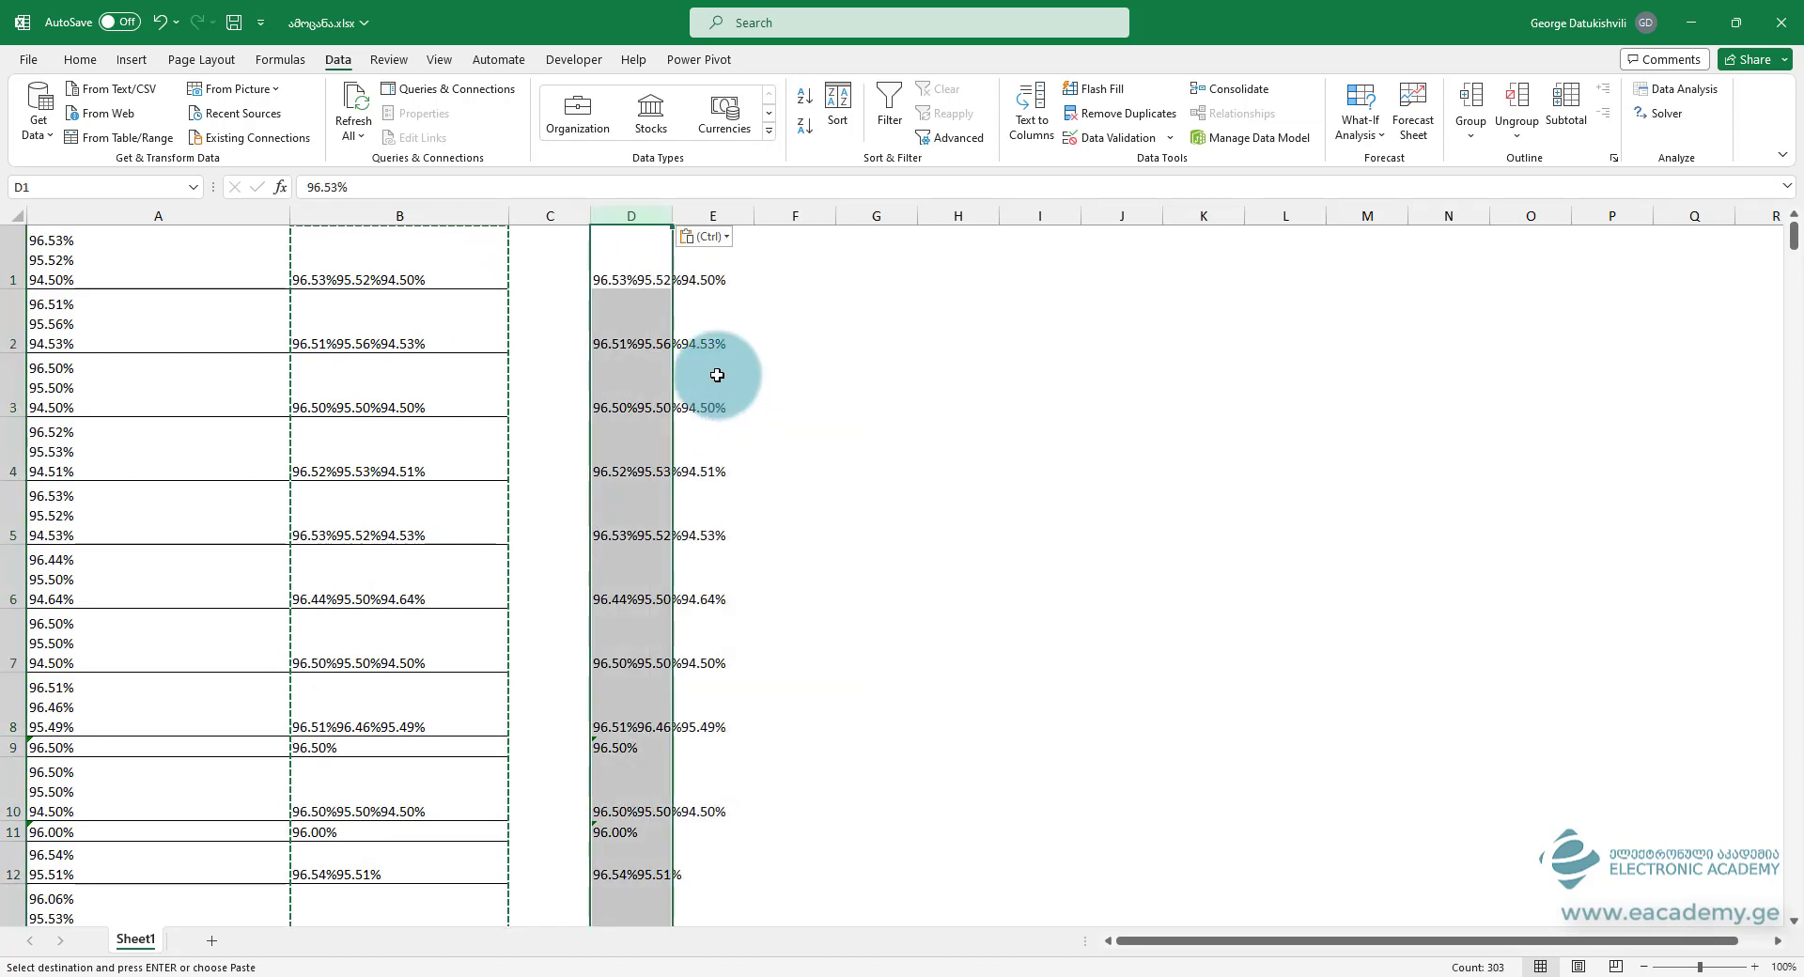
pyautogui.doubleClick(673, 215)
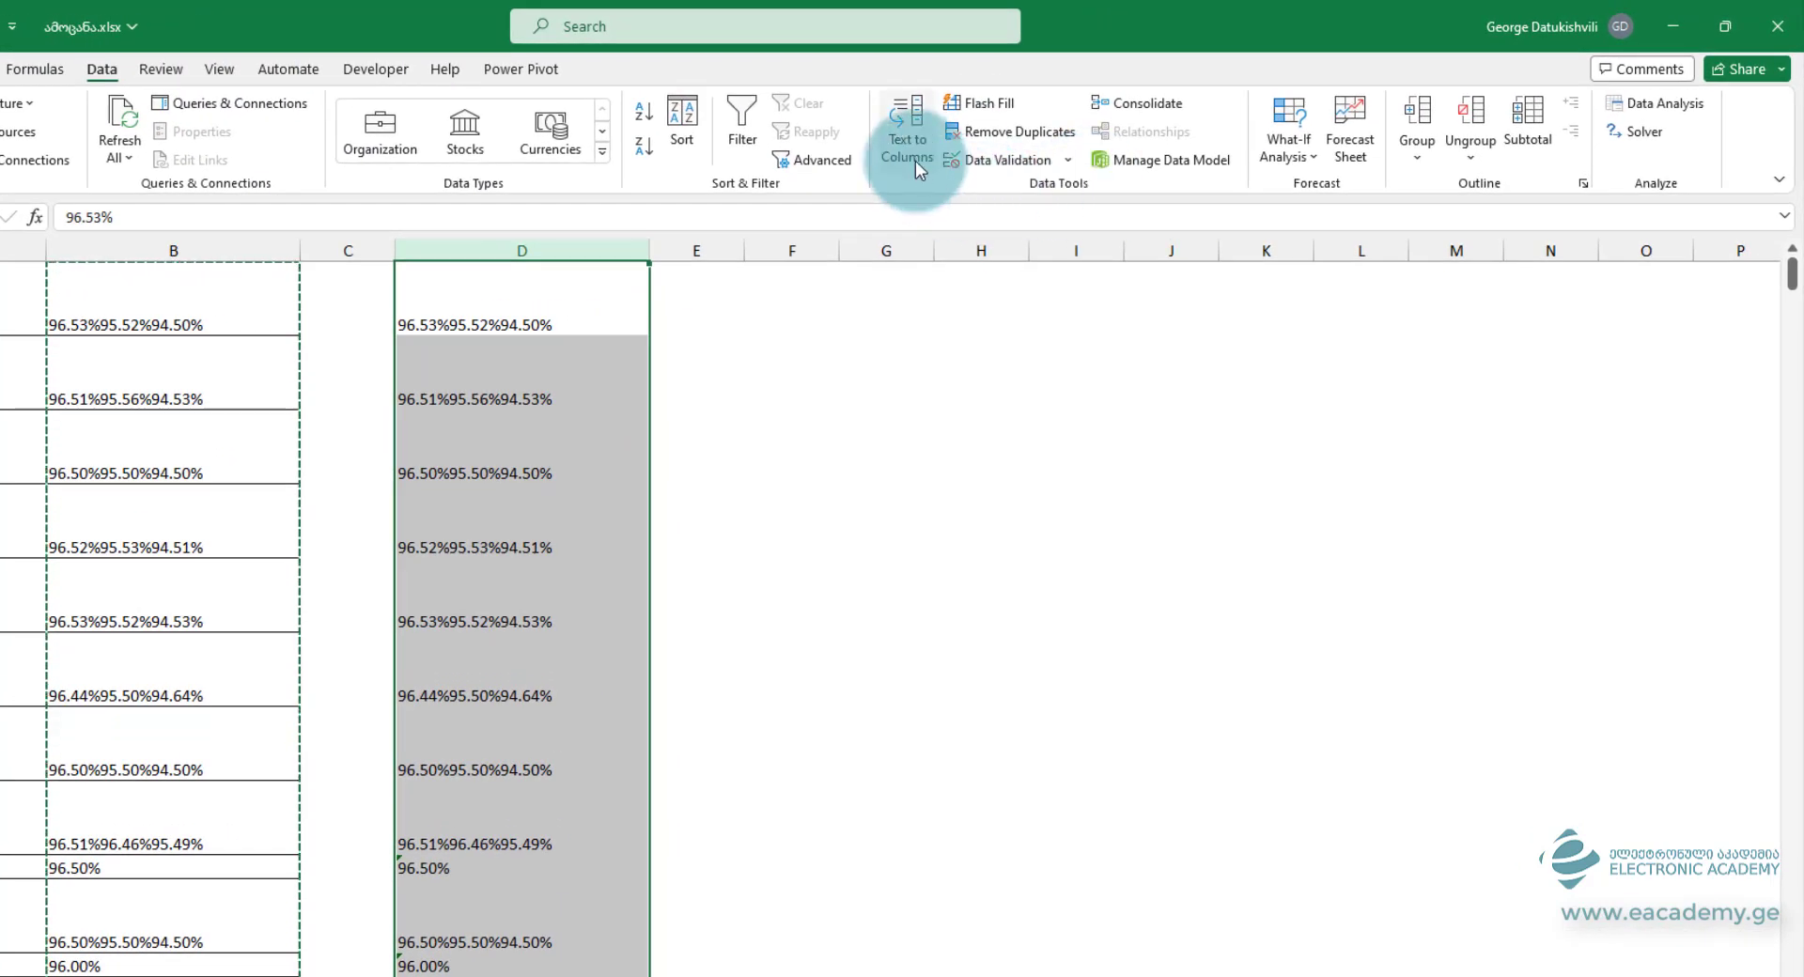
# Step: Split column D with Text to Columns as delimited data, adding % as a custom delimiter
pyautogui.click(915, 160)
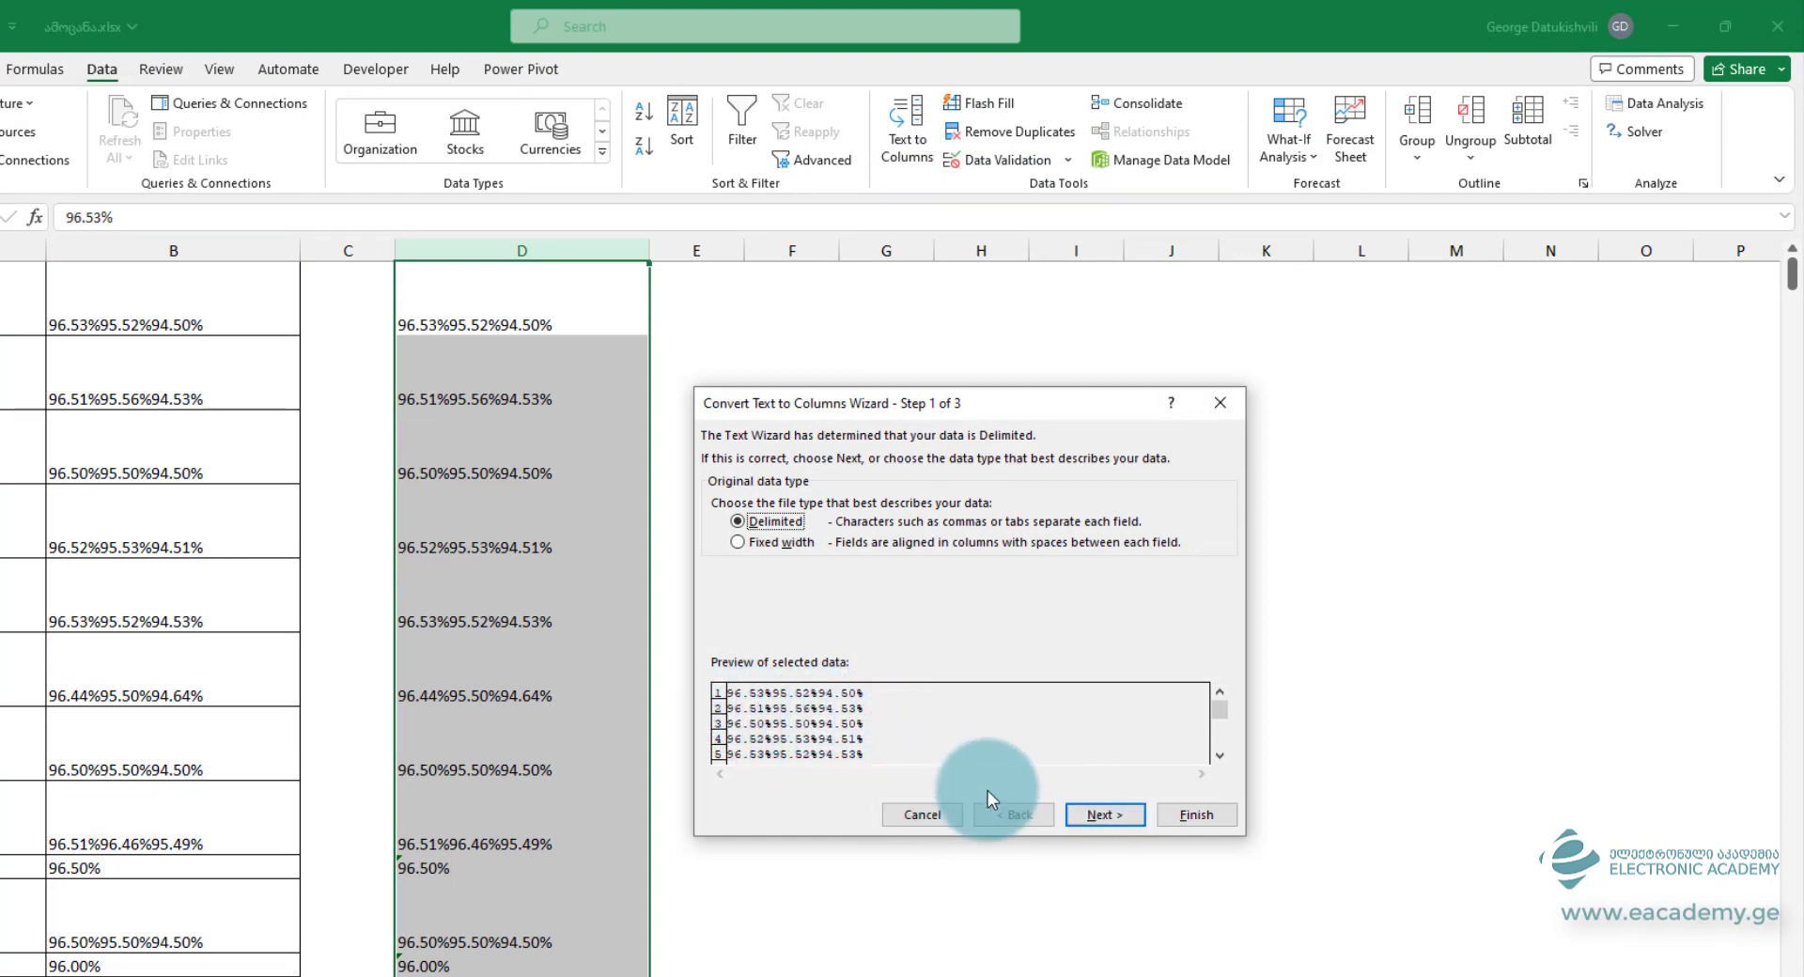
pyautogui.click(1091, 813)
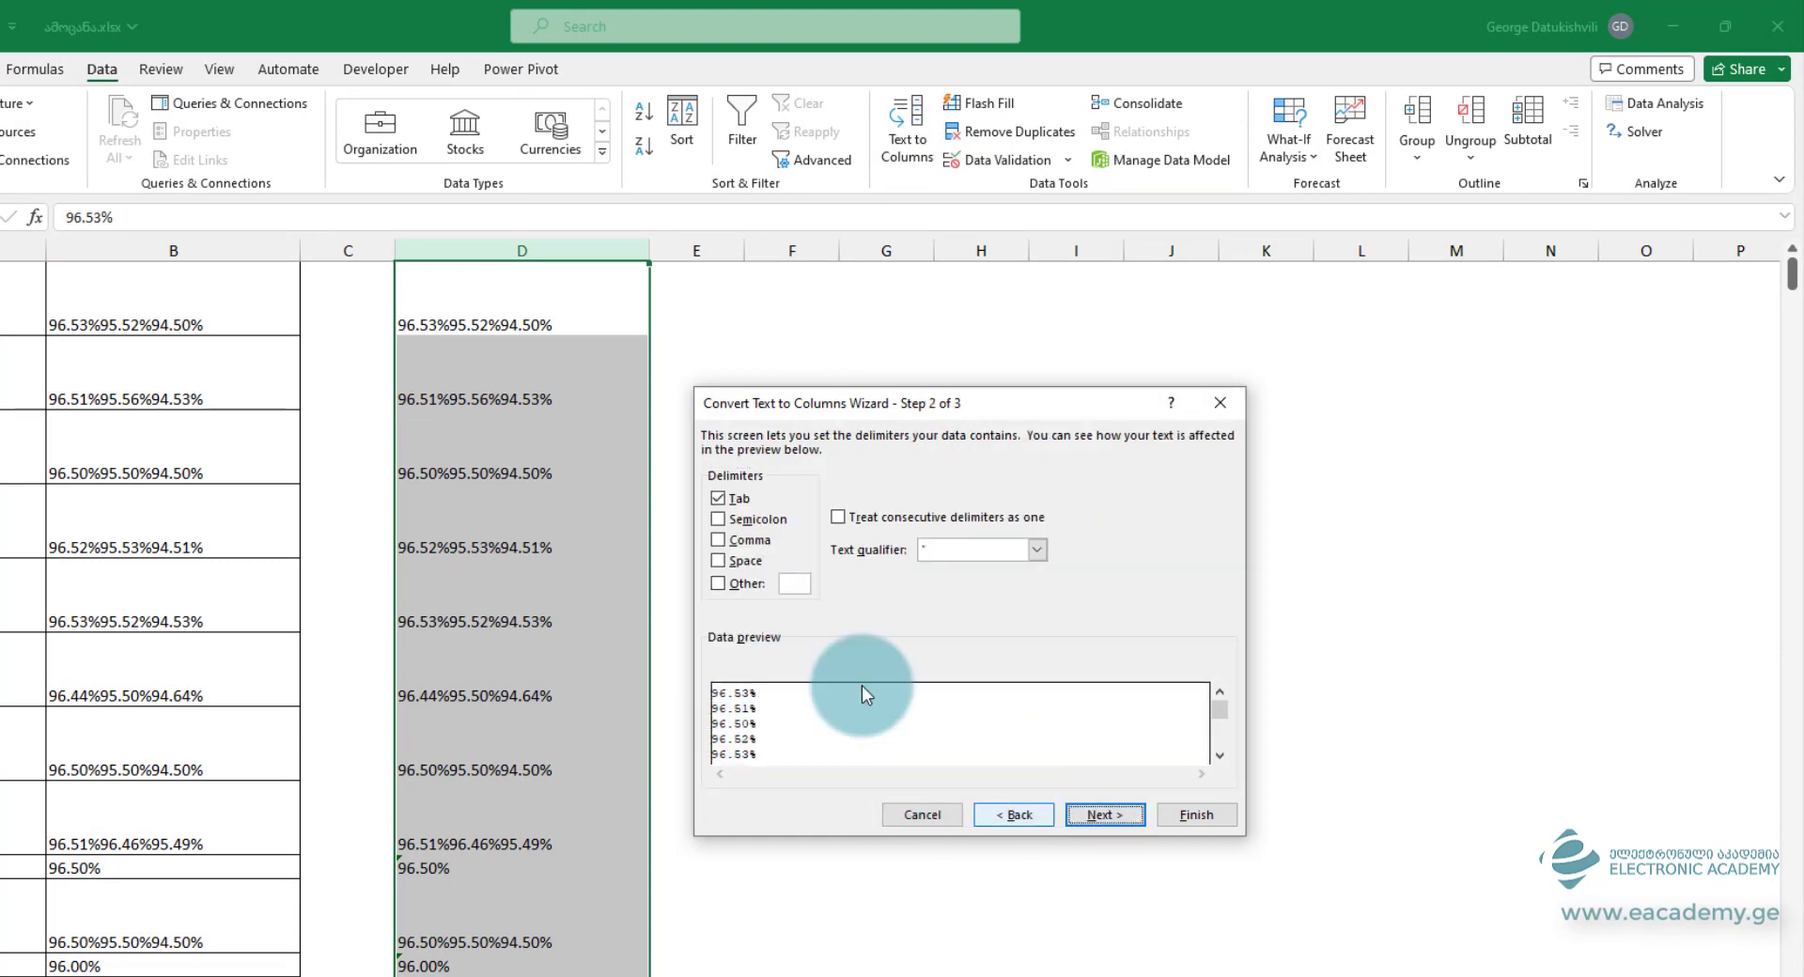
pyautogui.click(738, 584)
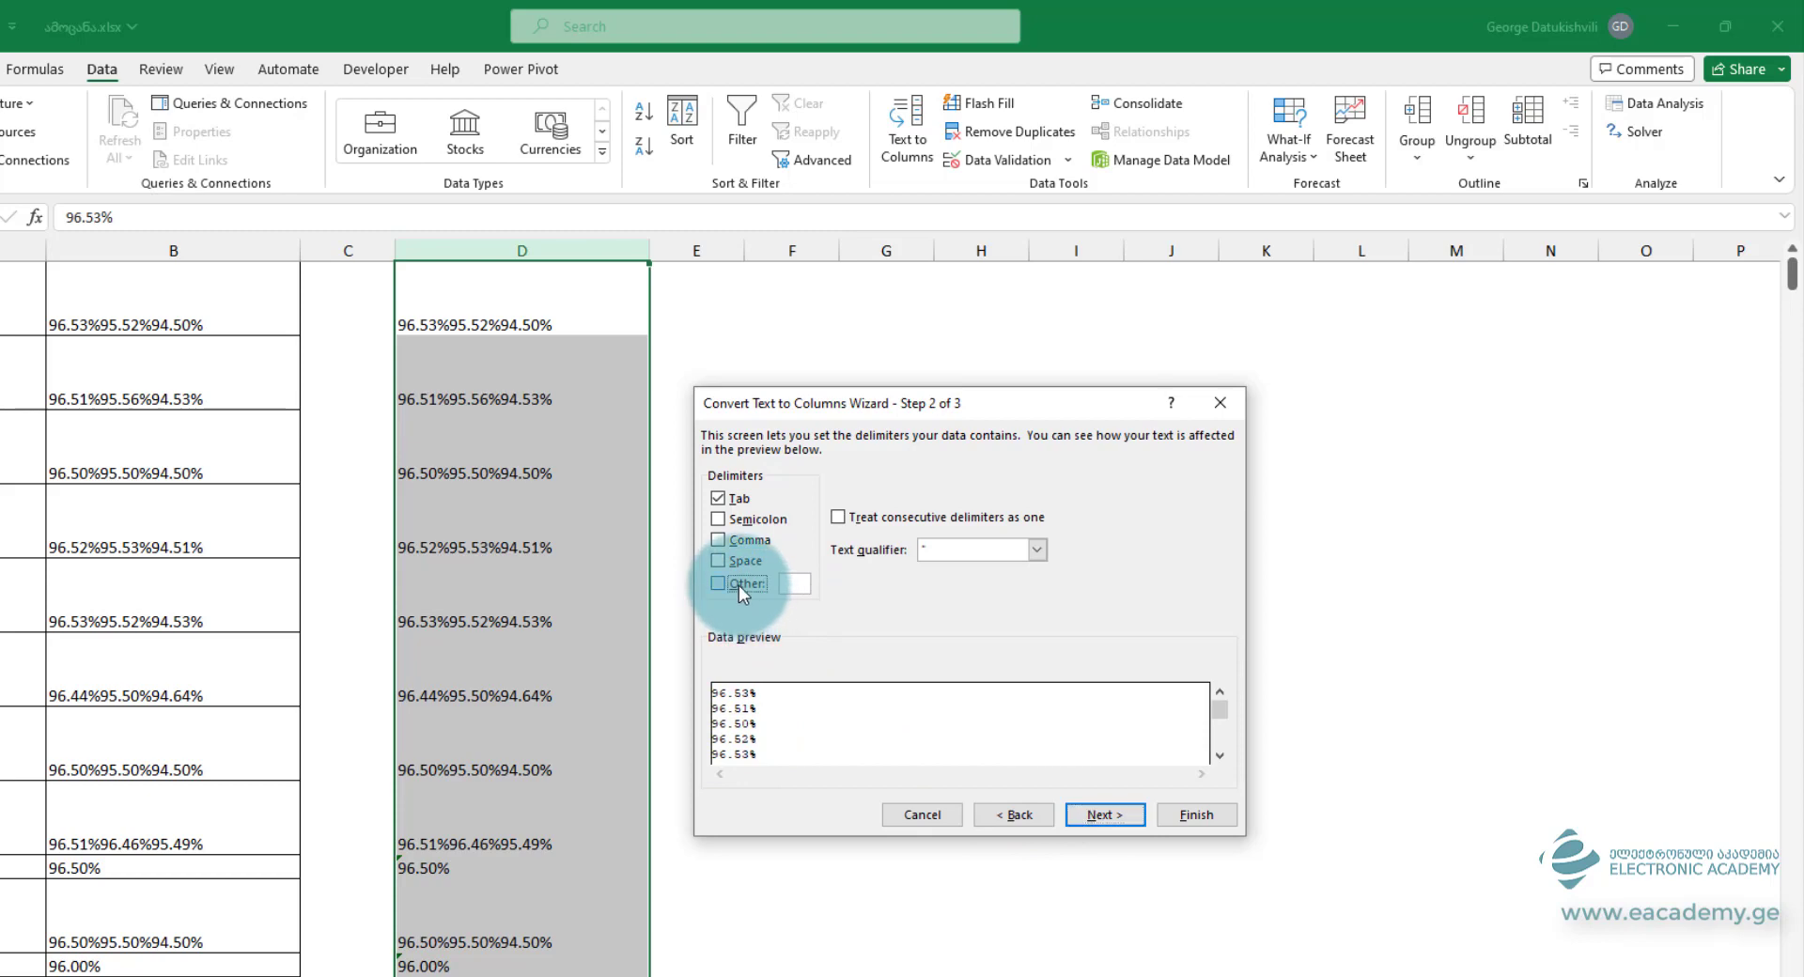
pyautogui.write('%')
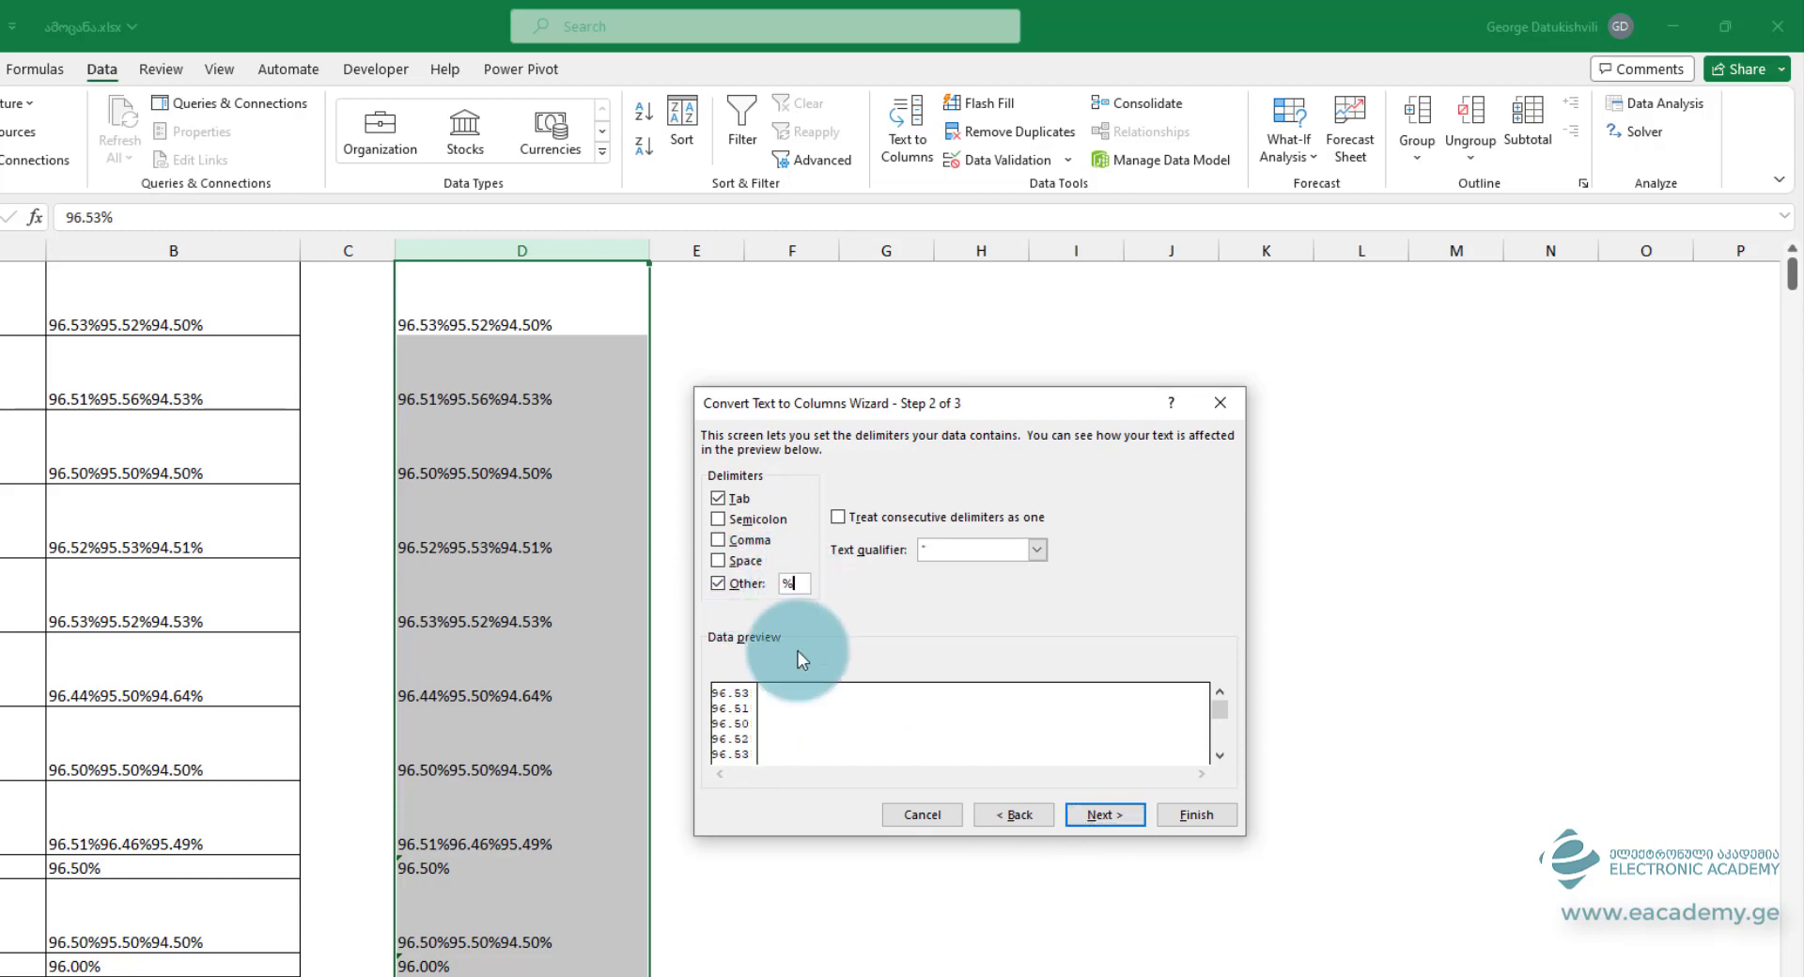
pyautogui.click(1186, 825)
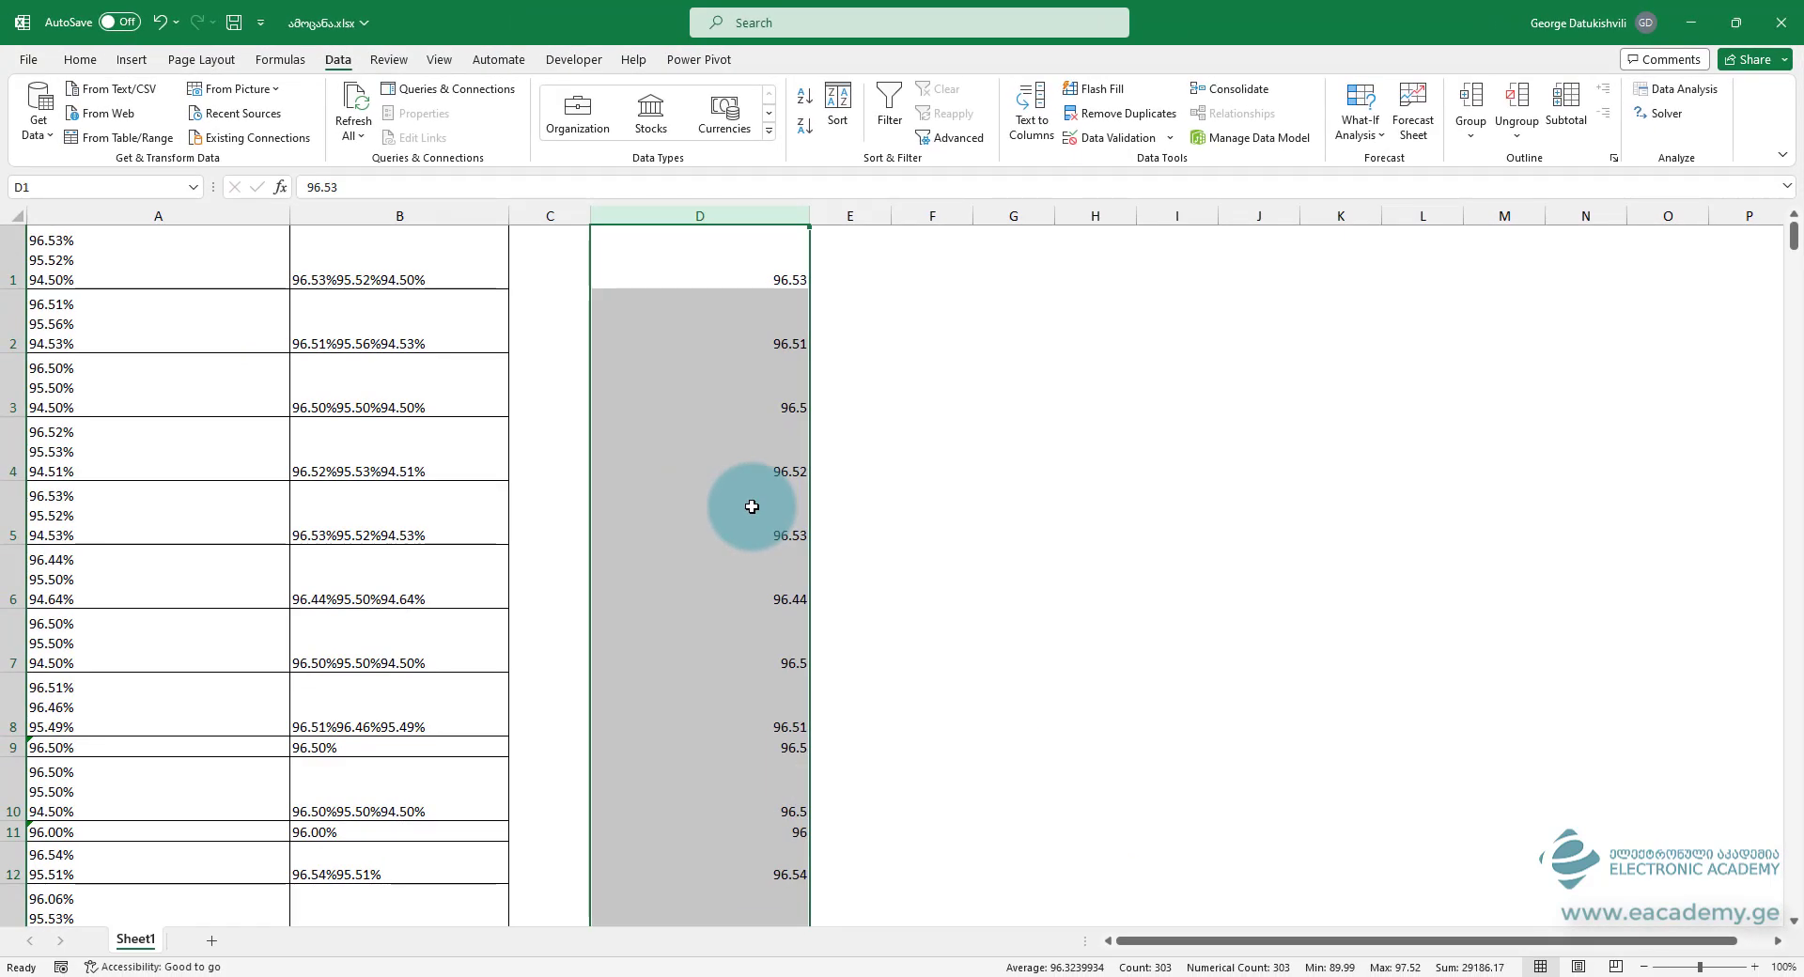
# Step: Undo the split and the width change of column D, and clear its pasted values
pyautogui.hotkey('ctrl', 'z')
pyautogui.hotkey('ctrl', 'z')
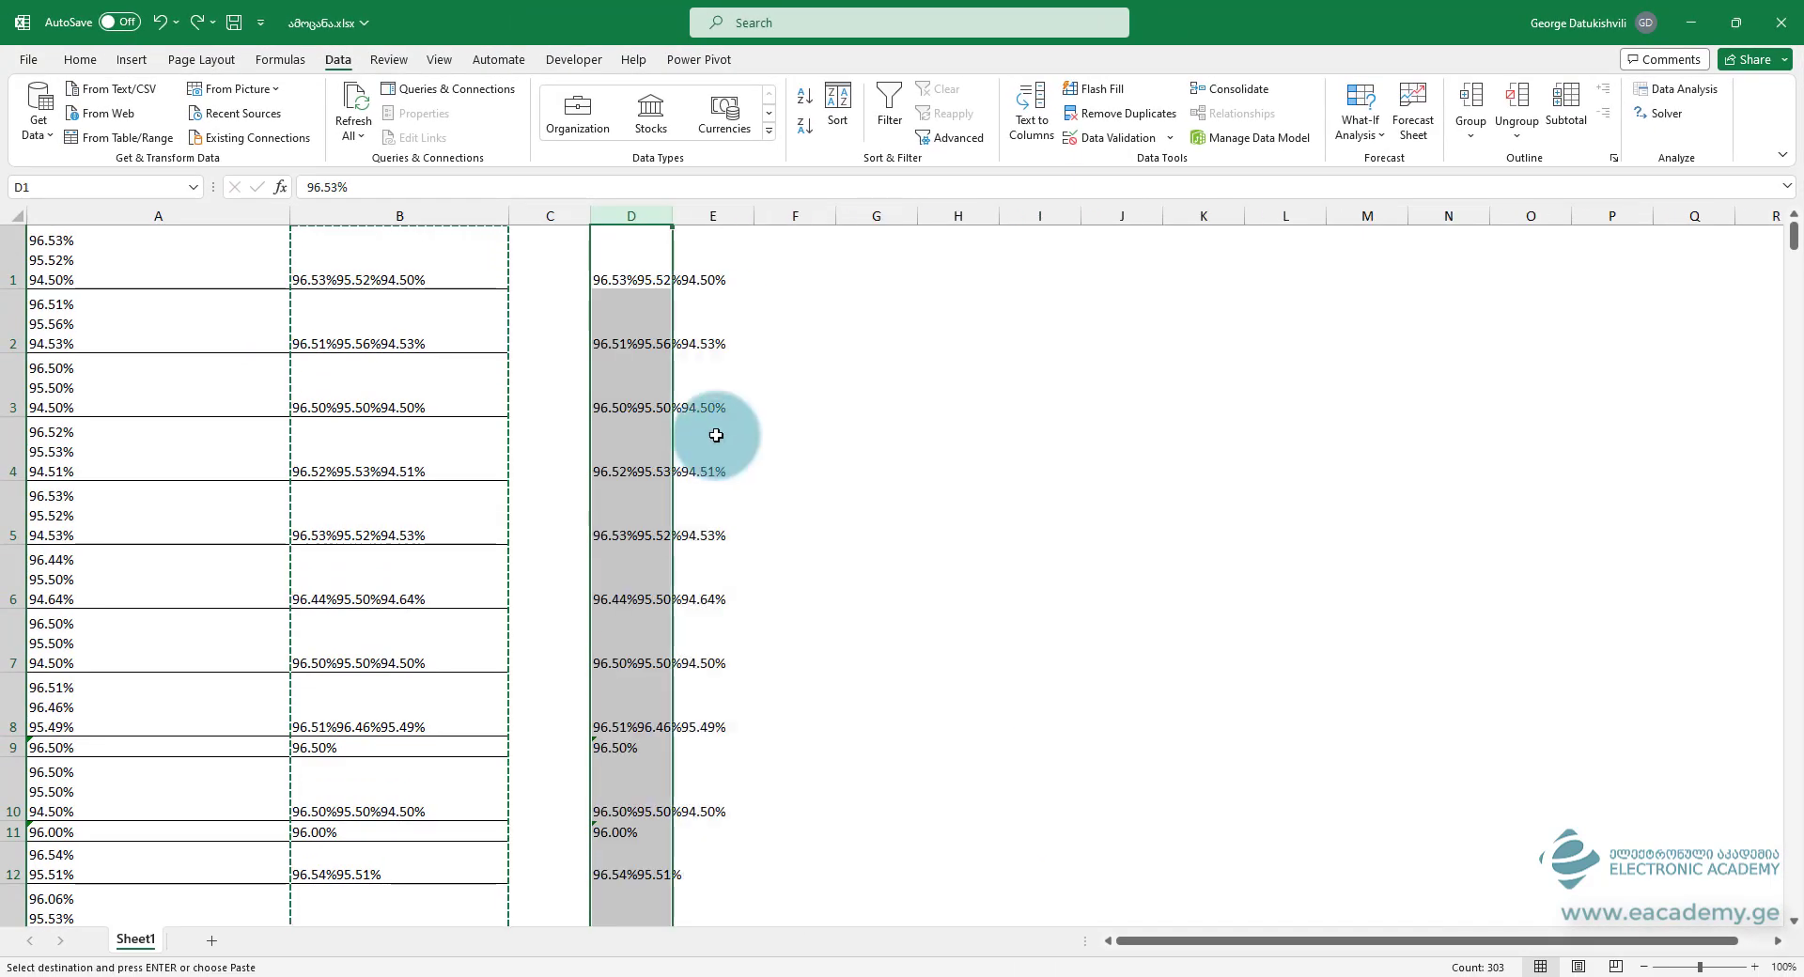
pyautogui.press('Delete')
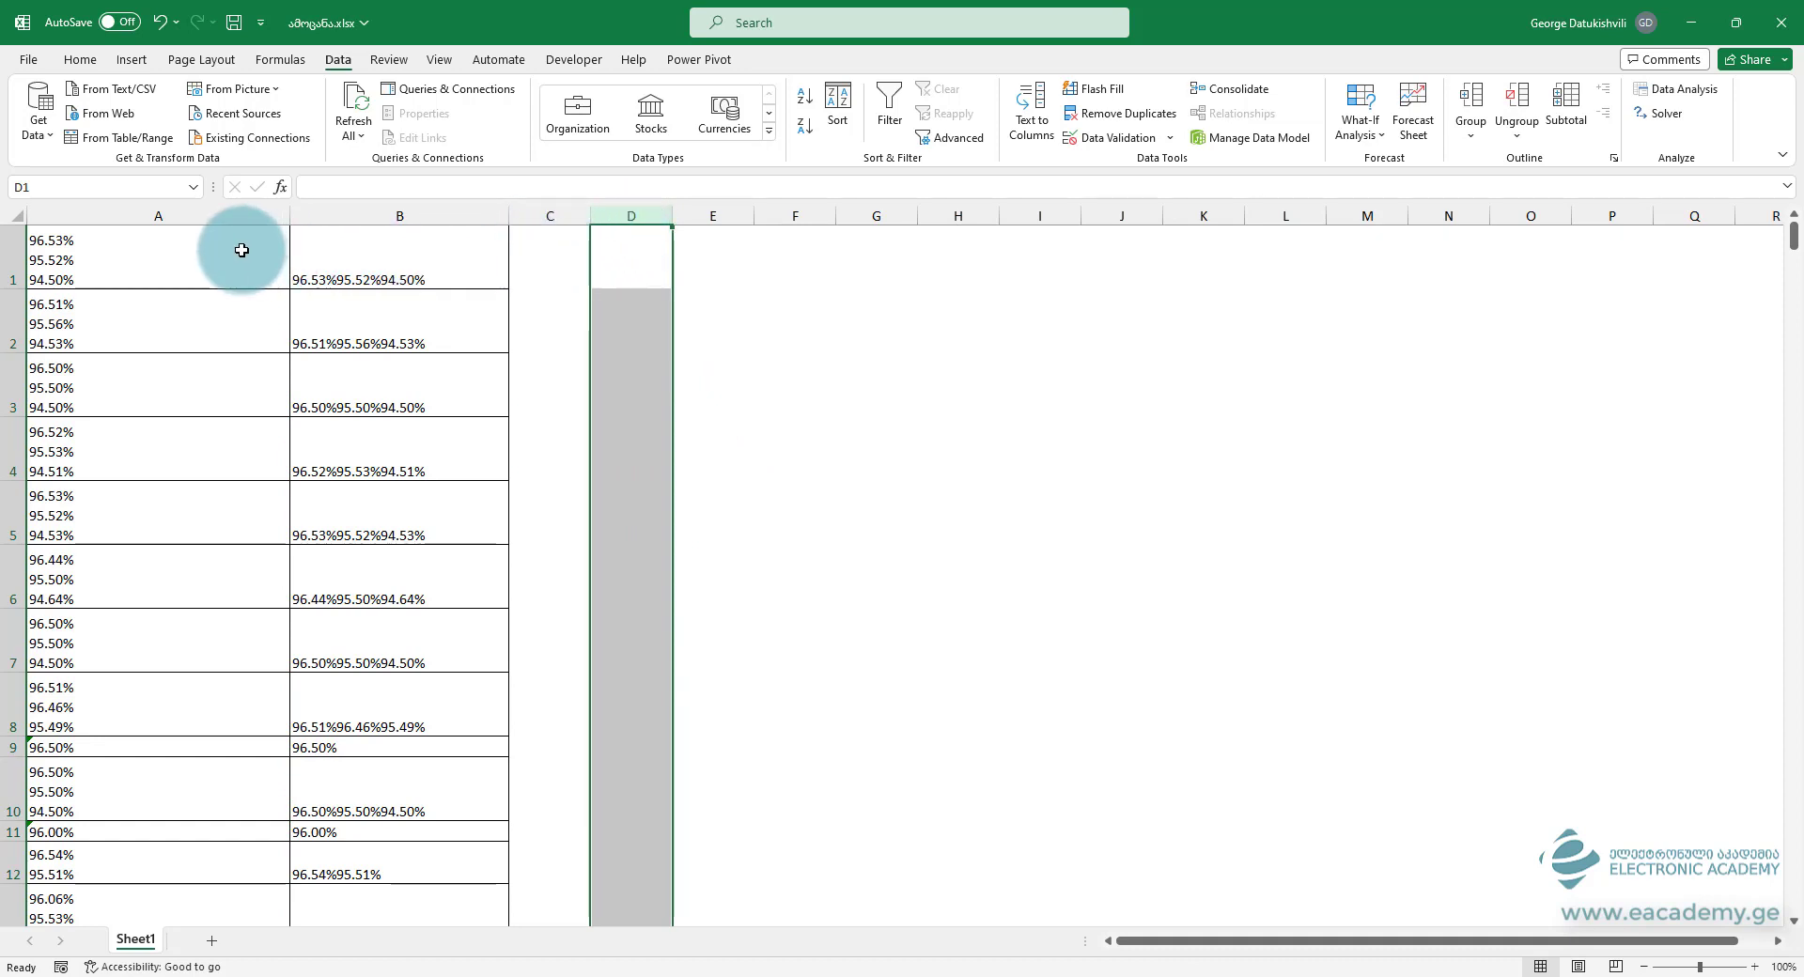
# Step: Delete the helper column B from the sheet
pyautogui.click(204, 249)
pyautogui.click(367, 216)
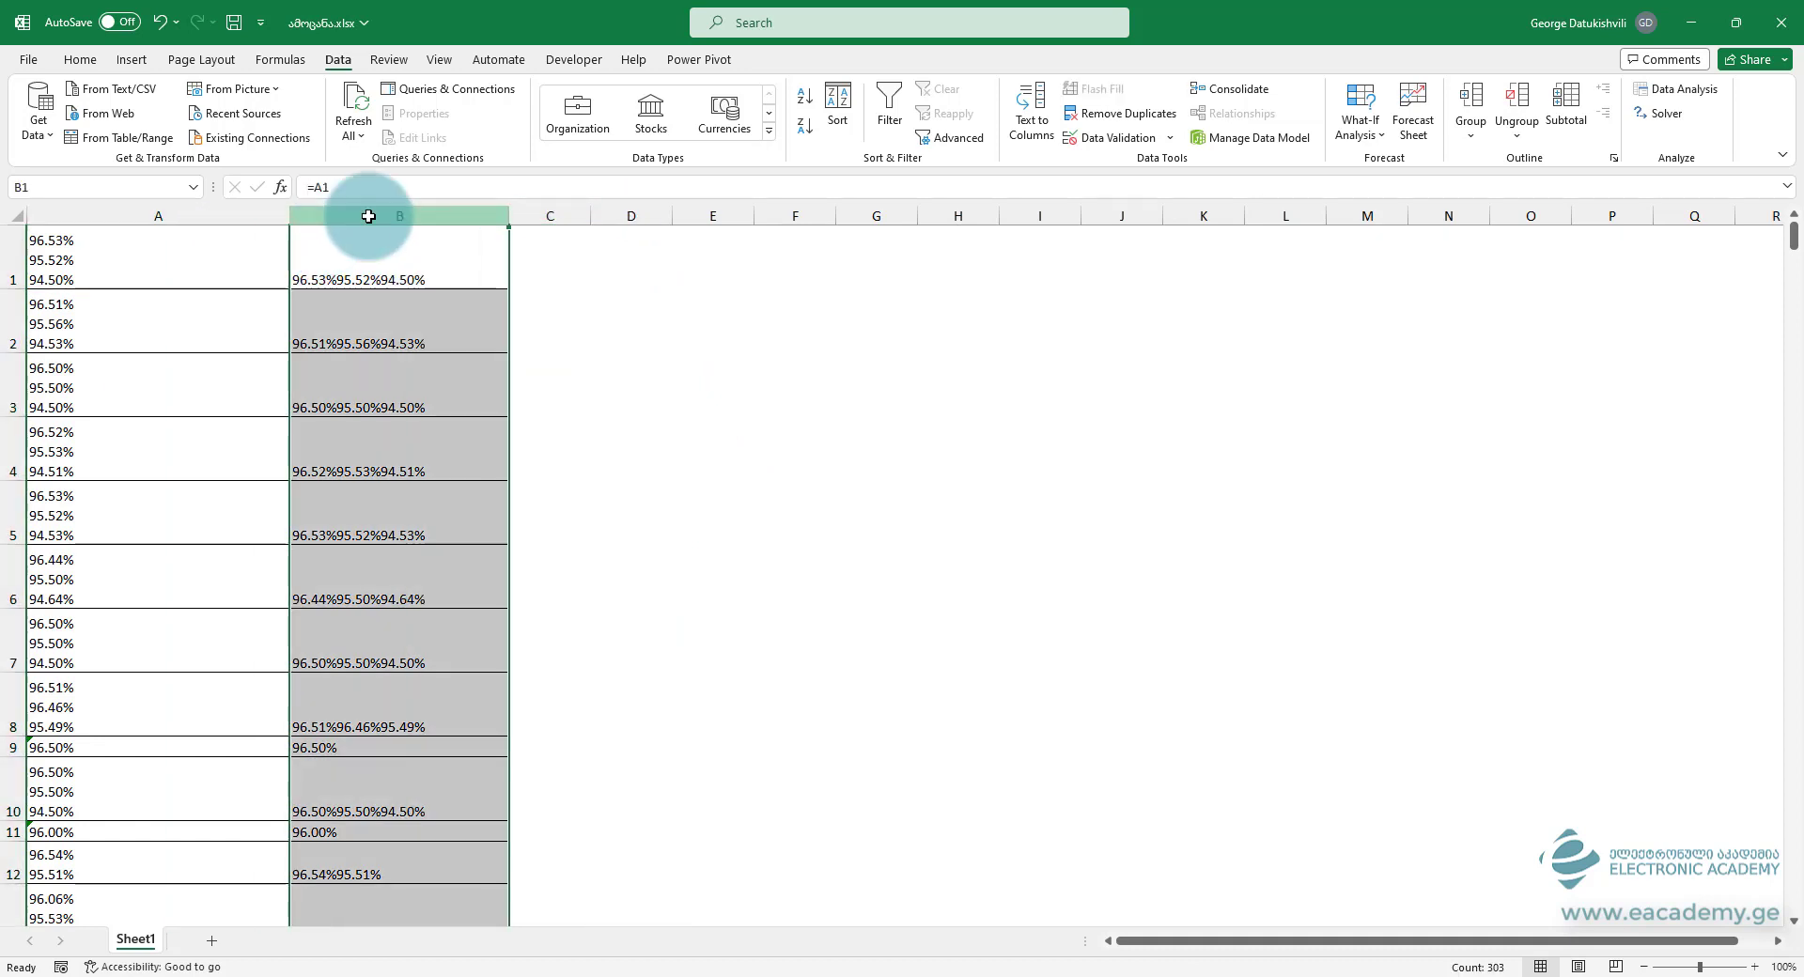
pyautogui.hotkey('ctrl', '-')
pyautogui.click(193, 262)
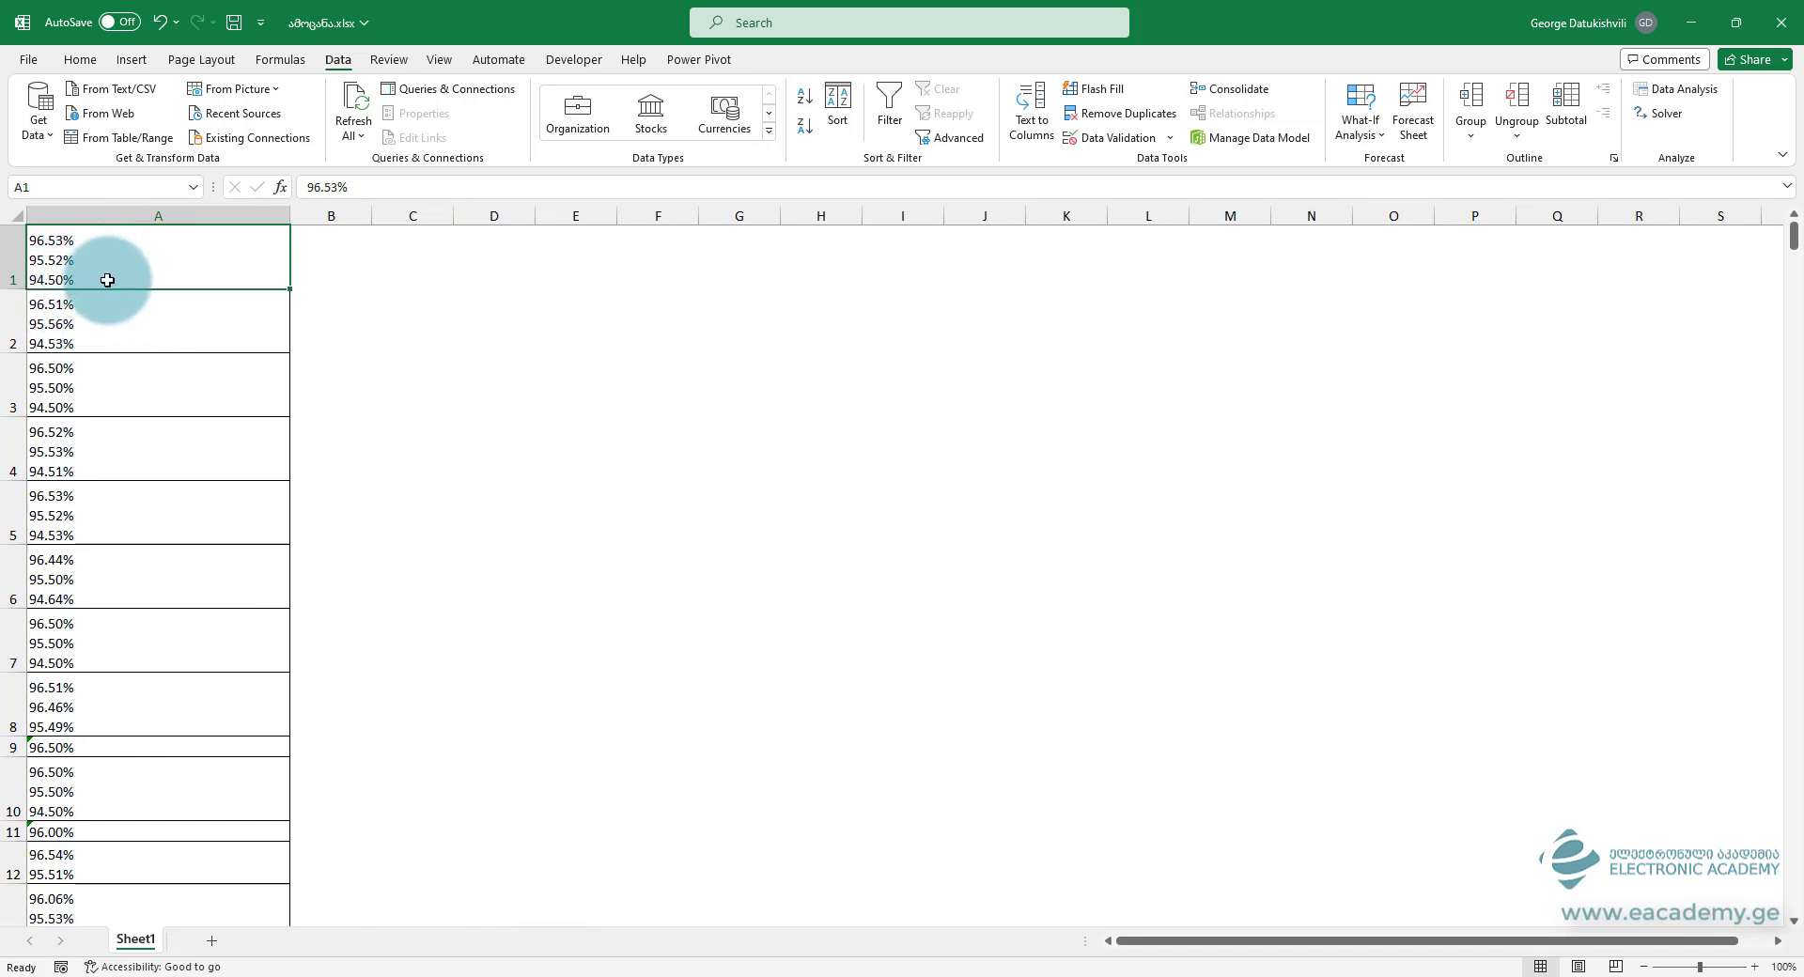
# Step: Turn off text wrapping for cell A1 and the whole of column A
pyautogui.click(80, 59)
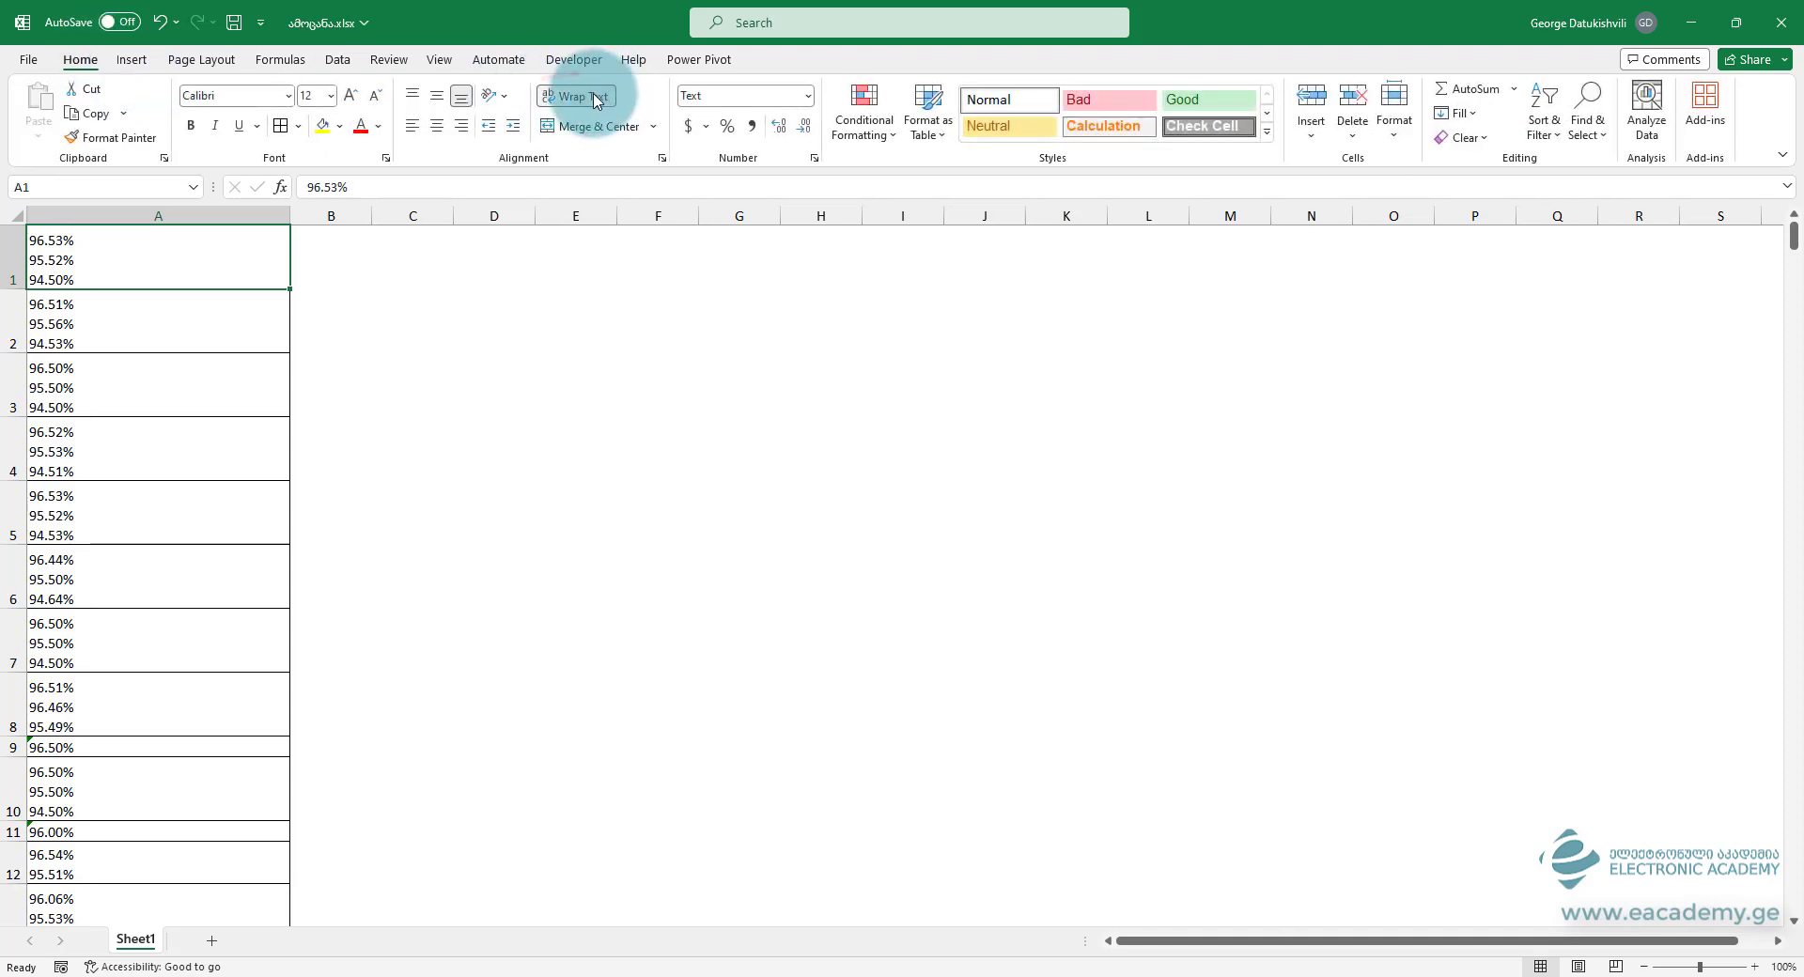
pyautogui.click(587, 98)
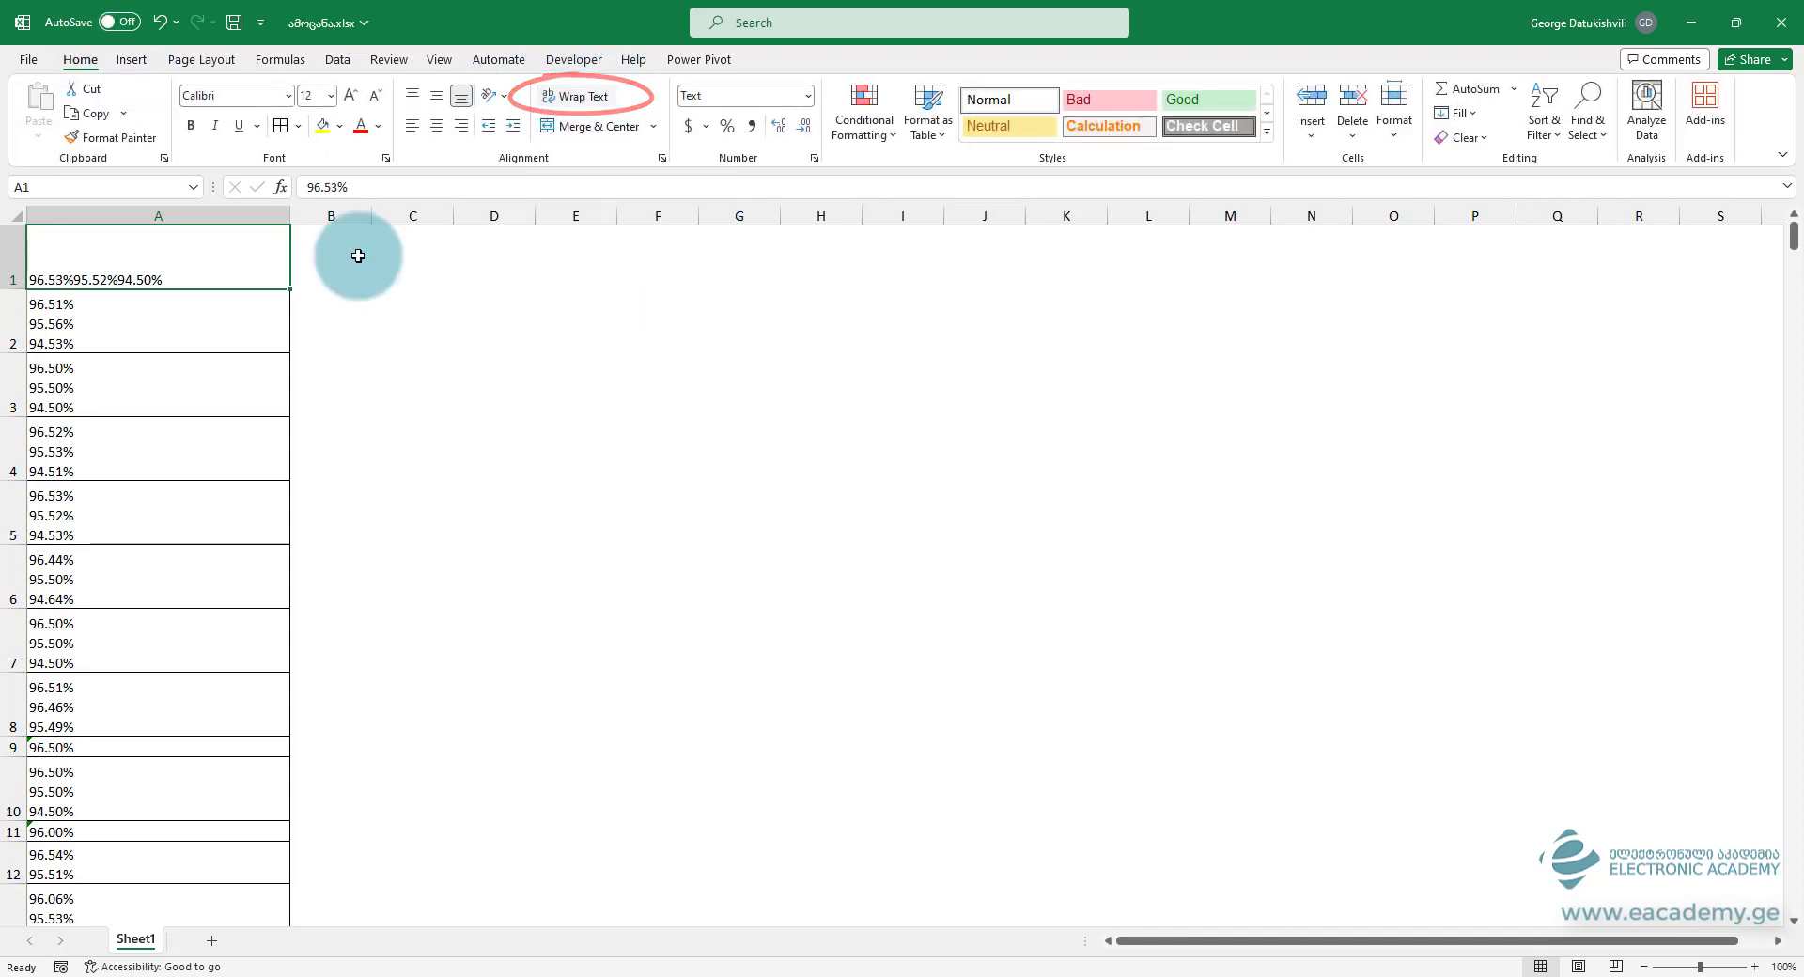
pyautogui.click(204, 214)
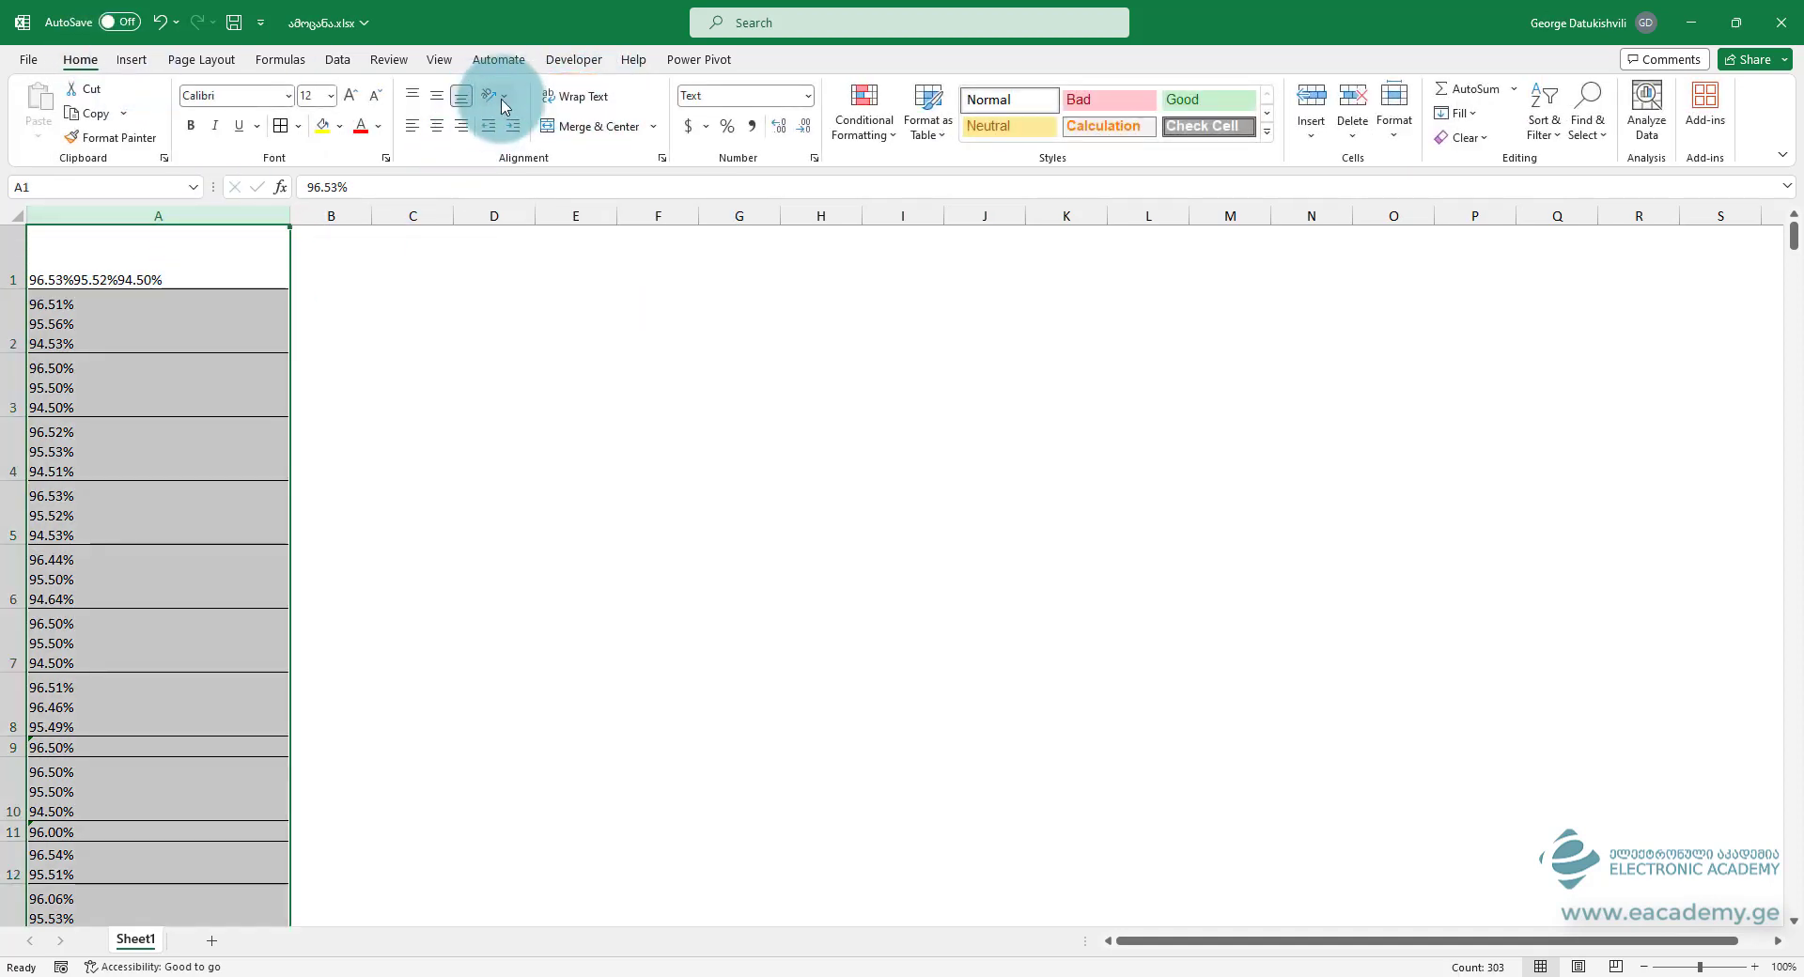
pyautogui.click(575, 98)
pyautogui.click(578, 102)
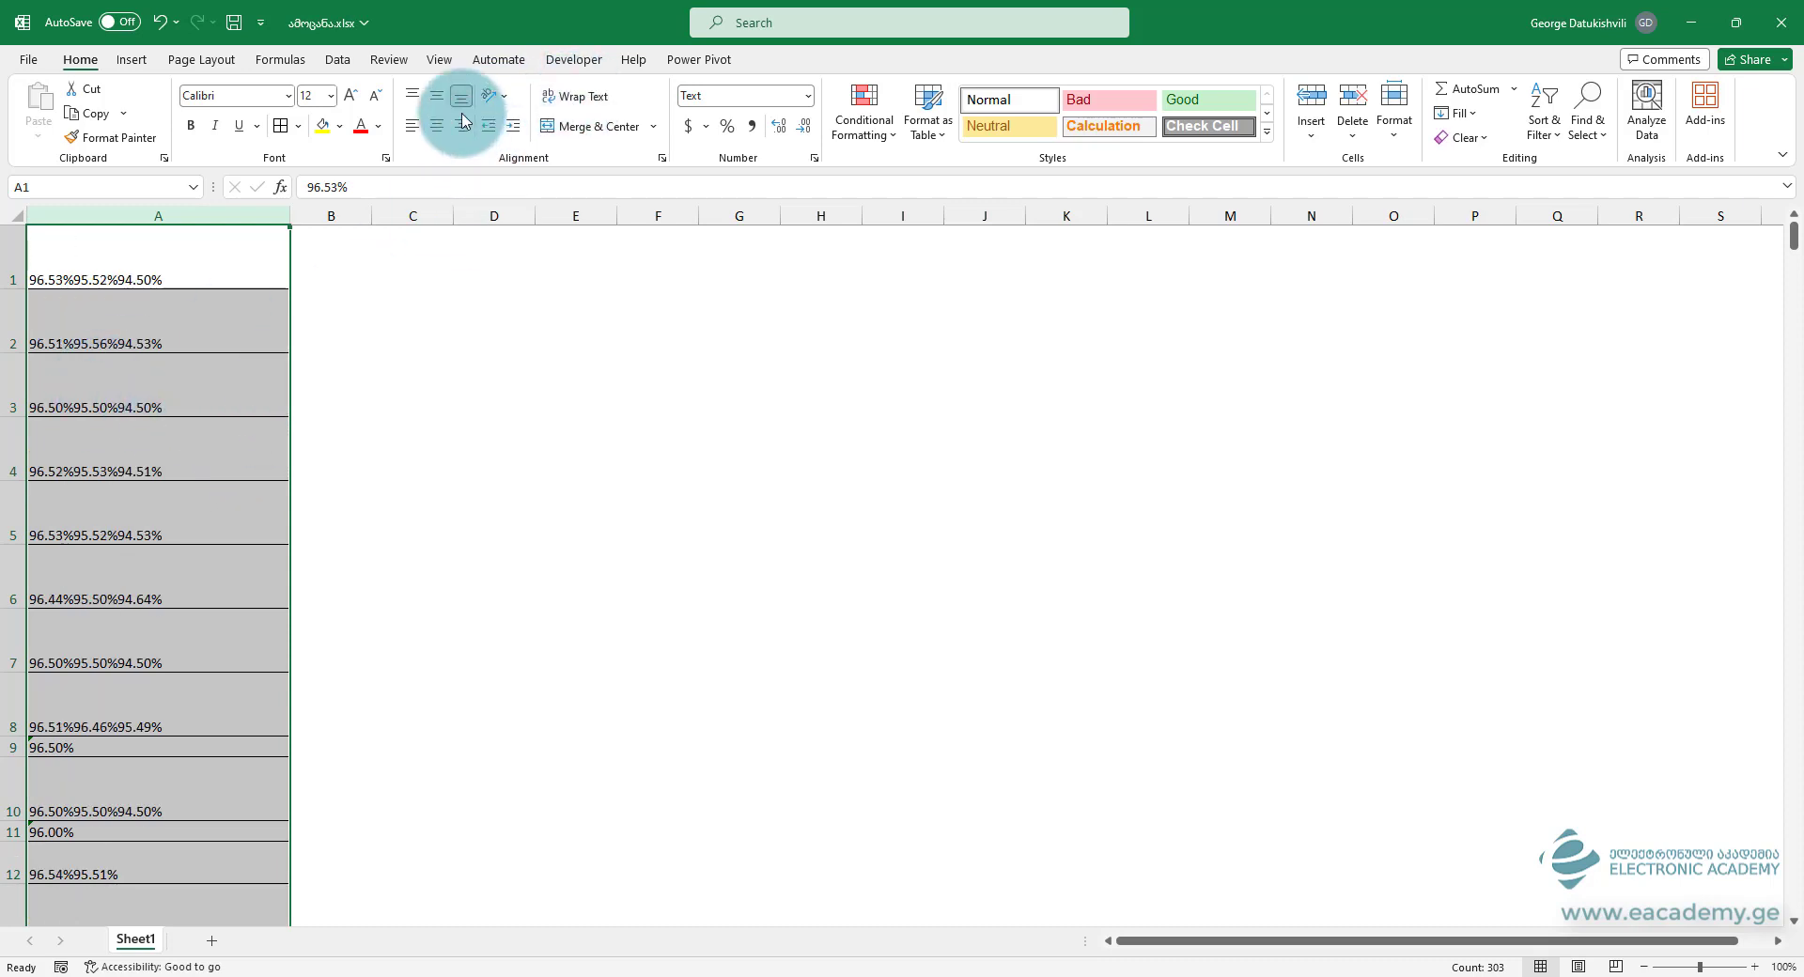
# Step: Try splitting column A with Text to Columns using the Tab and % delimiters, and undo the split
pyautogui.click(338, 62)
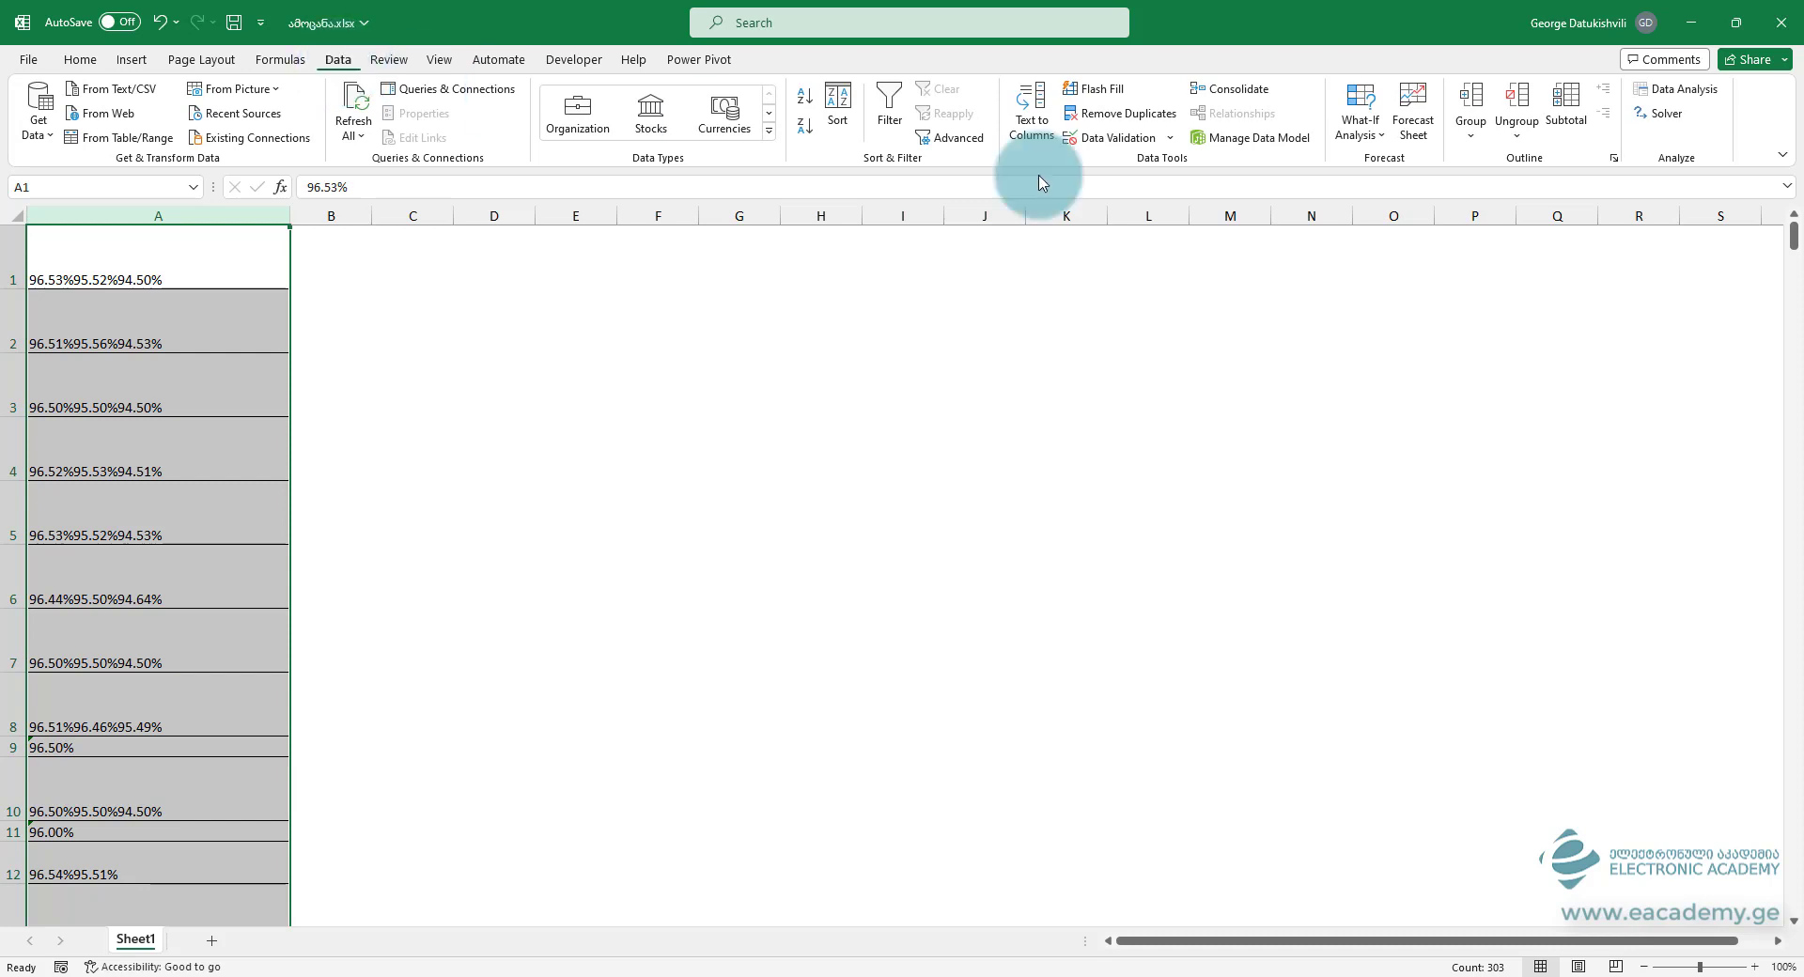
pyautogui.click(1033, 122)
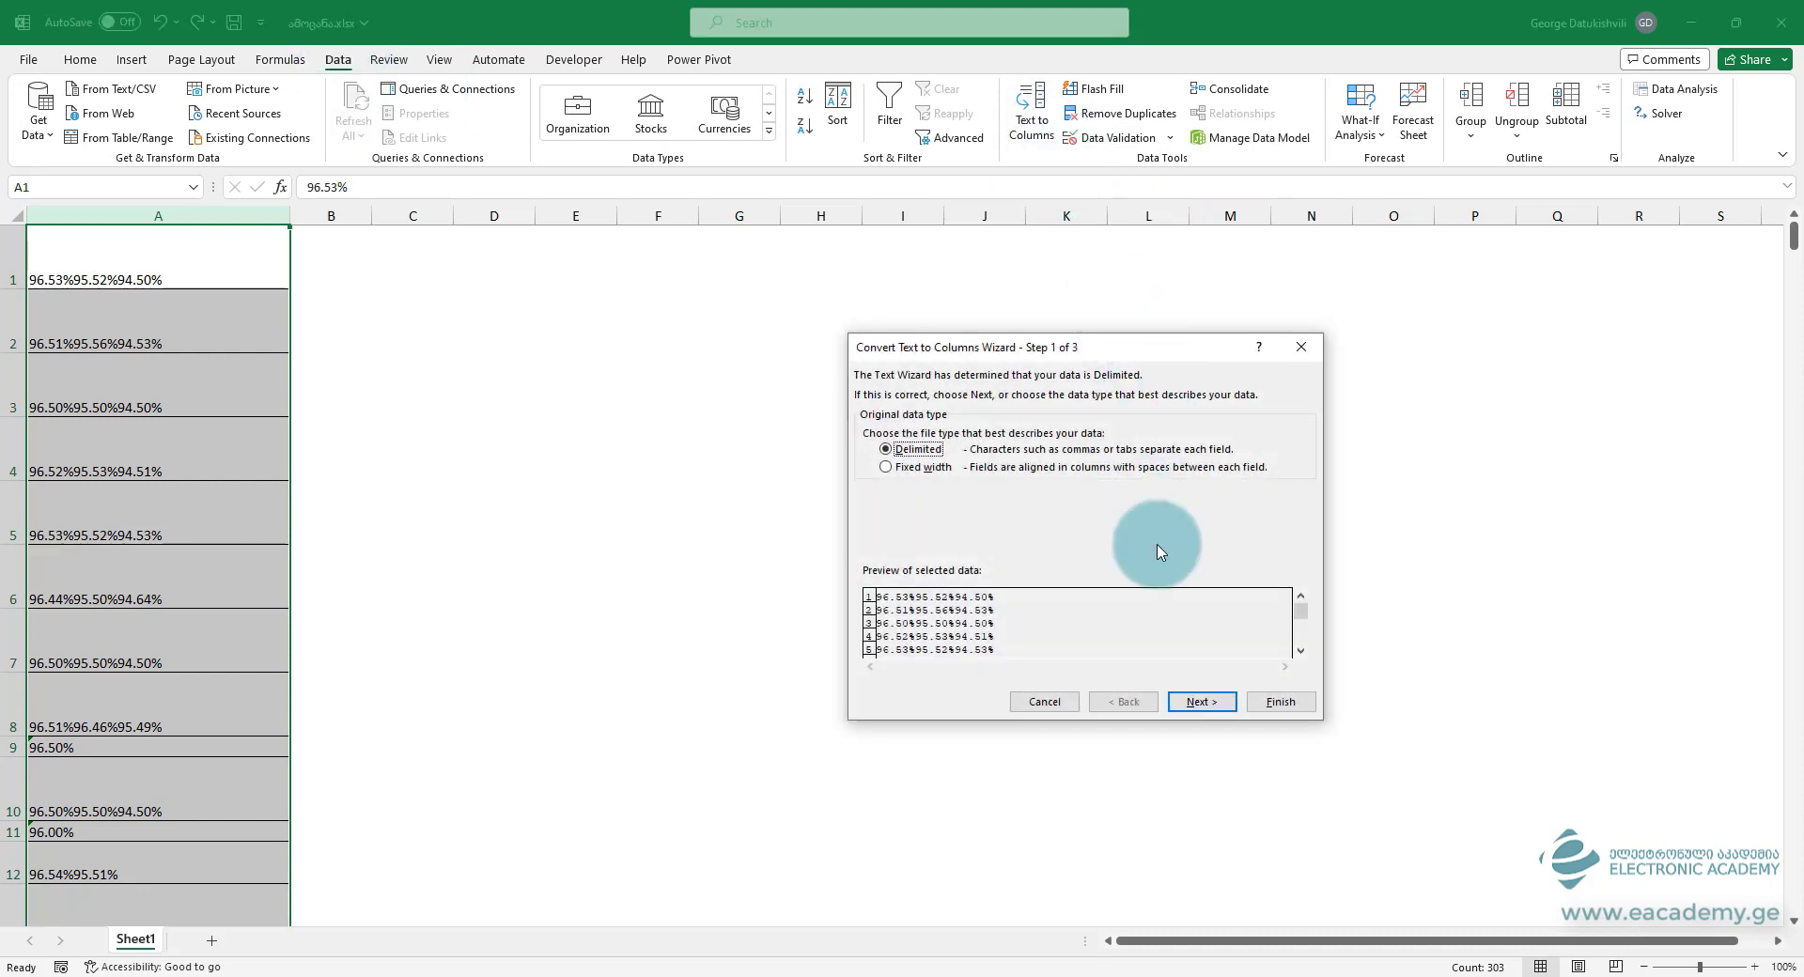
pyautogui.click(1211, 707)
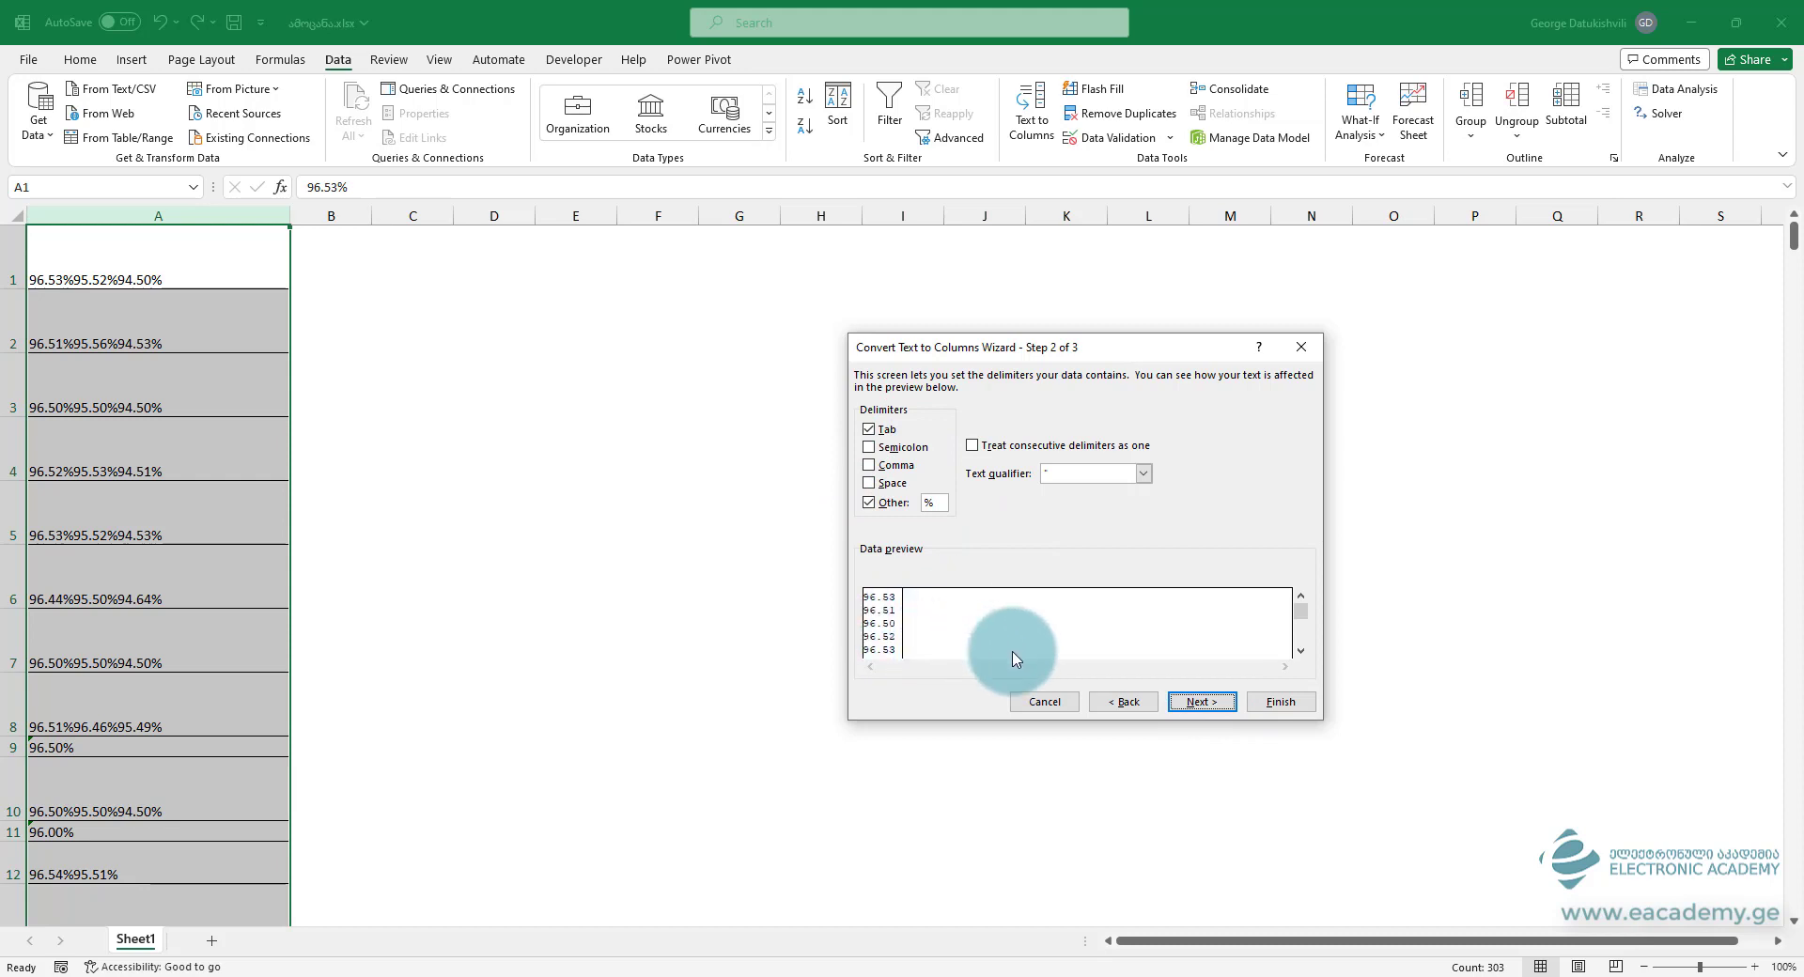
pyautogui.click(1283, 702)
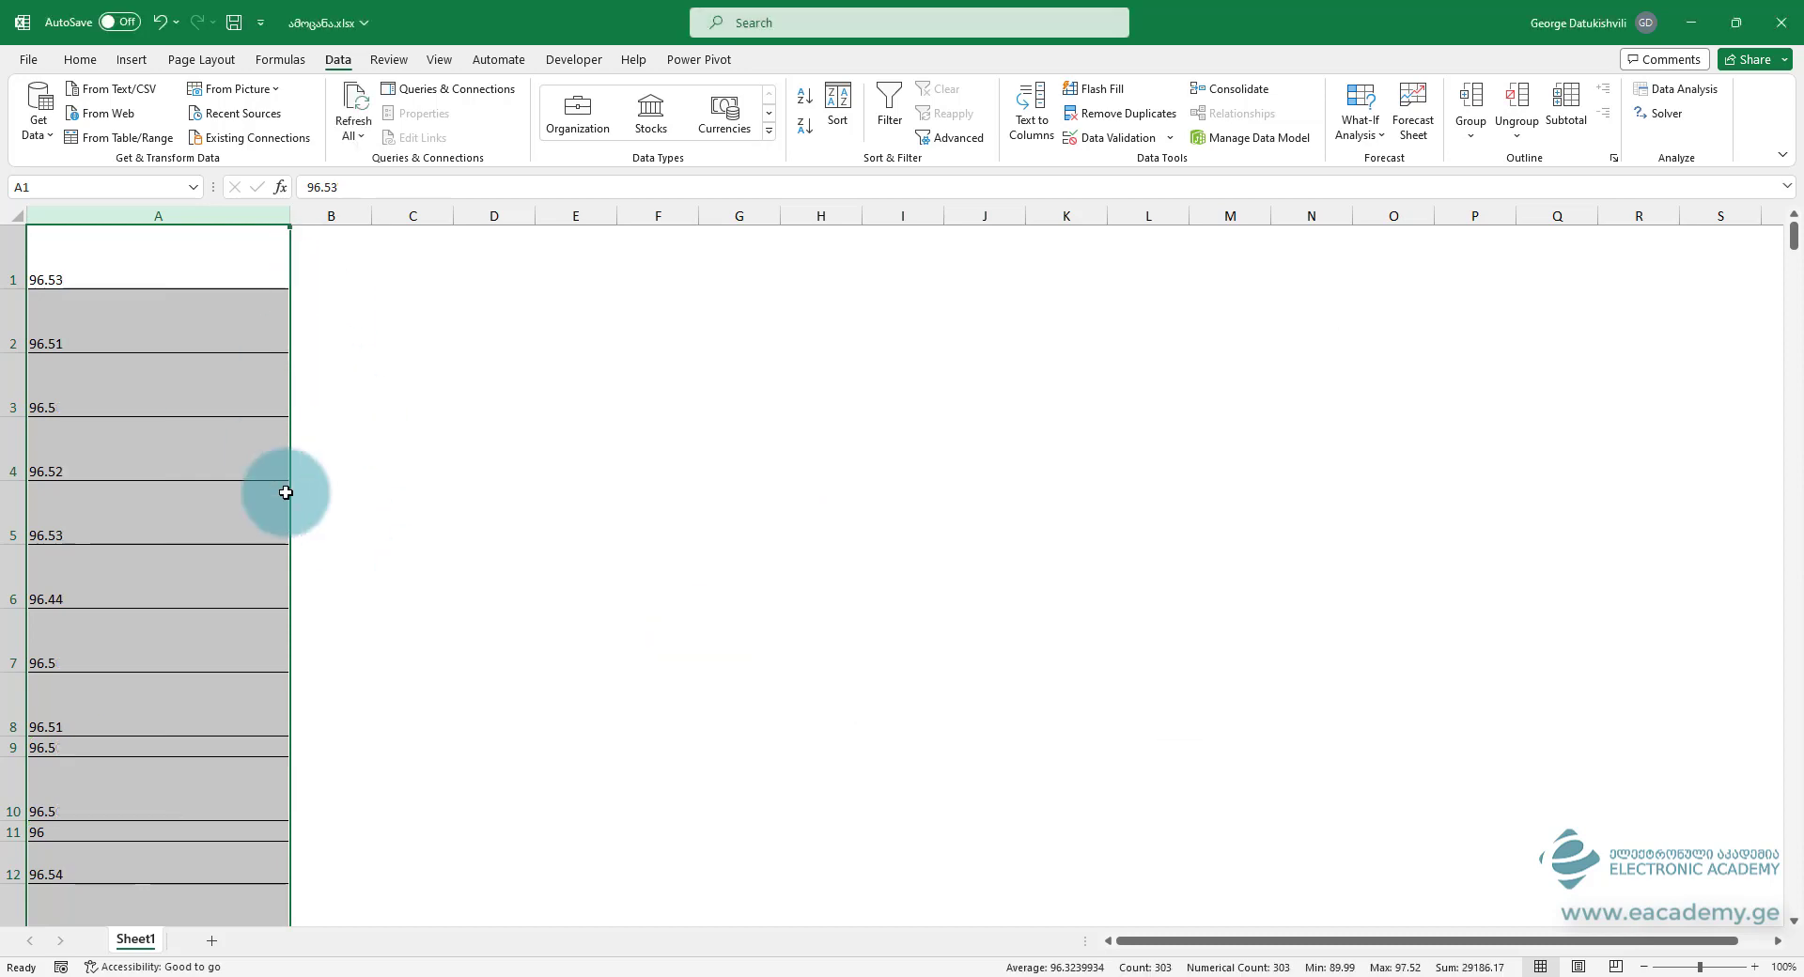
pyautogui.hotkey('ctrl', 'z')
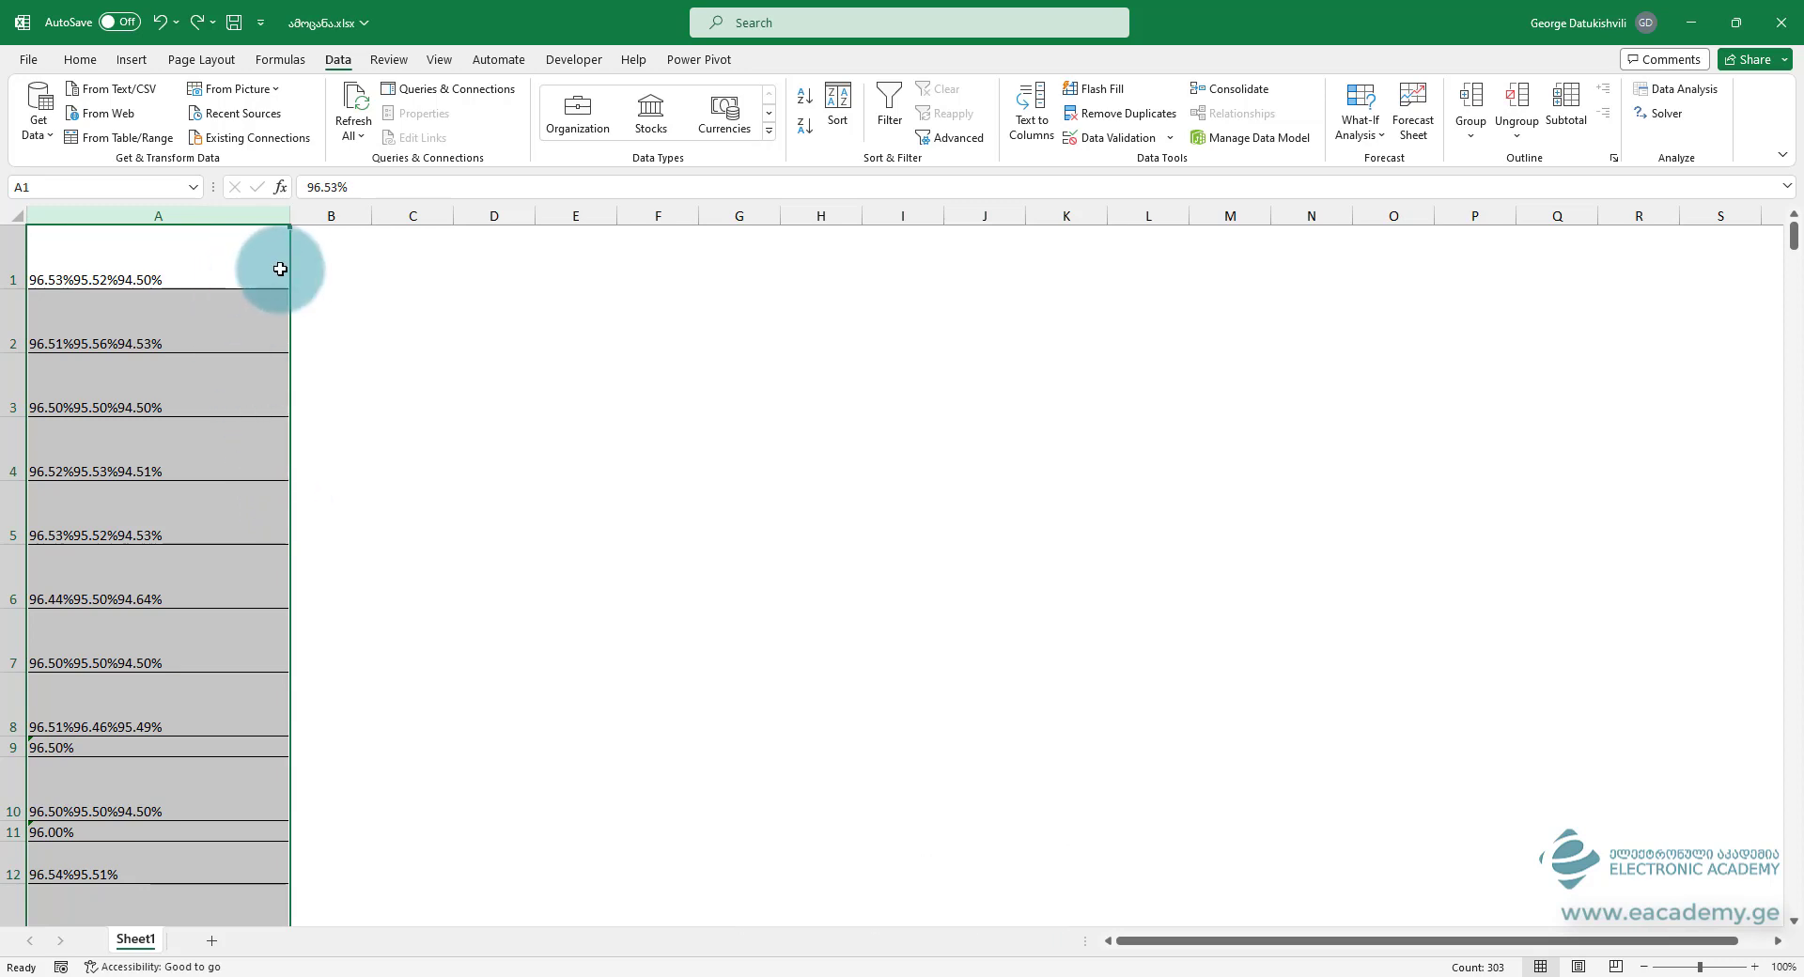
# Step: Enter =CLEAN(A1) in cell B1 and fill the formula down column B for all data rows
pyautogui.click(318, 264)
pyautogui.write('=')
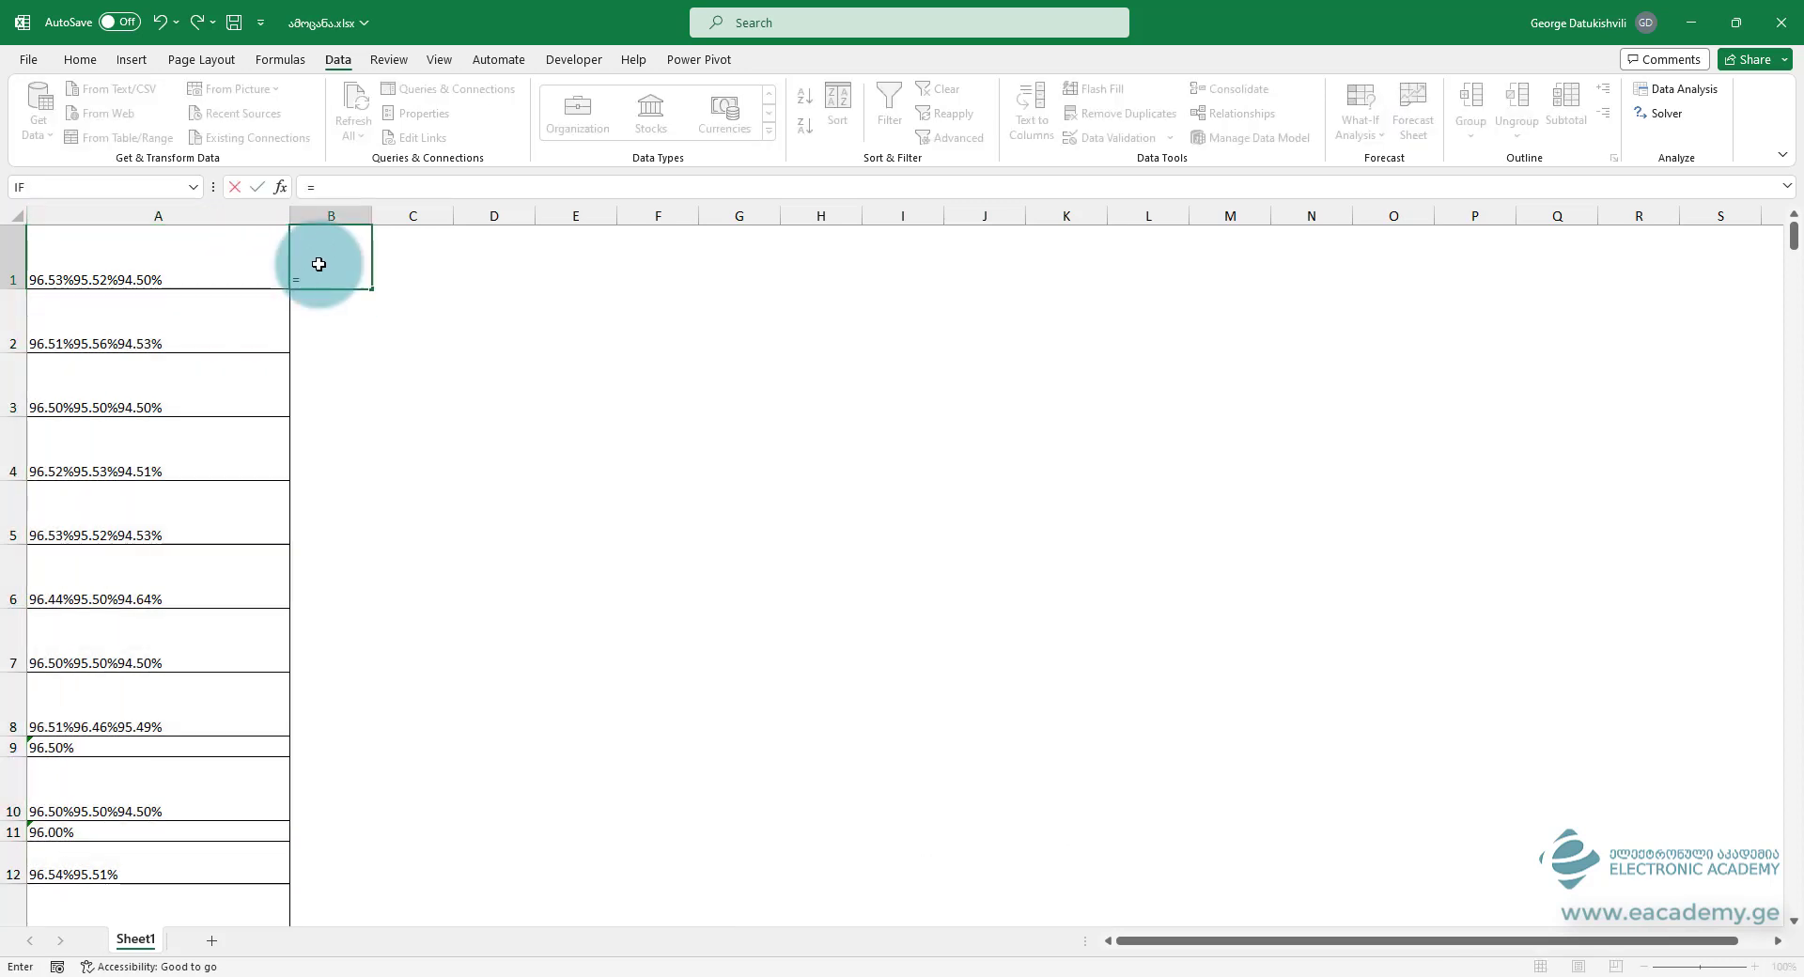
pyautogui.write('clean')
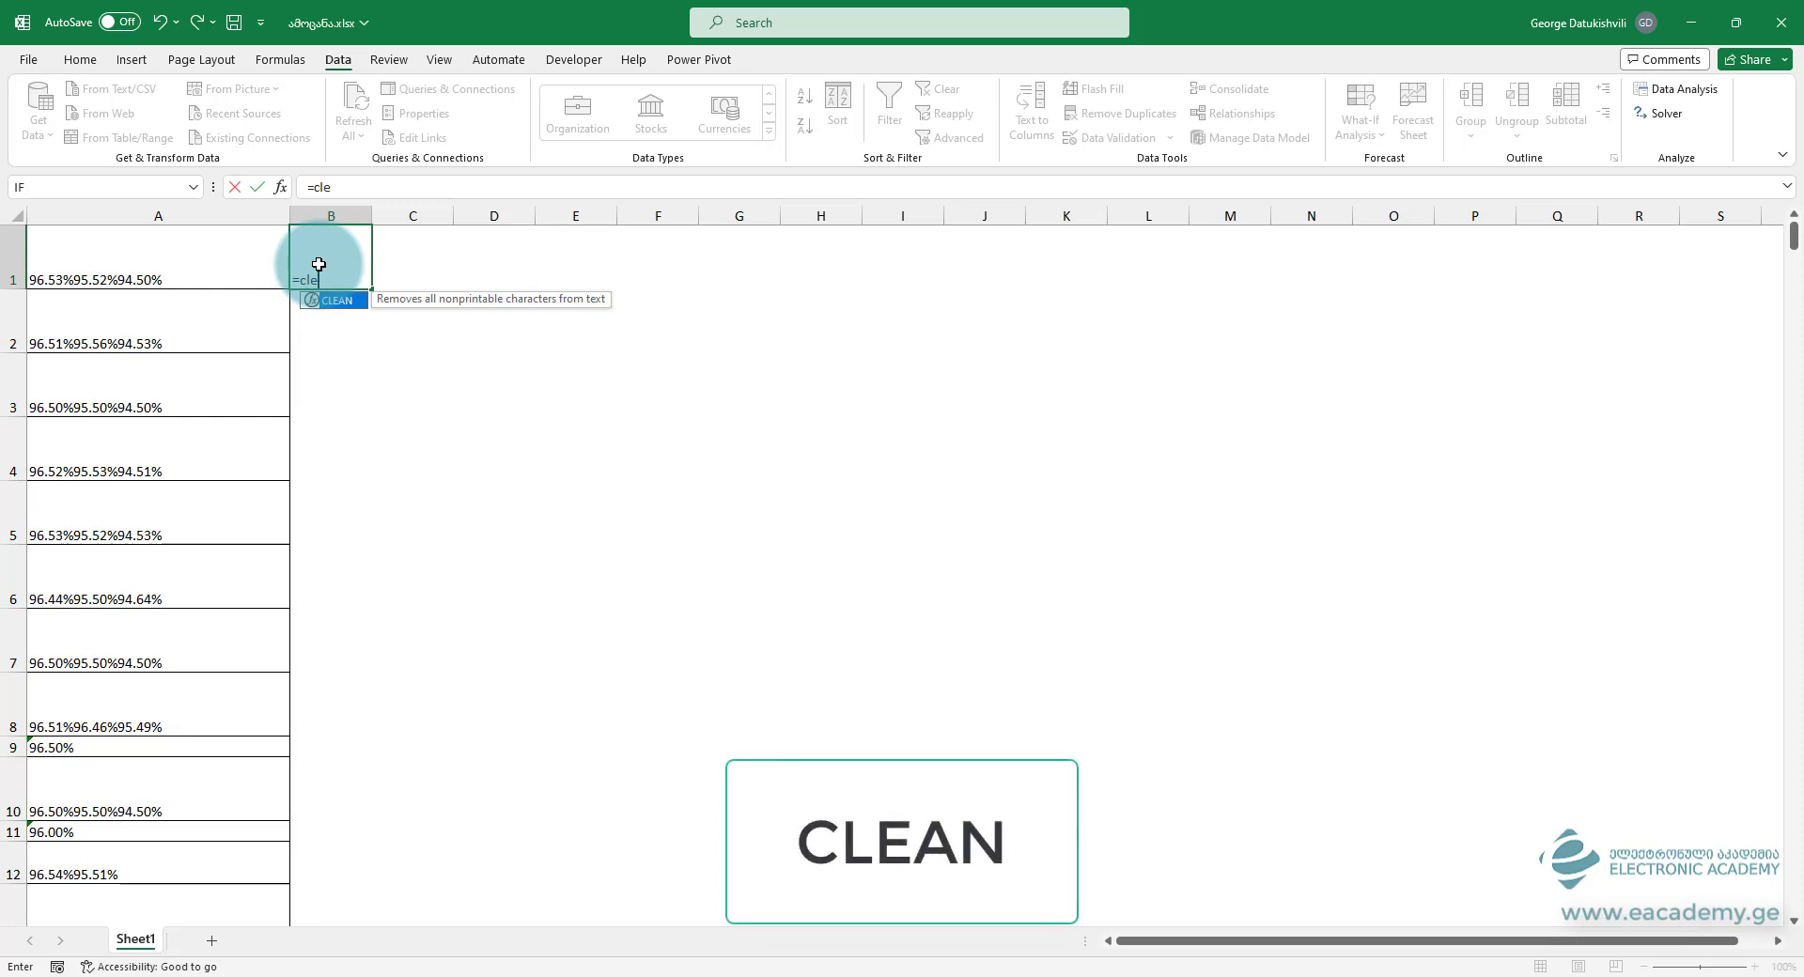
pyautogui.press('Tab')
pyautogui.press('Left')
pyautogui.press('Return')
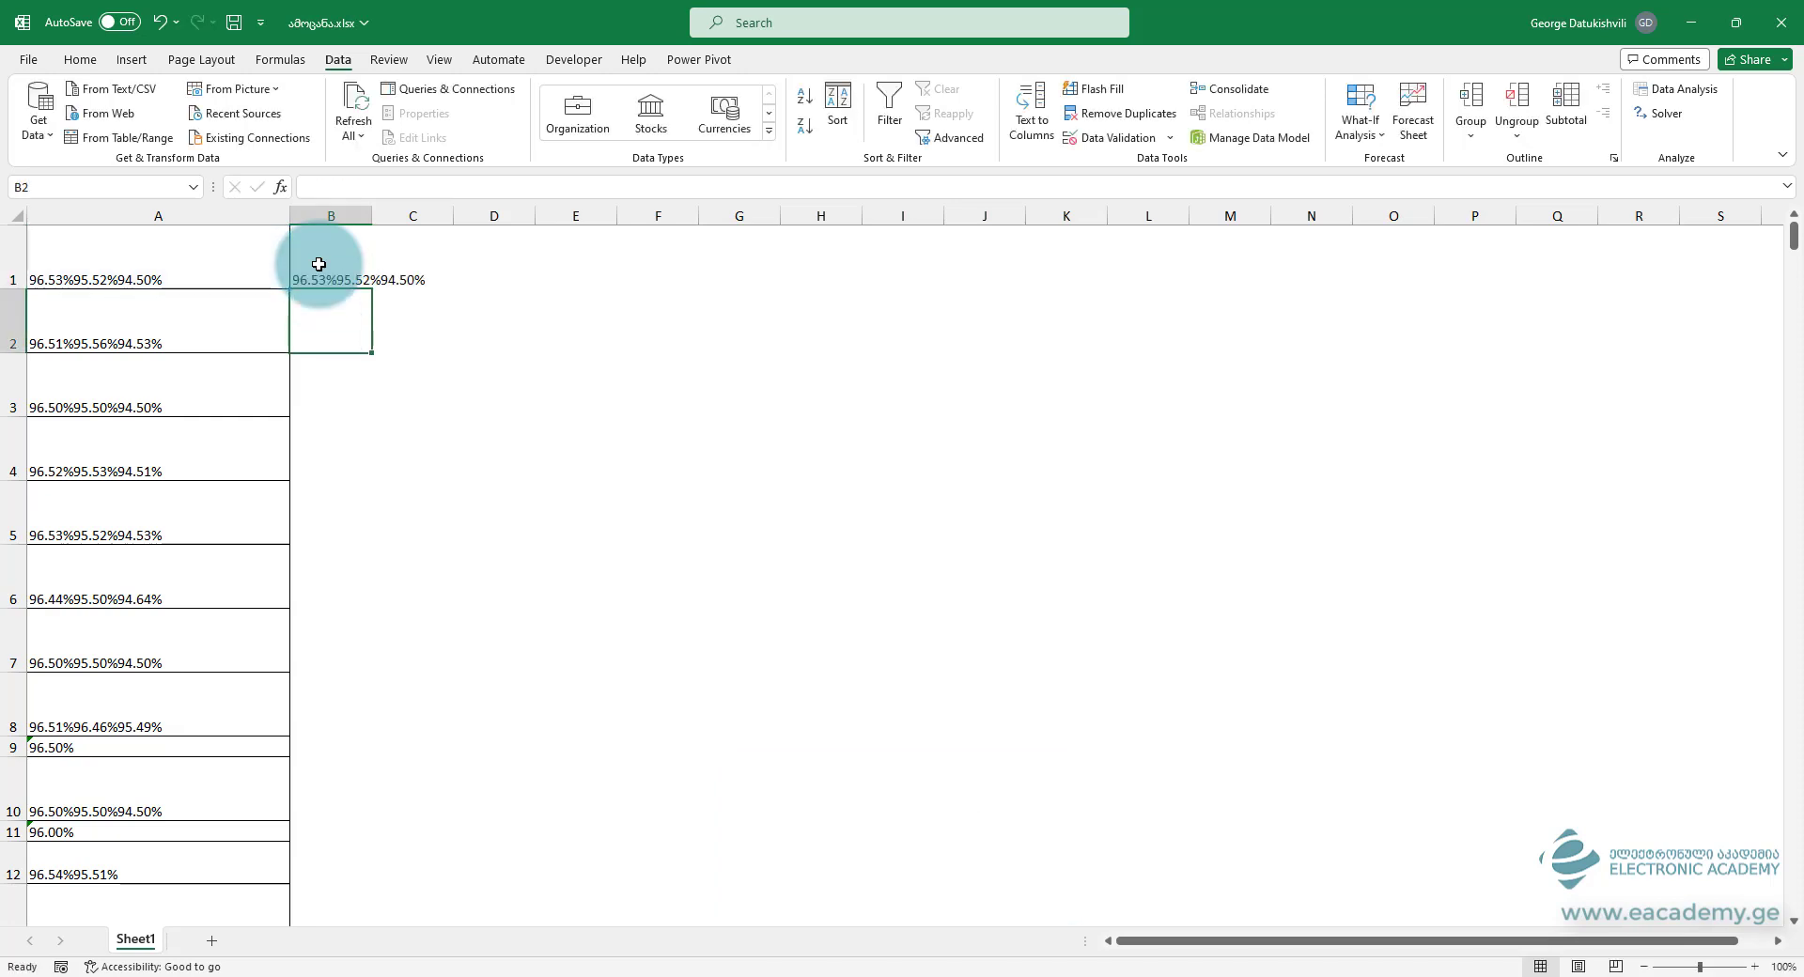
pyautogui.click(319, 264)
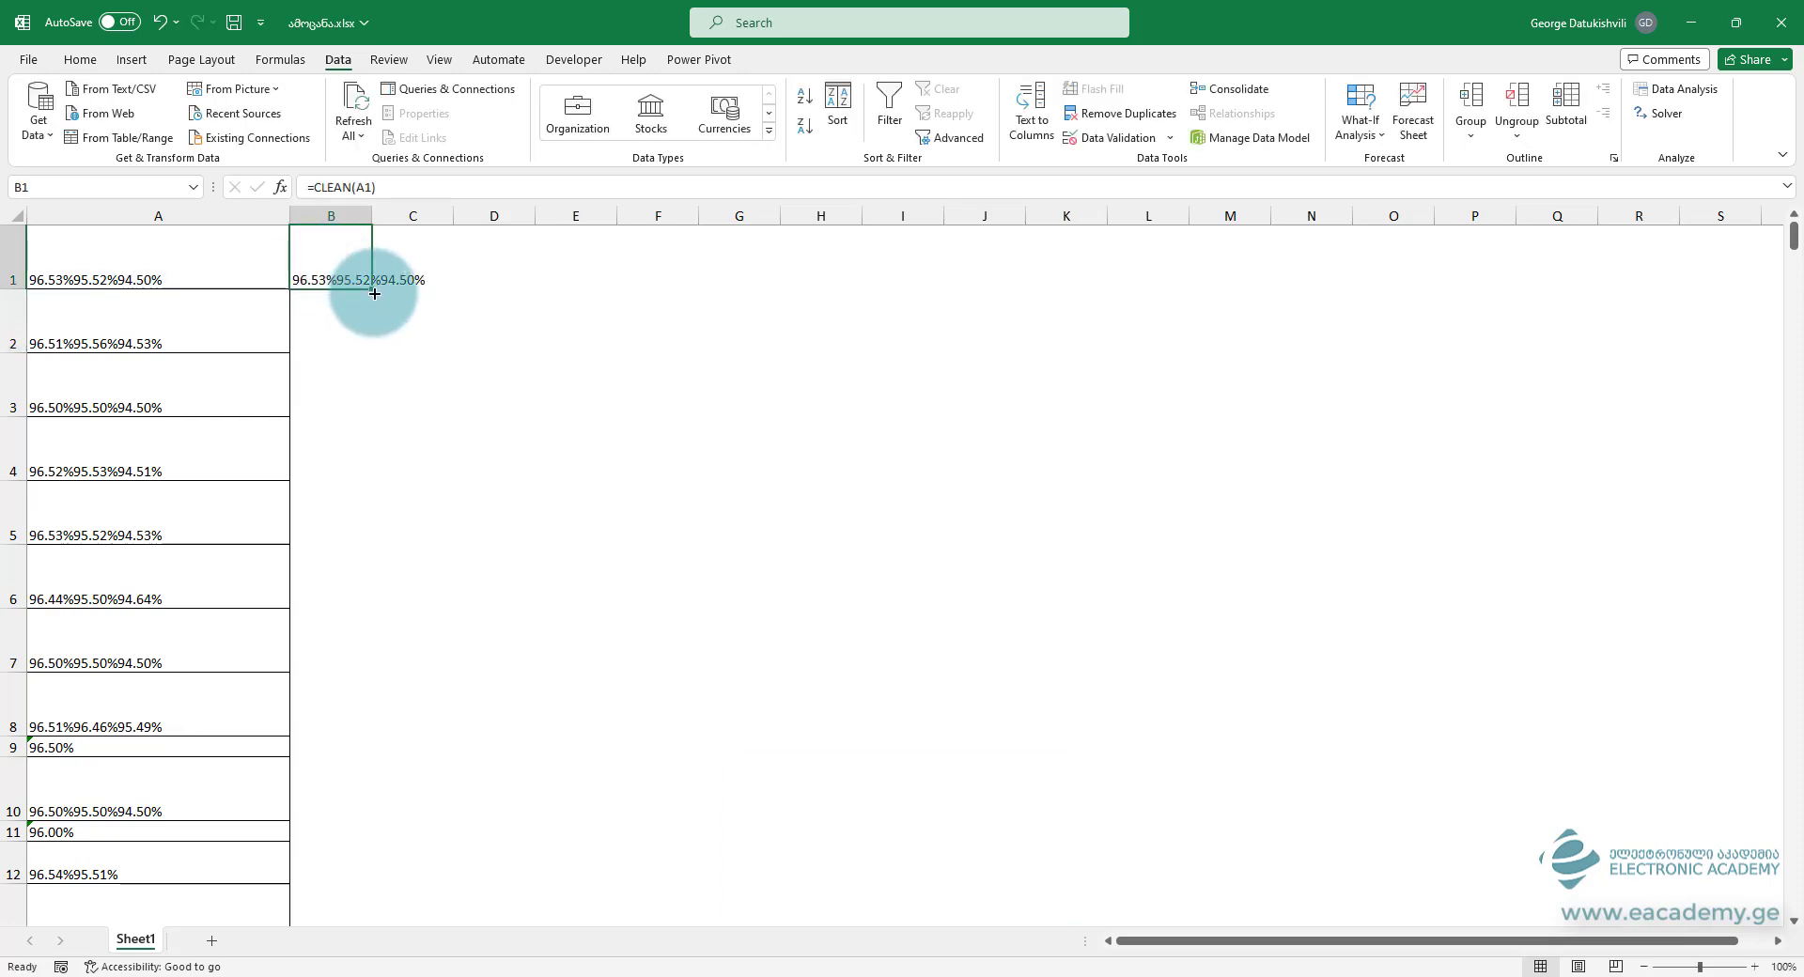
pyautogui.doubleClick(374, 294)
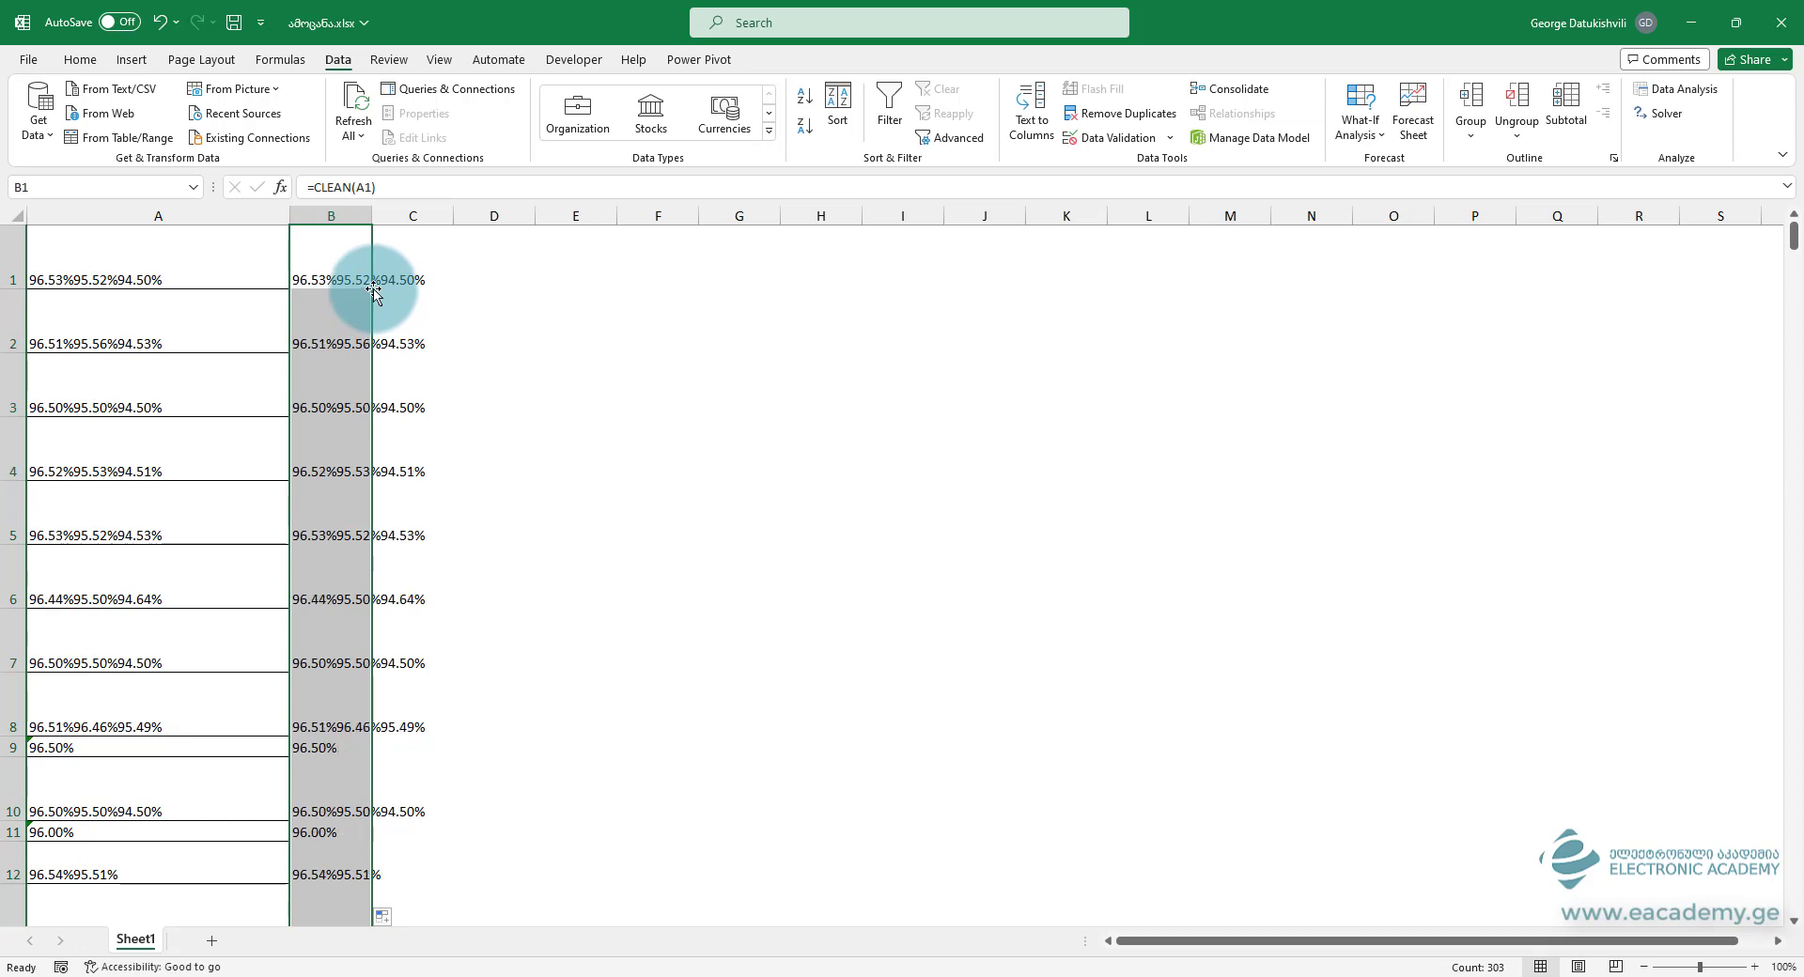
# Step: Undo the fill and the CLEAN formula entry in column B
pyautogui.hotkey('ctrl', 'z')
pyautogui.hotkey('ctrl', 'z')
pyautogui.hotkey('ctrl', 'z')
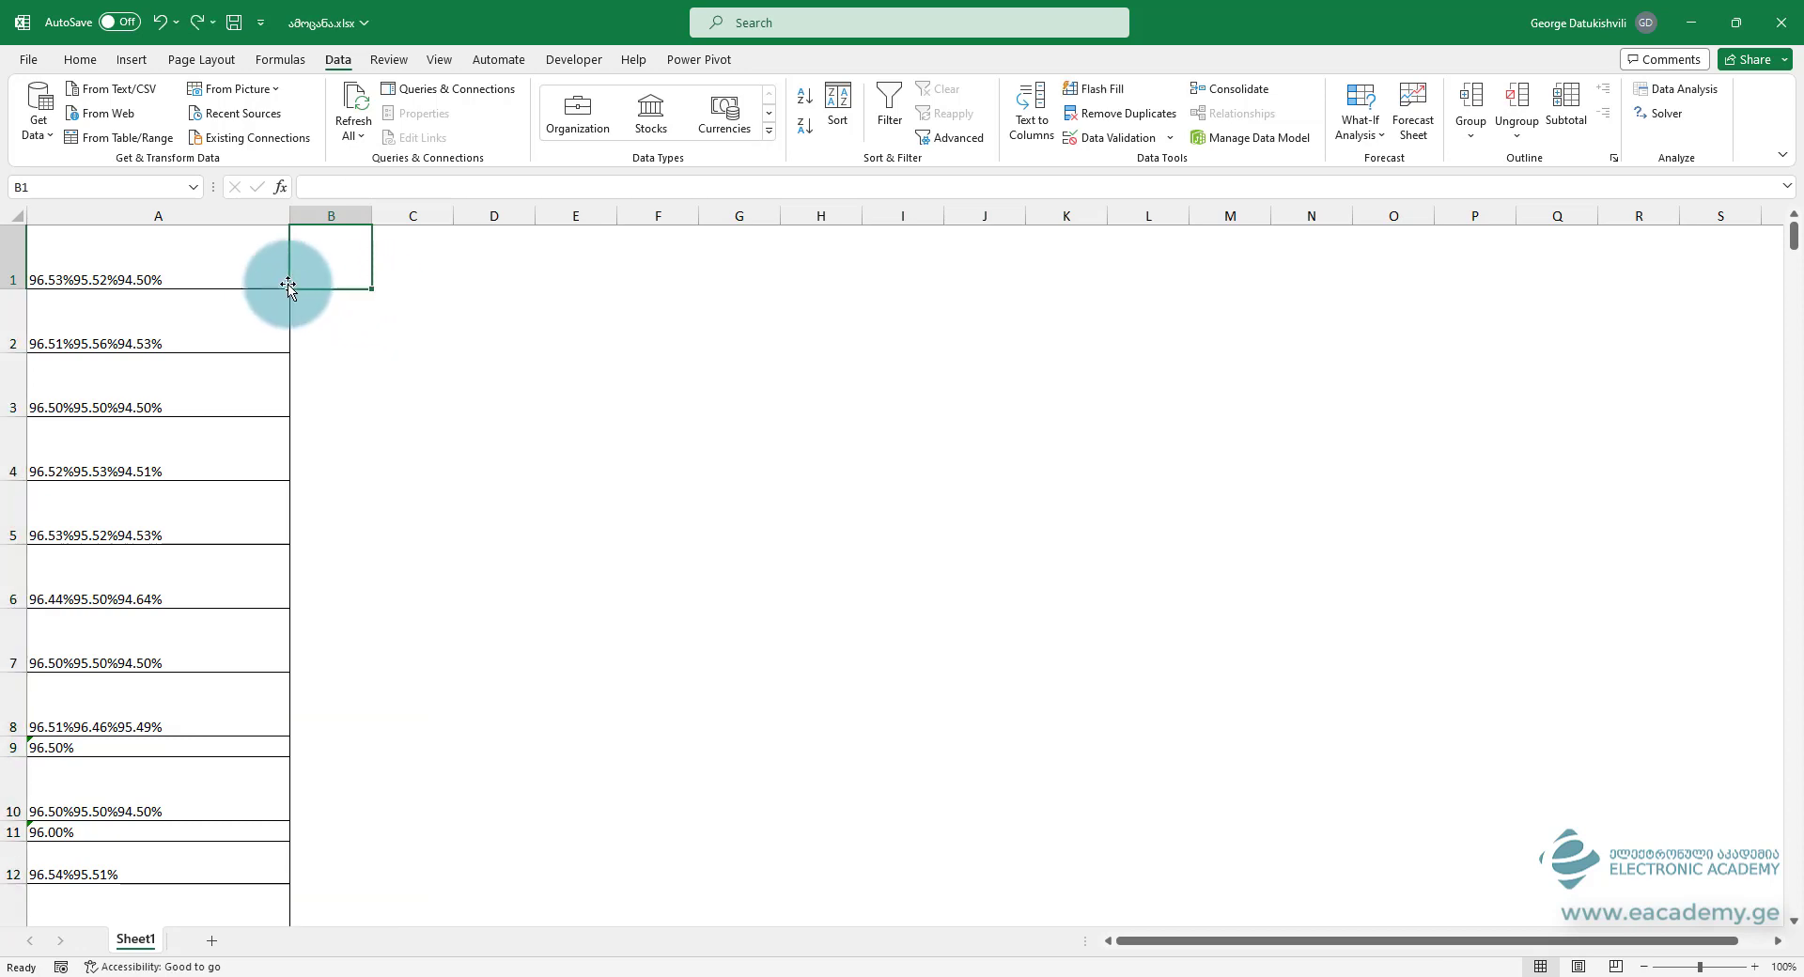
# Step: Enter the formula =CLEAN(A1) in cell B1
pyautogui.click(137, 252)
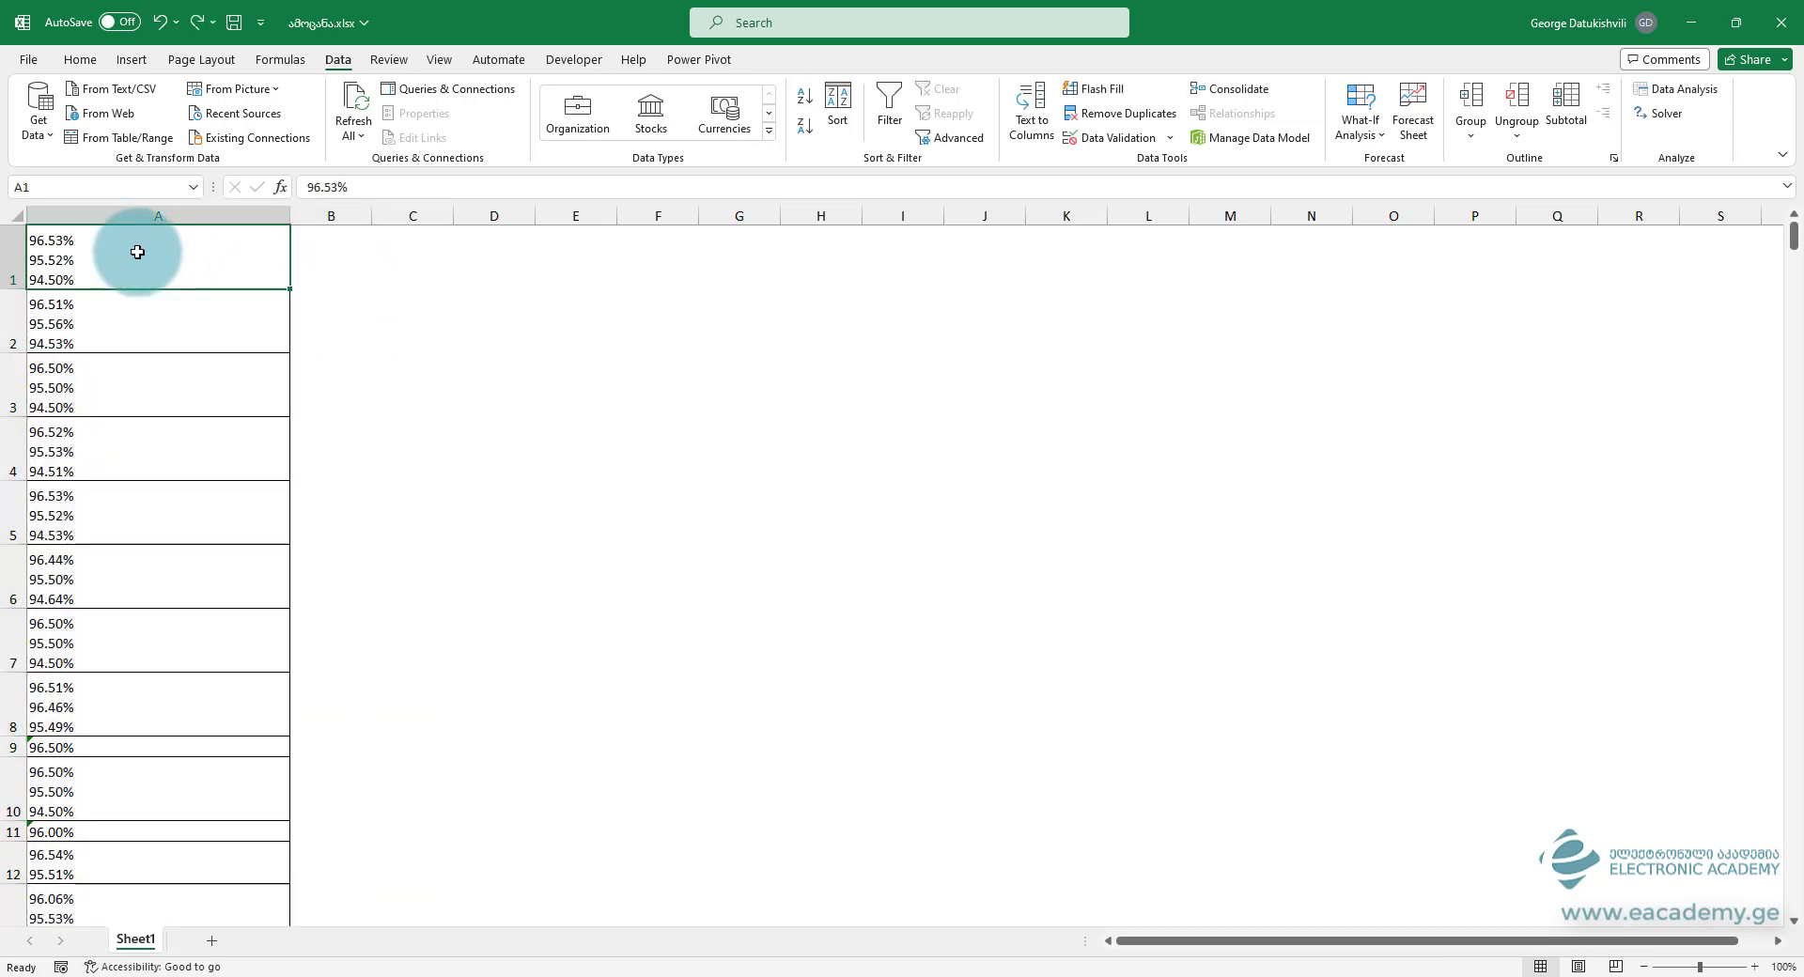
pyautogui.click(339, 254)
pyautogui.write('=ce')
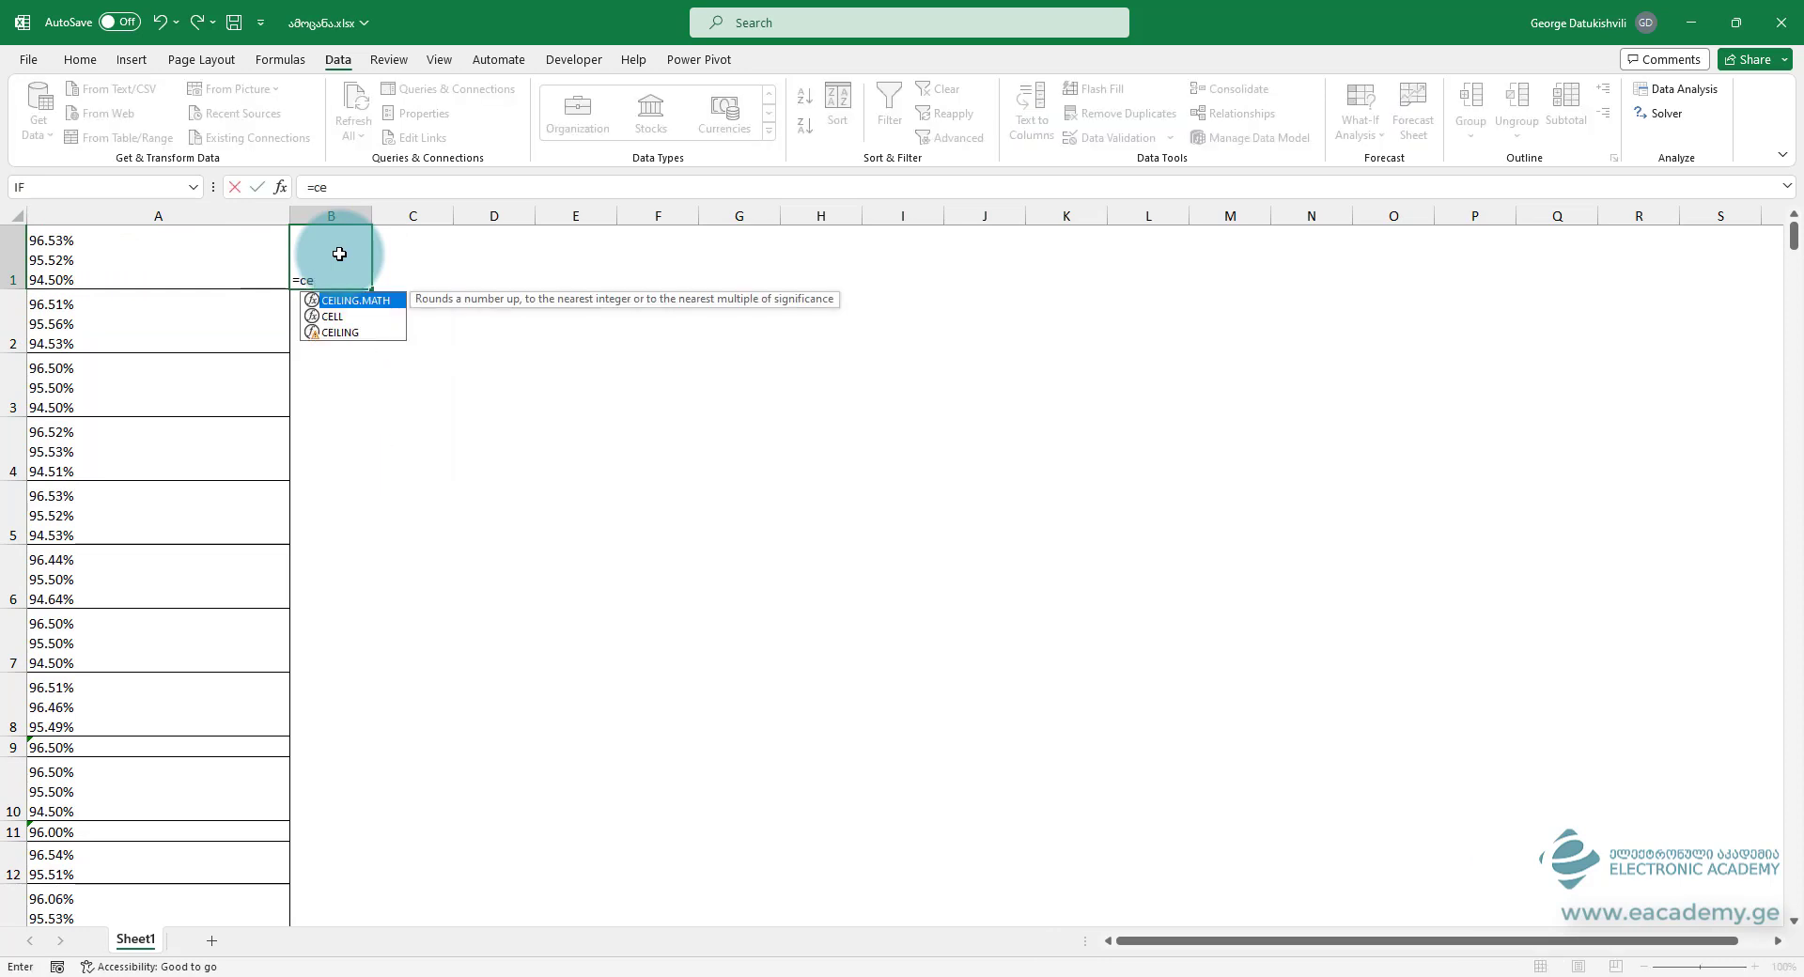
pyautogui.press('BackSpace')
pyautogui.write('onc')
pyautogui.press('Tab')
pyautogui.write('a1')
pyautogui.press('Return')
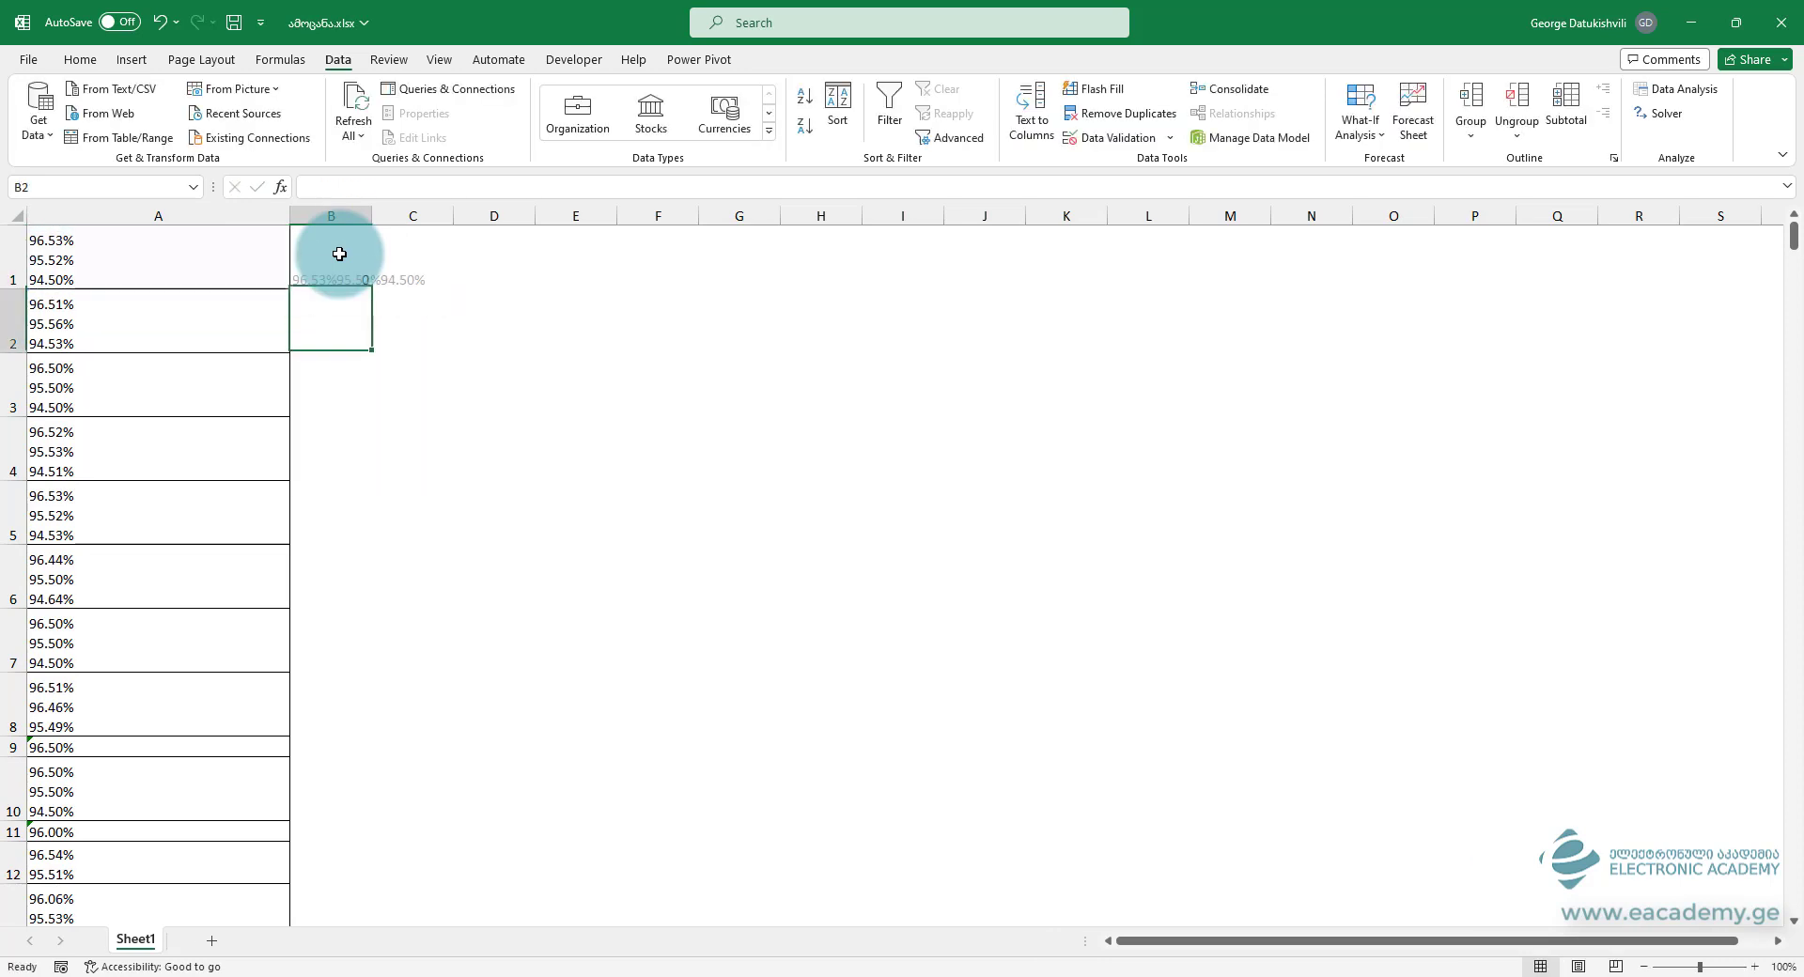
# Step: Fill the CLEAN formula down column B for all data rows and autofit the column's width
pyautogui.click(361, 275)
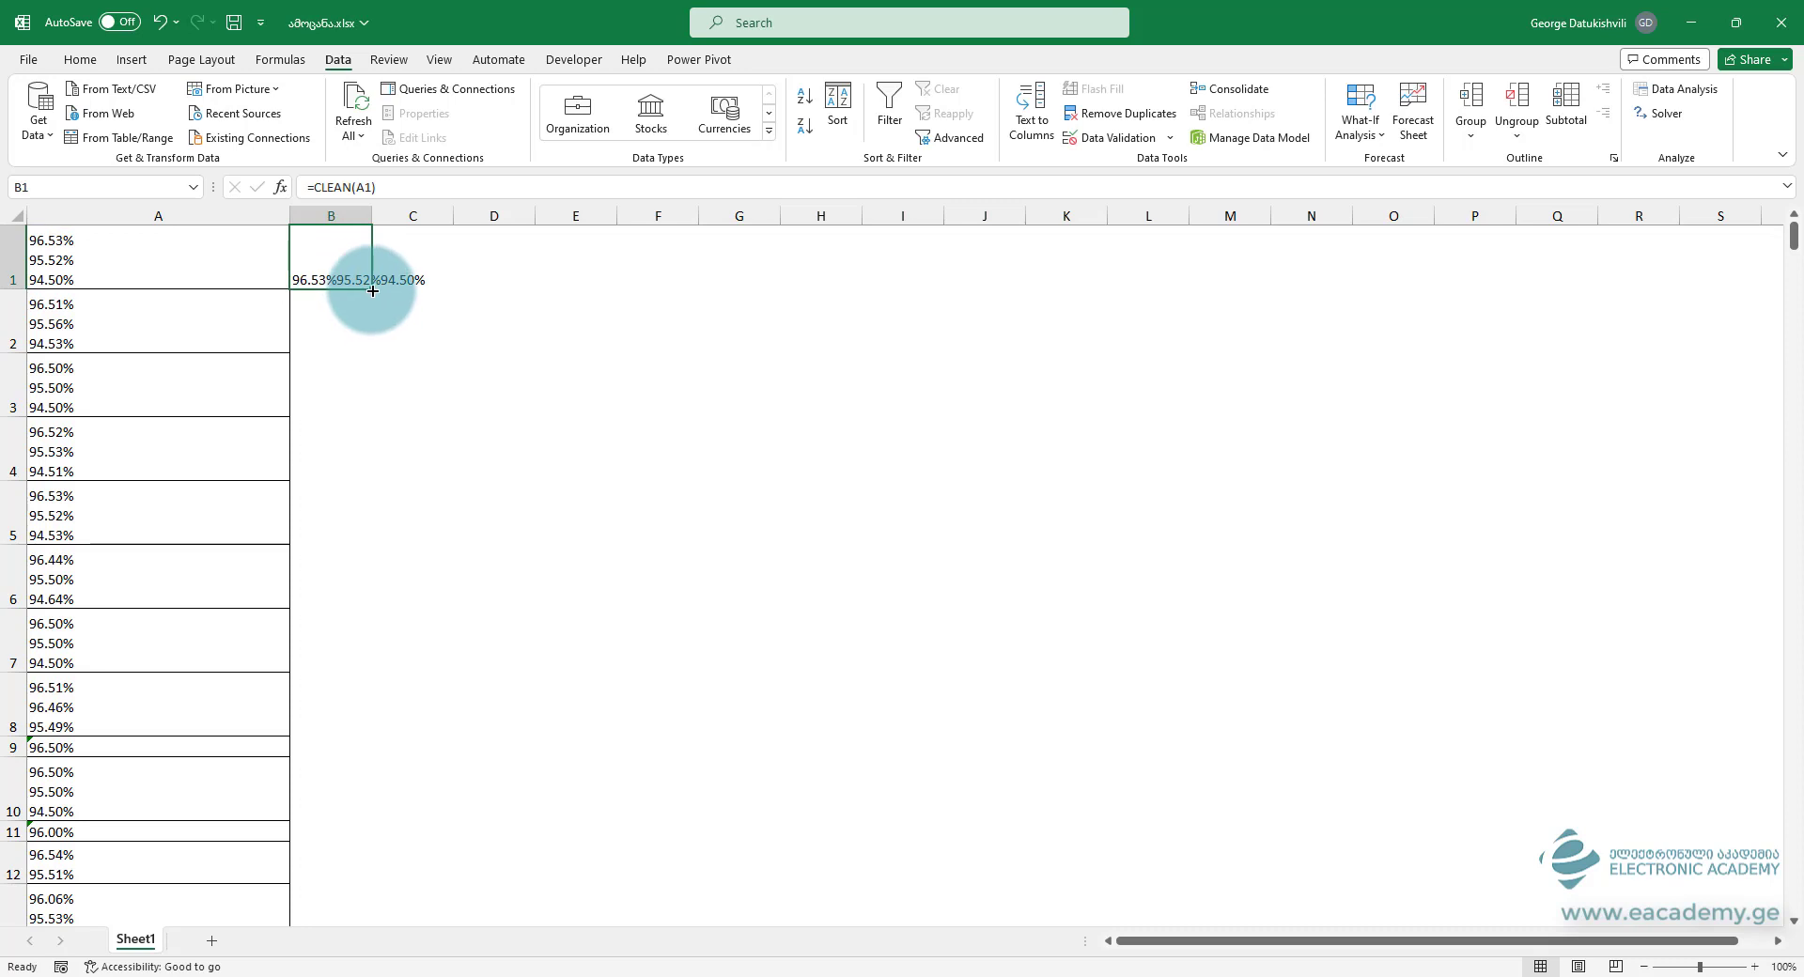
pyautogui.doubleClick(373, 291)
pyautogui.doubleClick(372, 215)
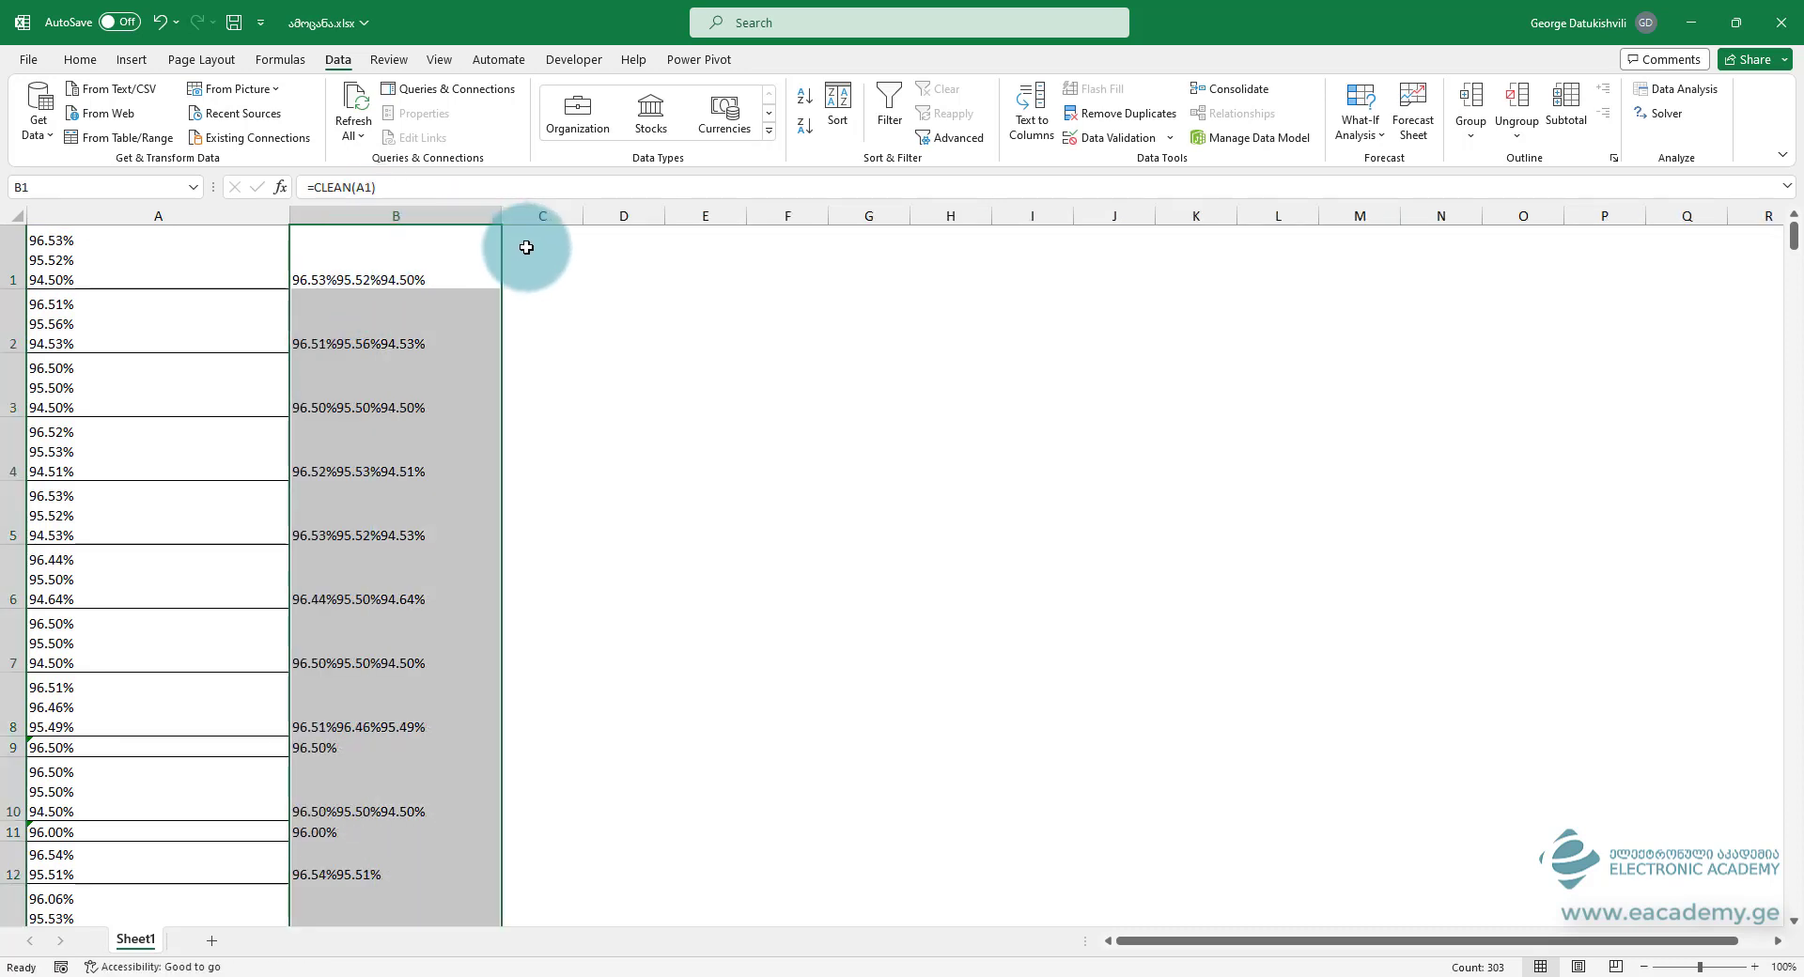
# Step: Enter =TRIM(A1) in cell D1 and fill the formula down to D7
pyautogui.click(589, 248)
pyautogui.write('=t')
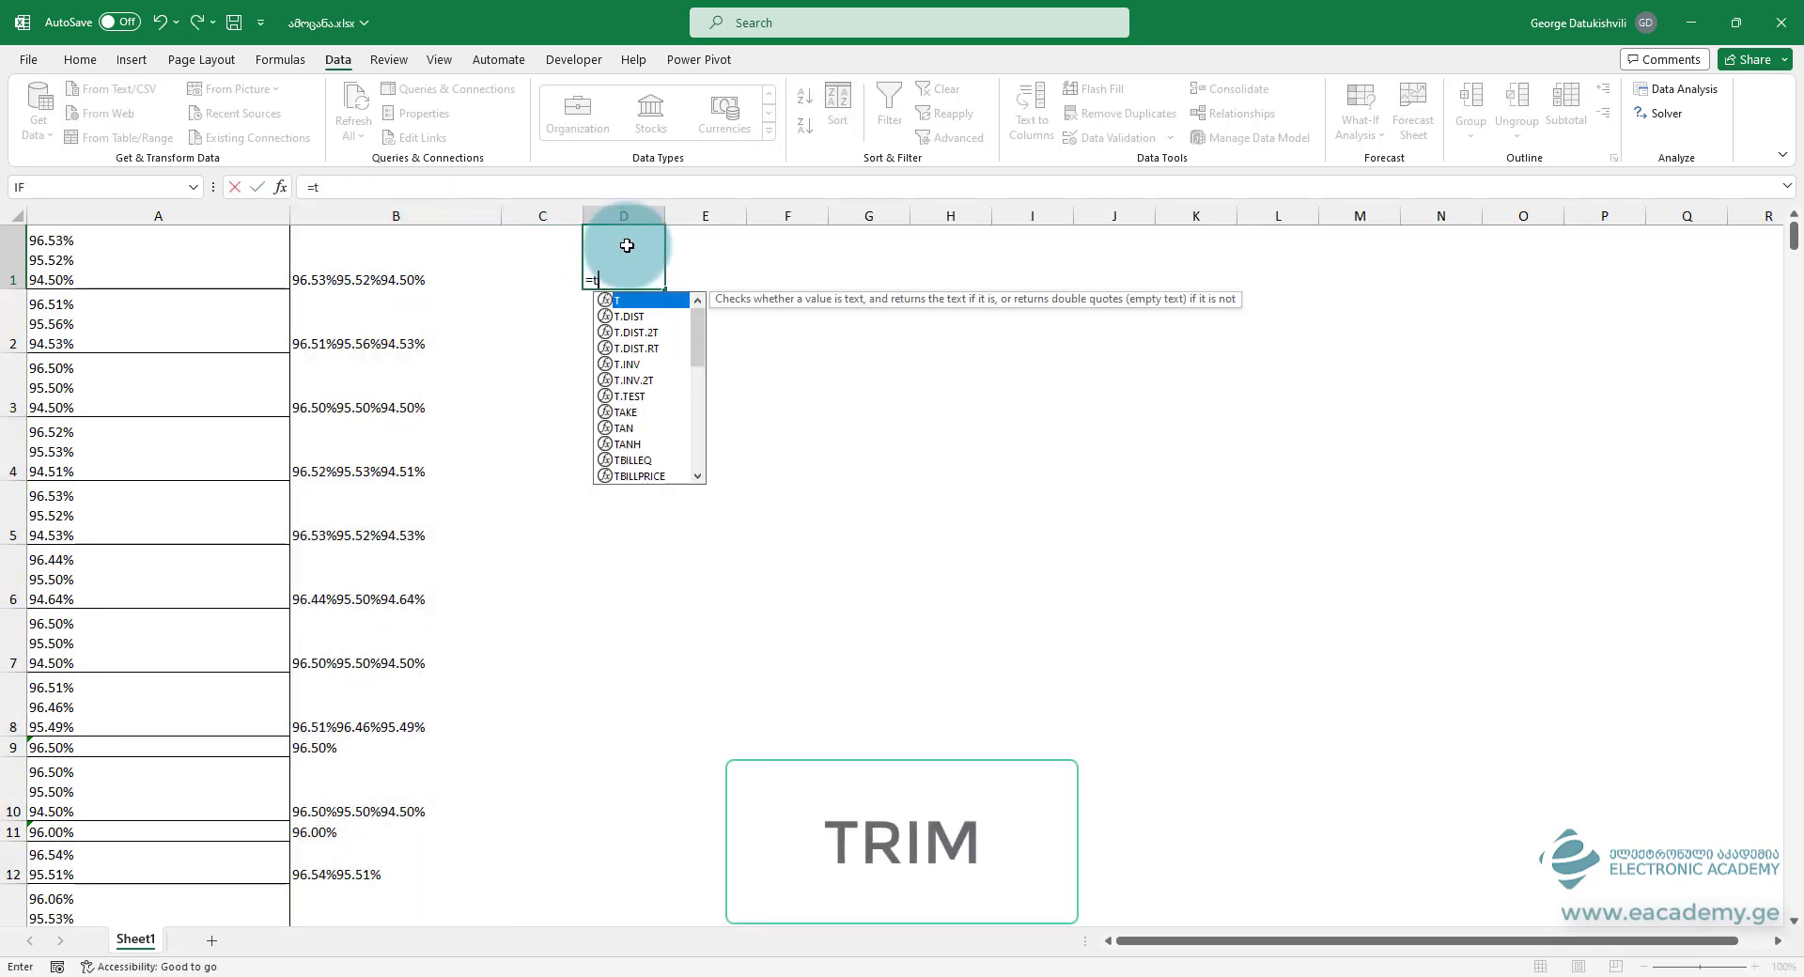
pyautogui.write('rim(')
pyautogui.click(231, 254)
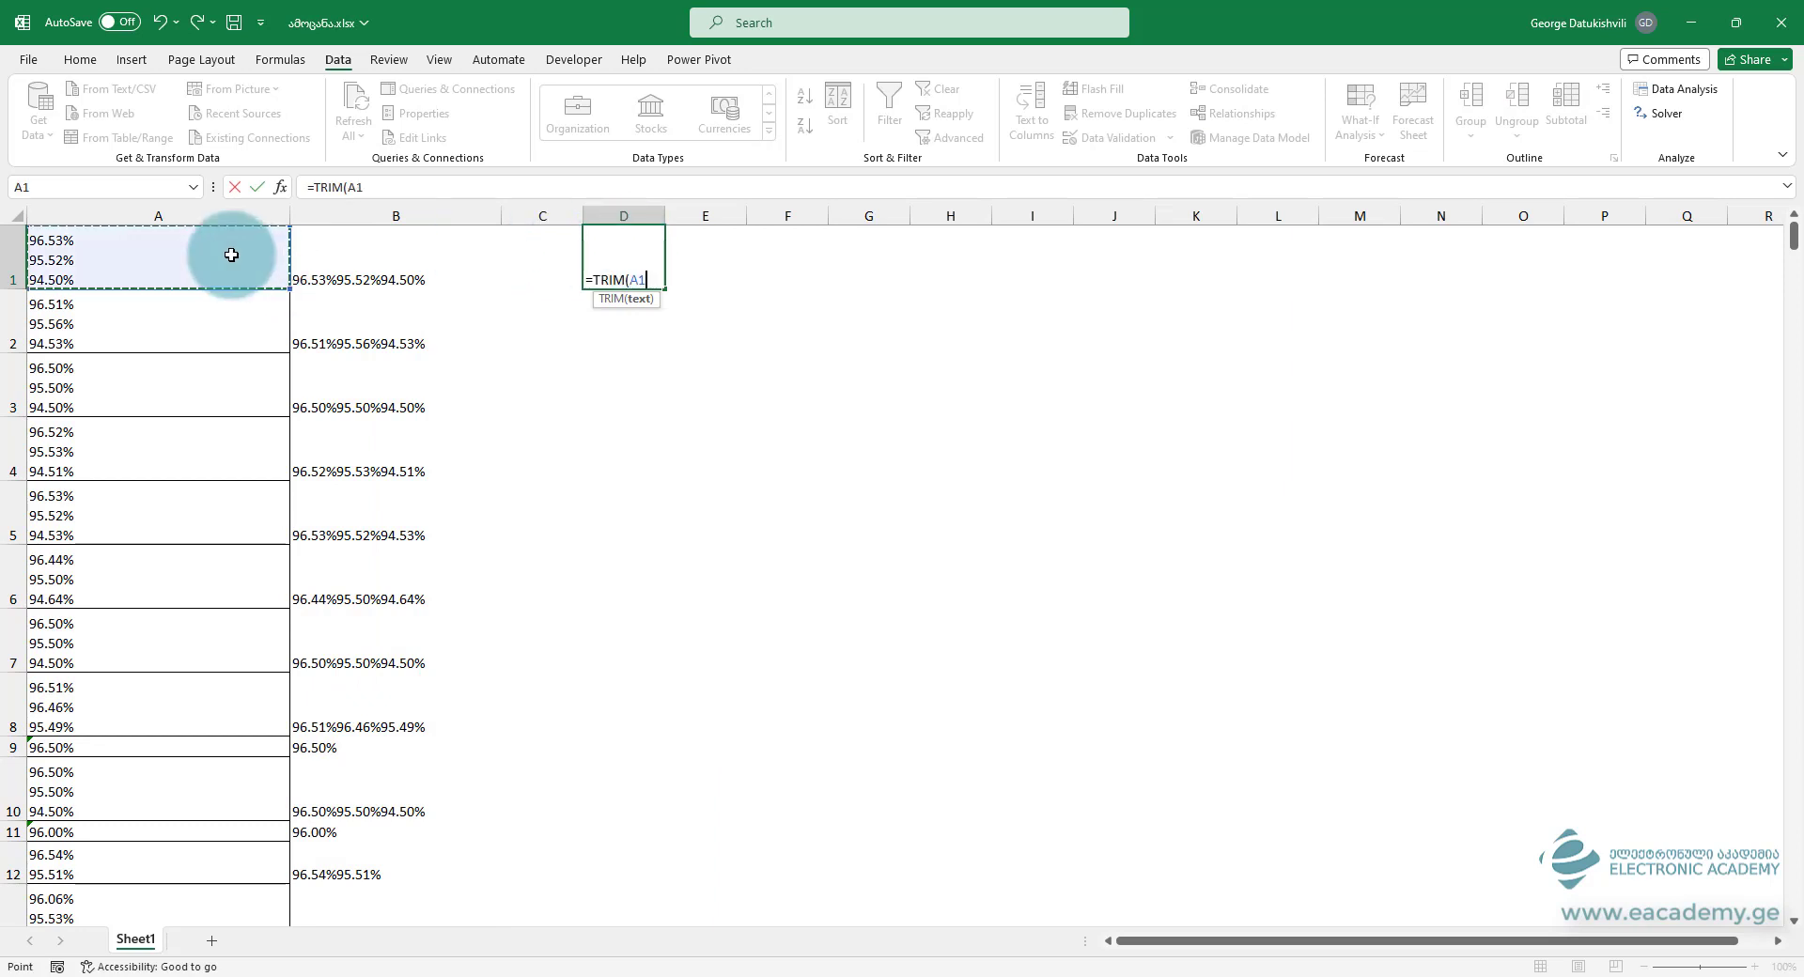
pyautogui.press('Return')
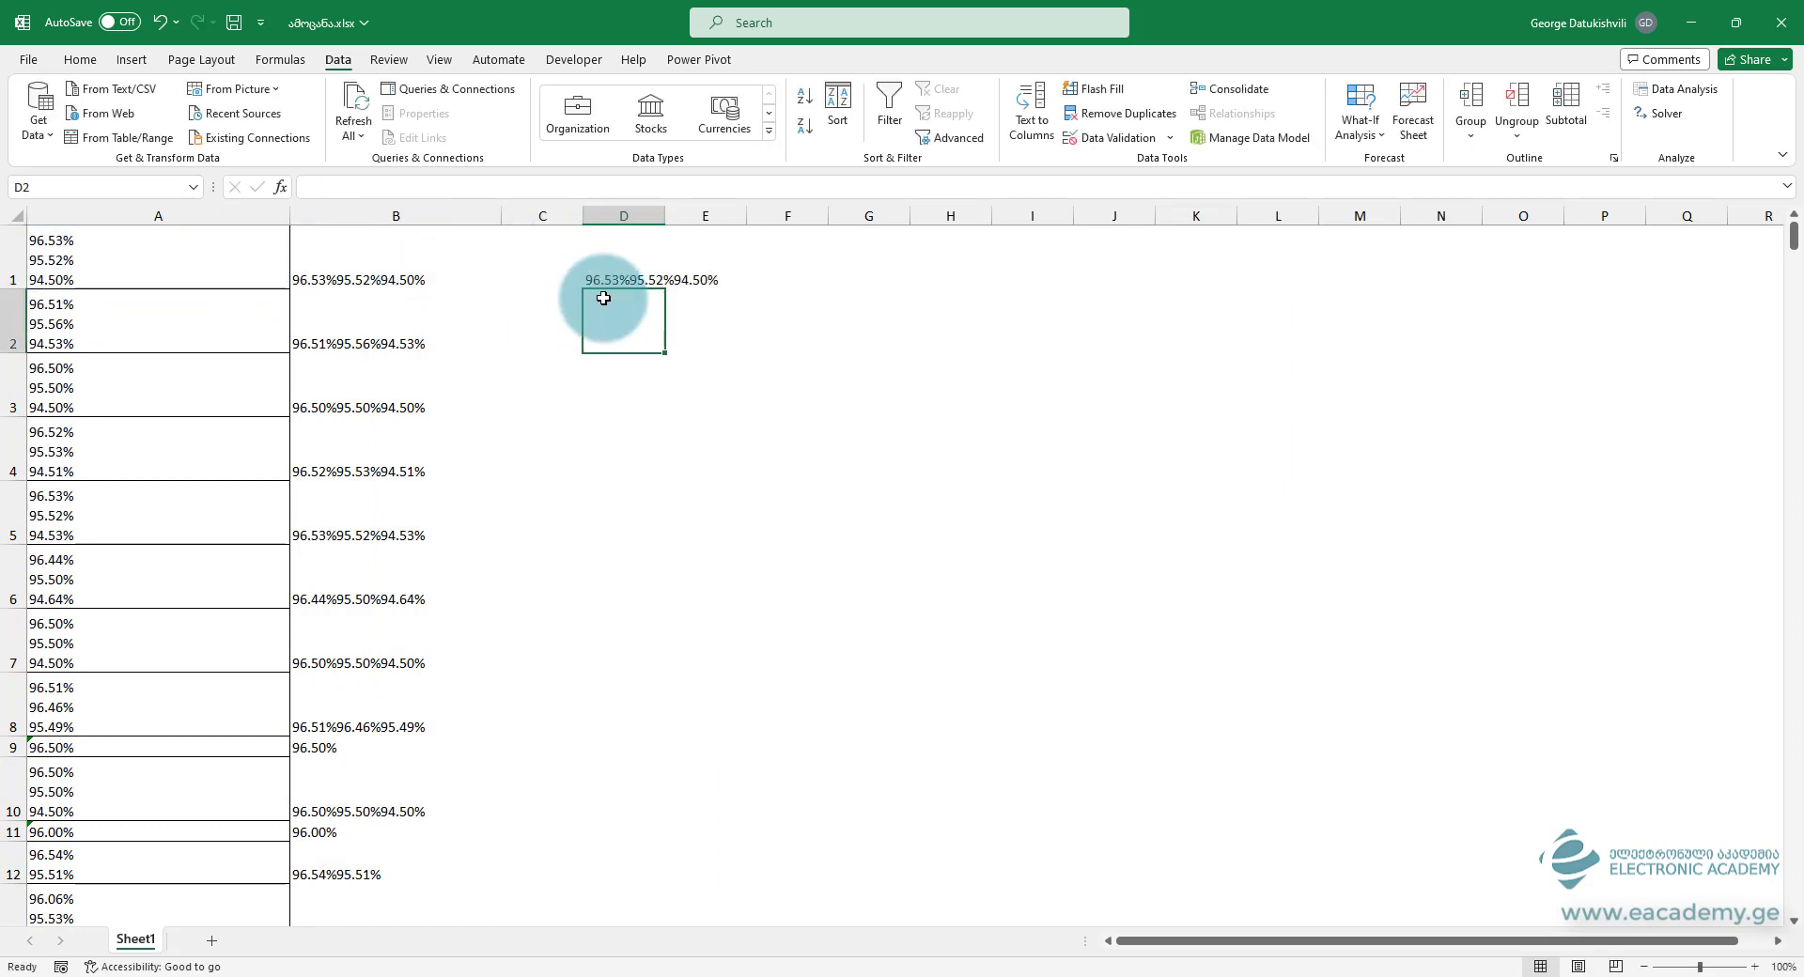
pyautogui.click(655, 282)
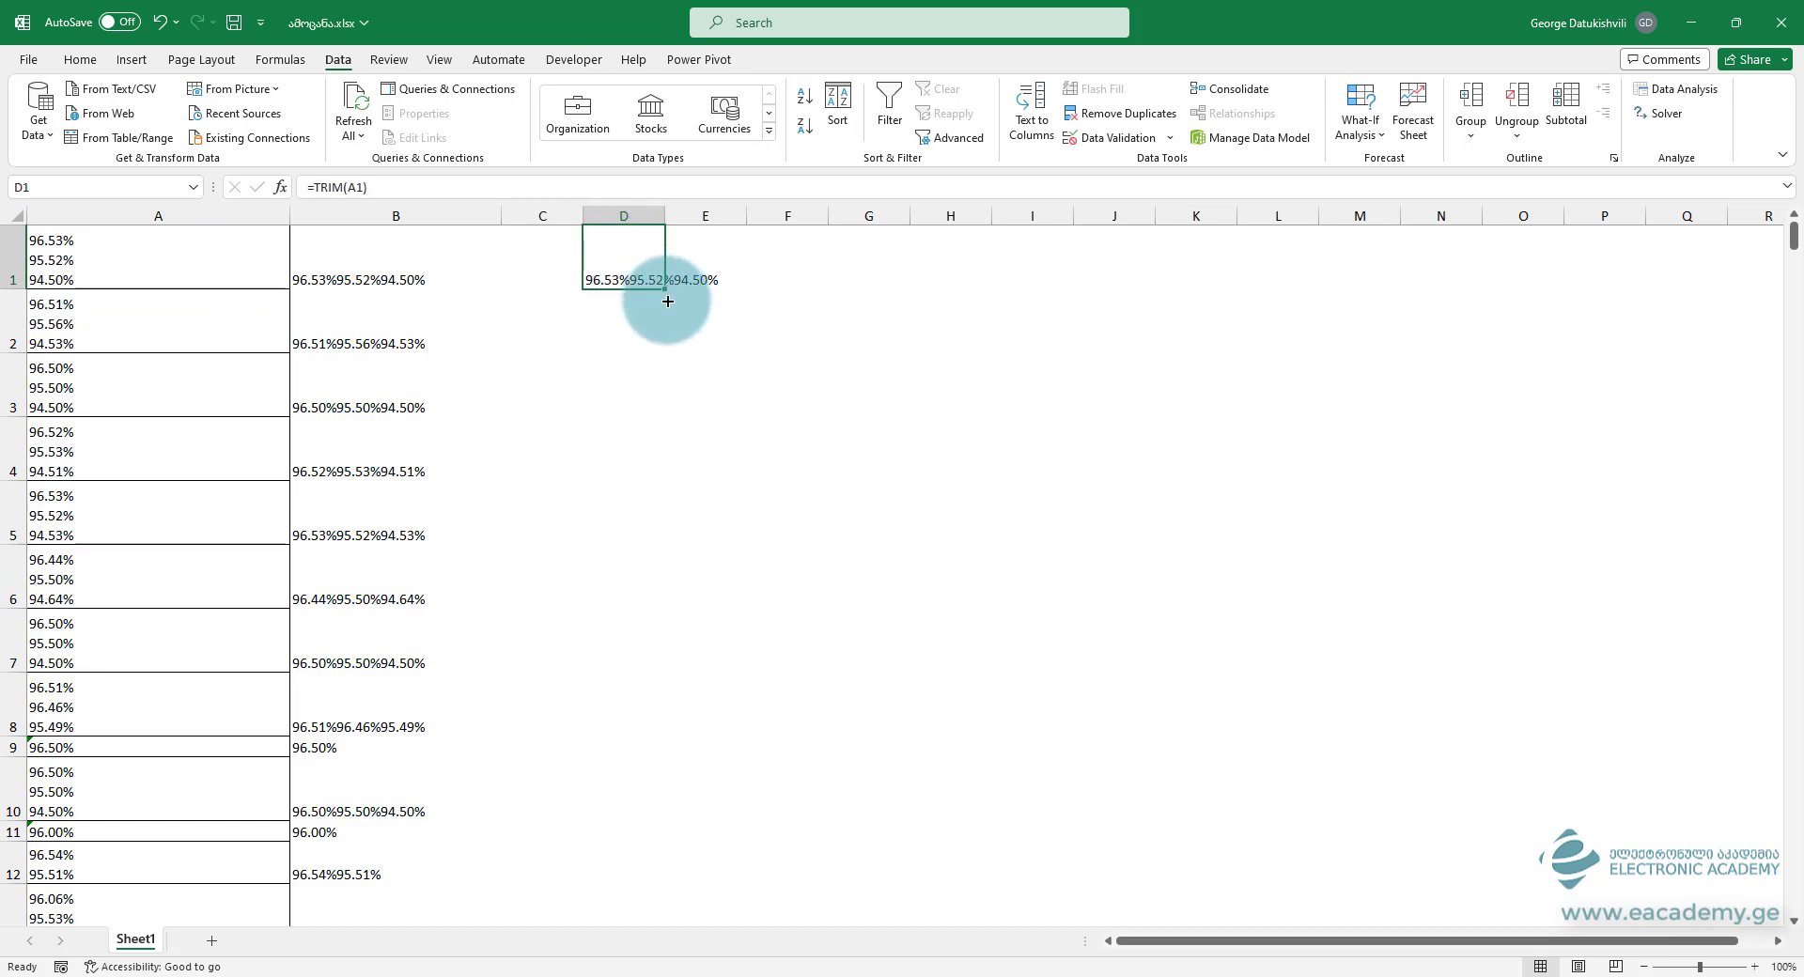
pyautogui.moveTo(667, 300); pyautogui.dragTo(669, 664)
# Step: Copy the TRIM results in D1:D7 and paste them as values starting at cell F1
pyautogui.hotkey('ctrl', 'c')
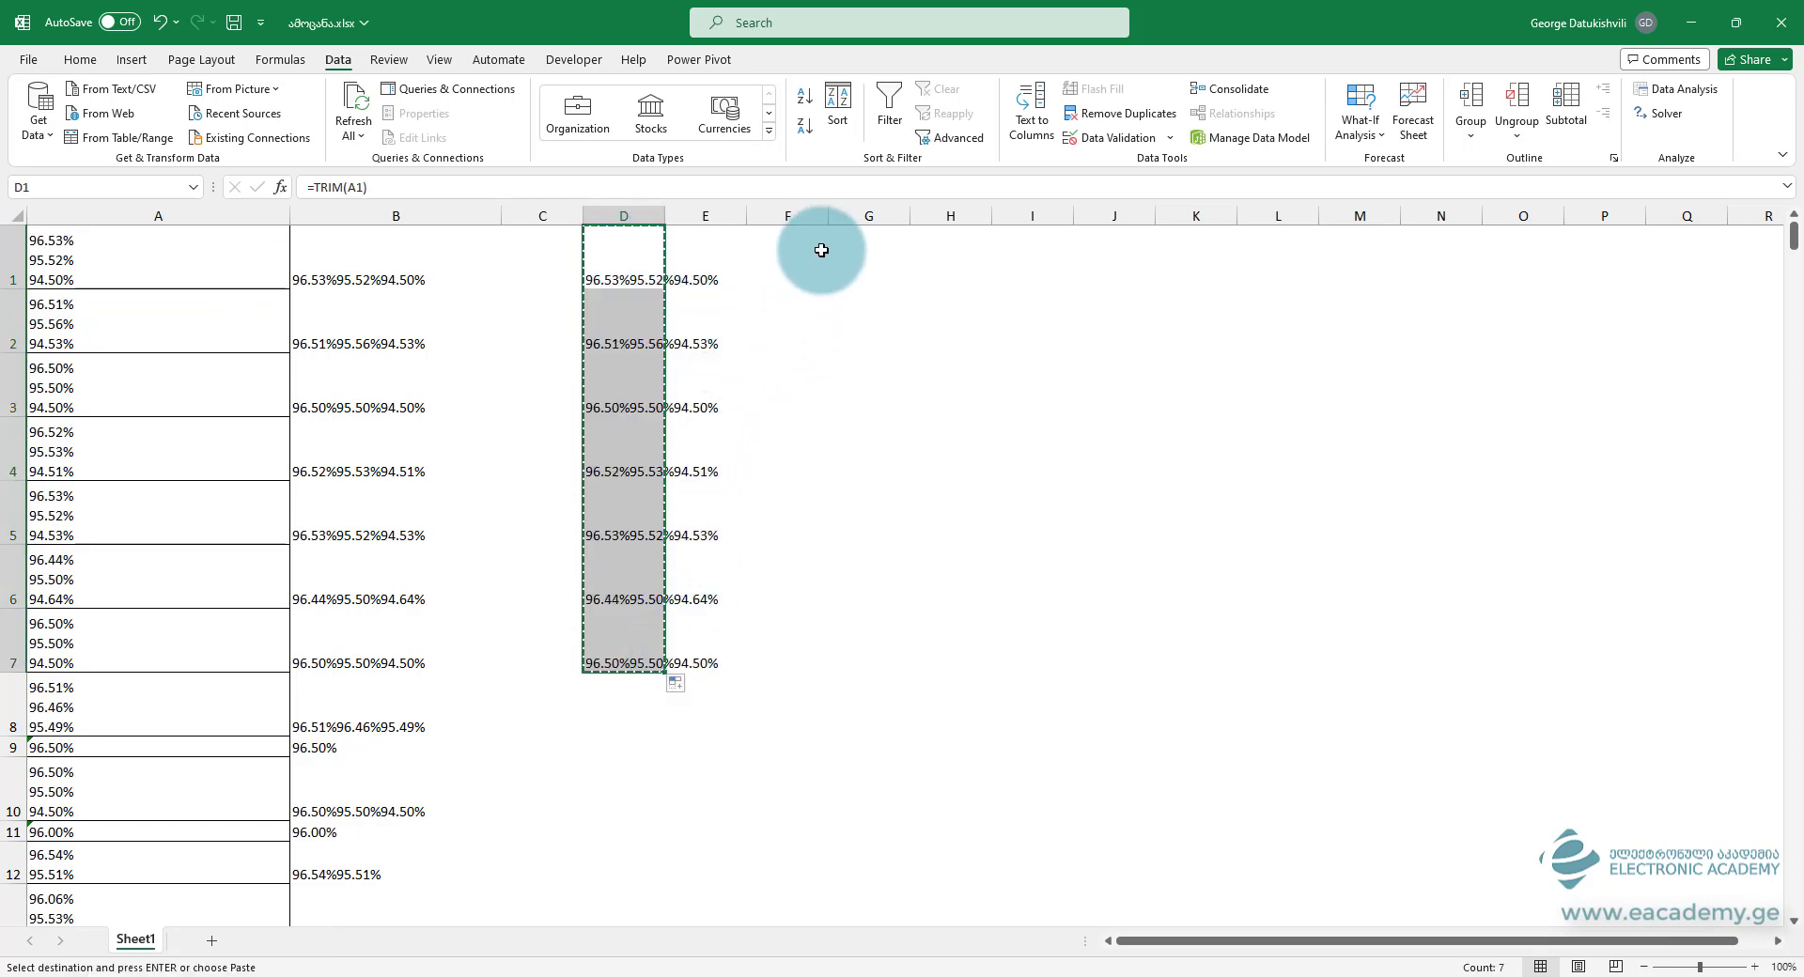
pyautogui.rightClick(758, 255)
pyautogui.click(878, 370)
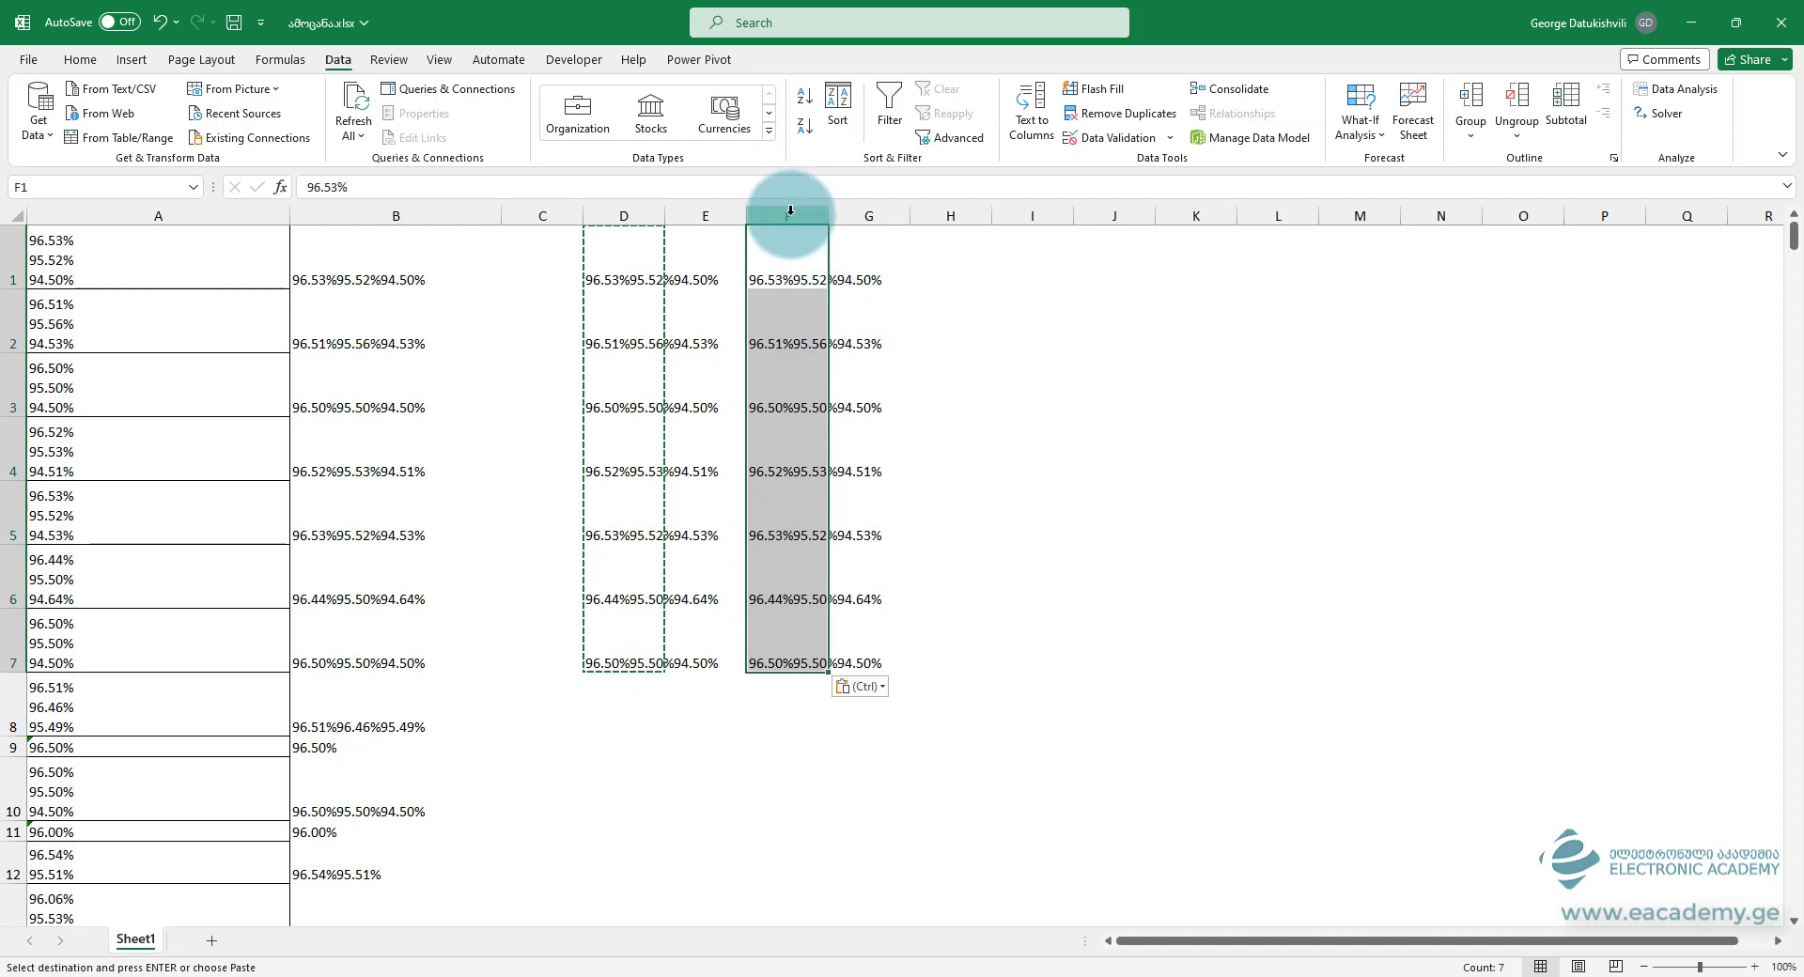
# Step: Preview splitting F1:F7 with Text to Columns using the Tab and % delimiters, and clear columns D to F
pyautogui.click(1032, 113)
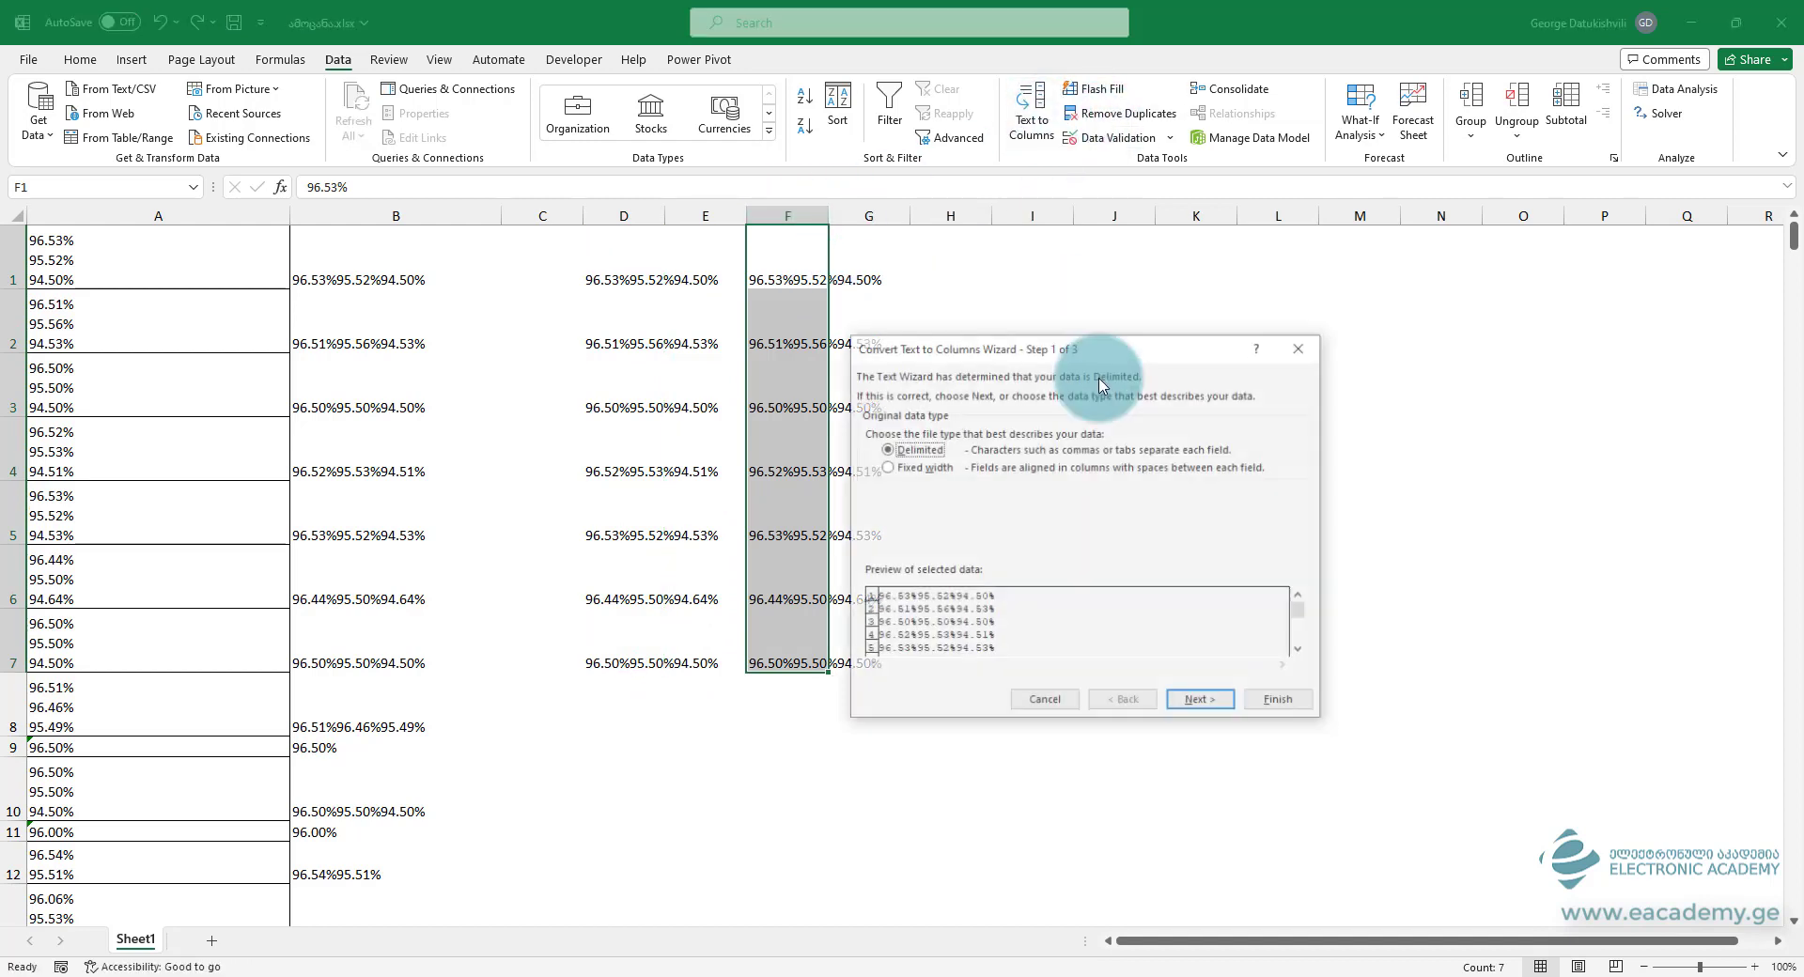
pyautogui.click(1193, 703)
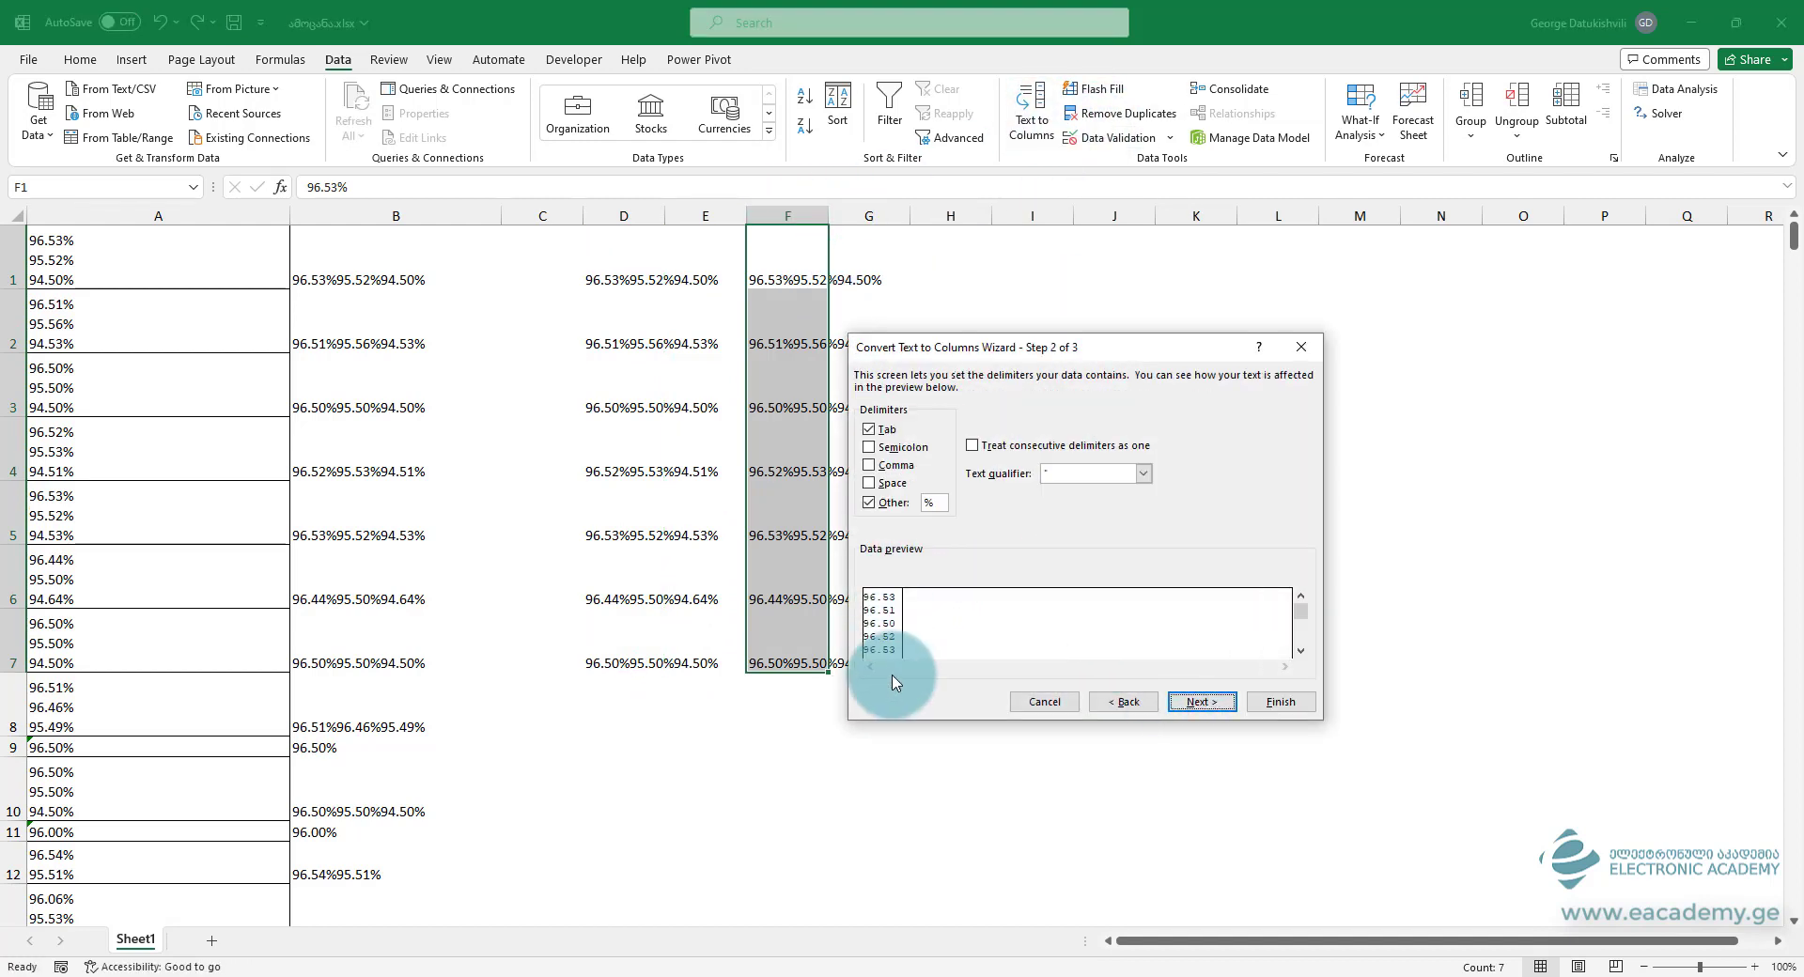
pyautogui.hotkey('alt', 'f')
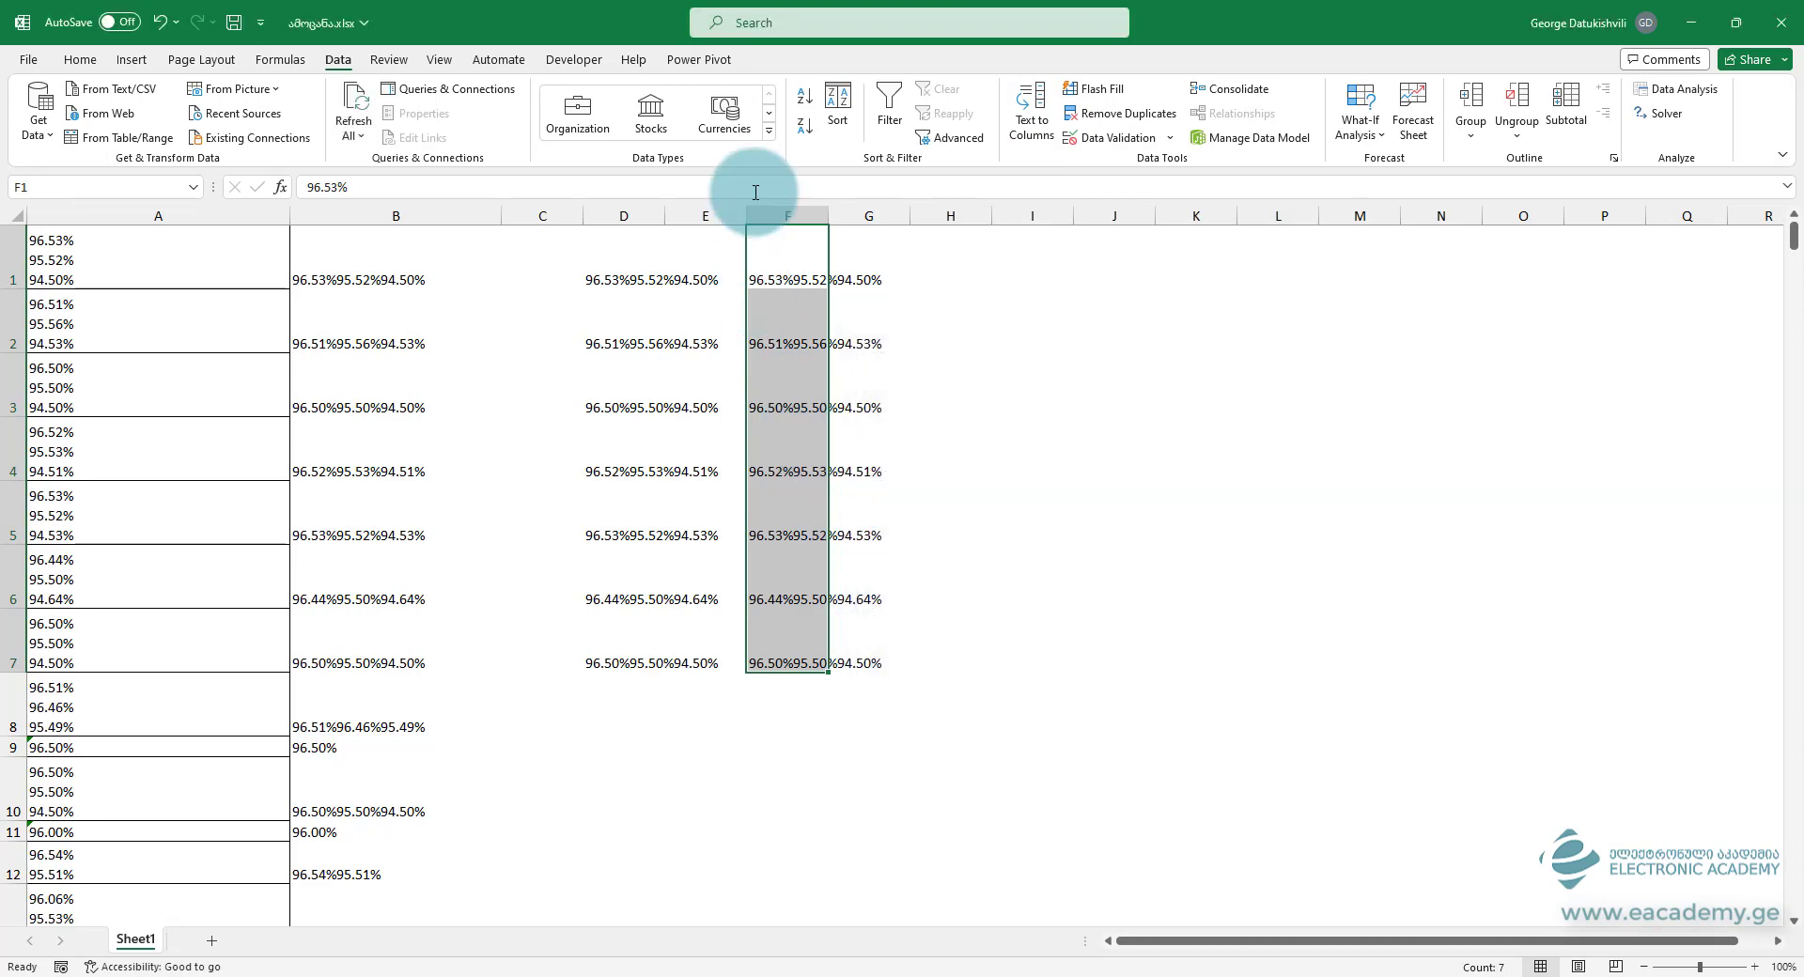
pyautogui.moveTo(767, 213); pyautogui.dragTo(609, 212)
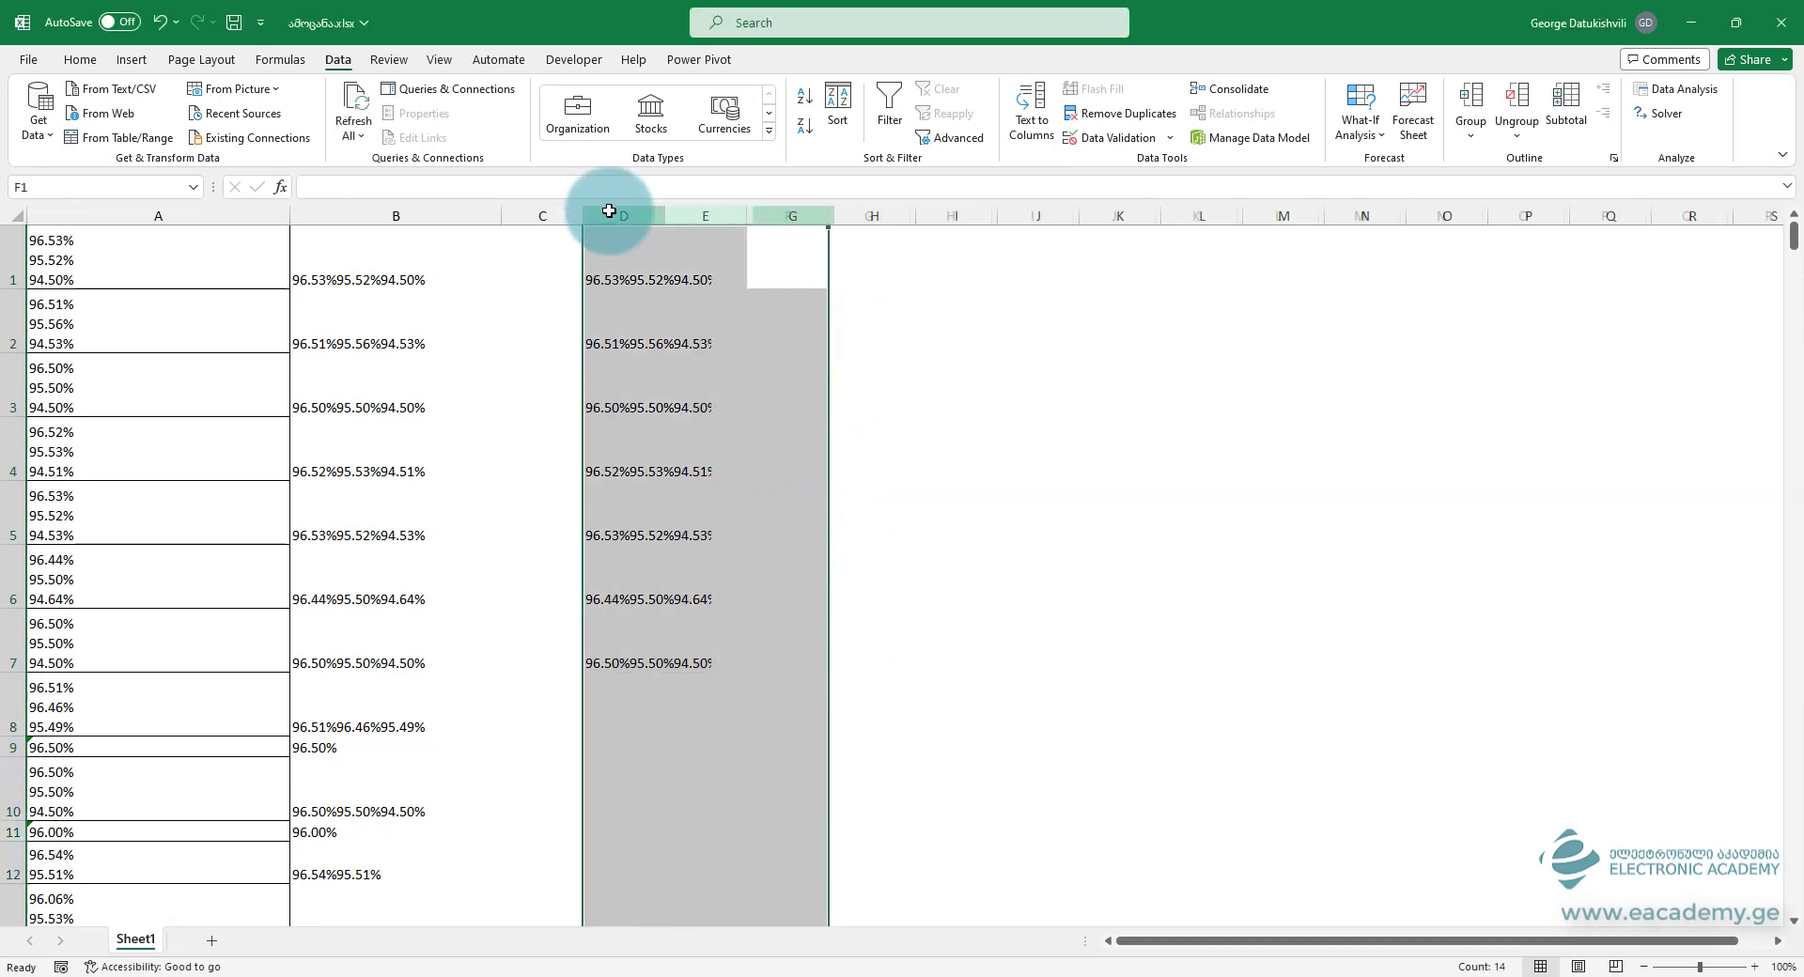
pyautogui.press('Delete')
# Step: Copy the CLEAN results of column B, paste them as values into column D, and autofit column D's width
pyautogui.click(380, 267)
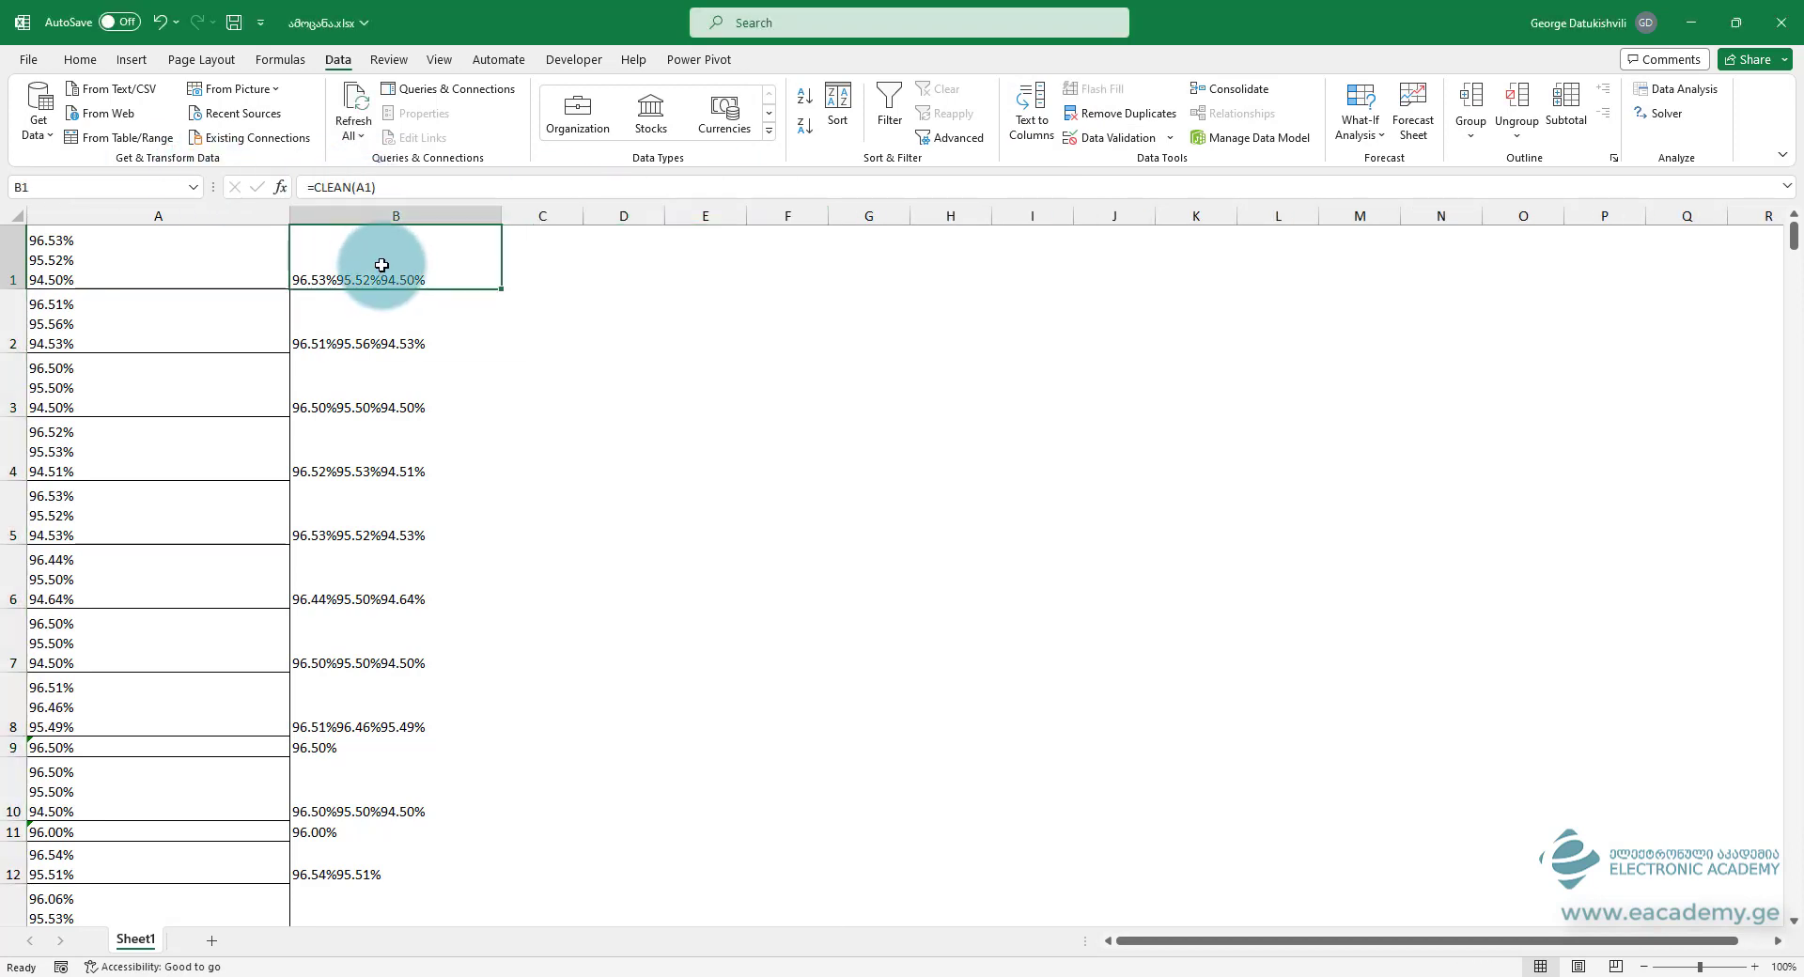
pyautogui.click(391, 216)
pyautogui.hotkey('ctrl', 'c')
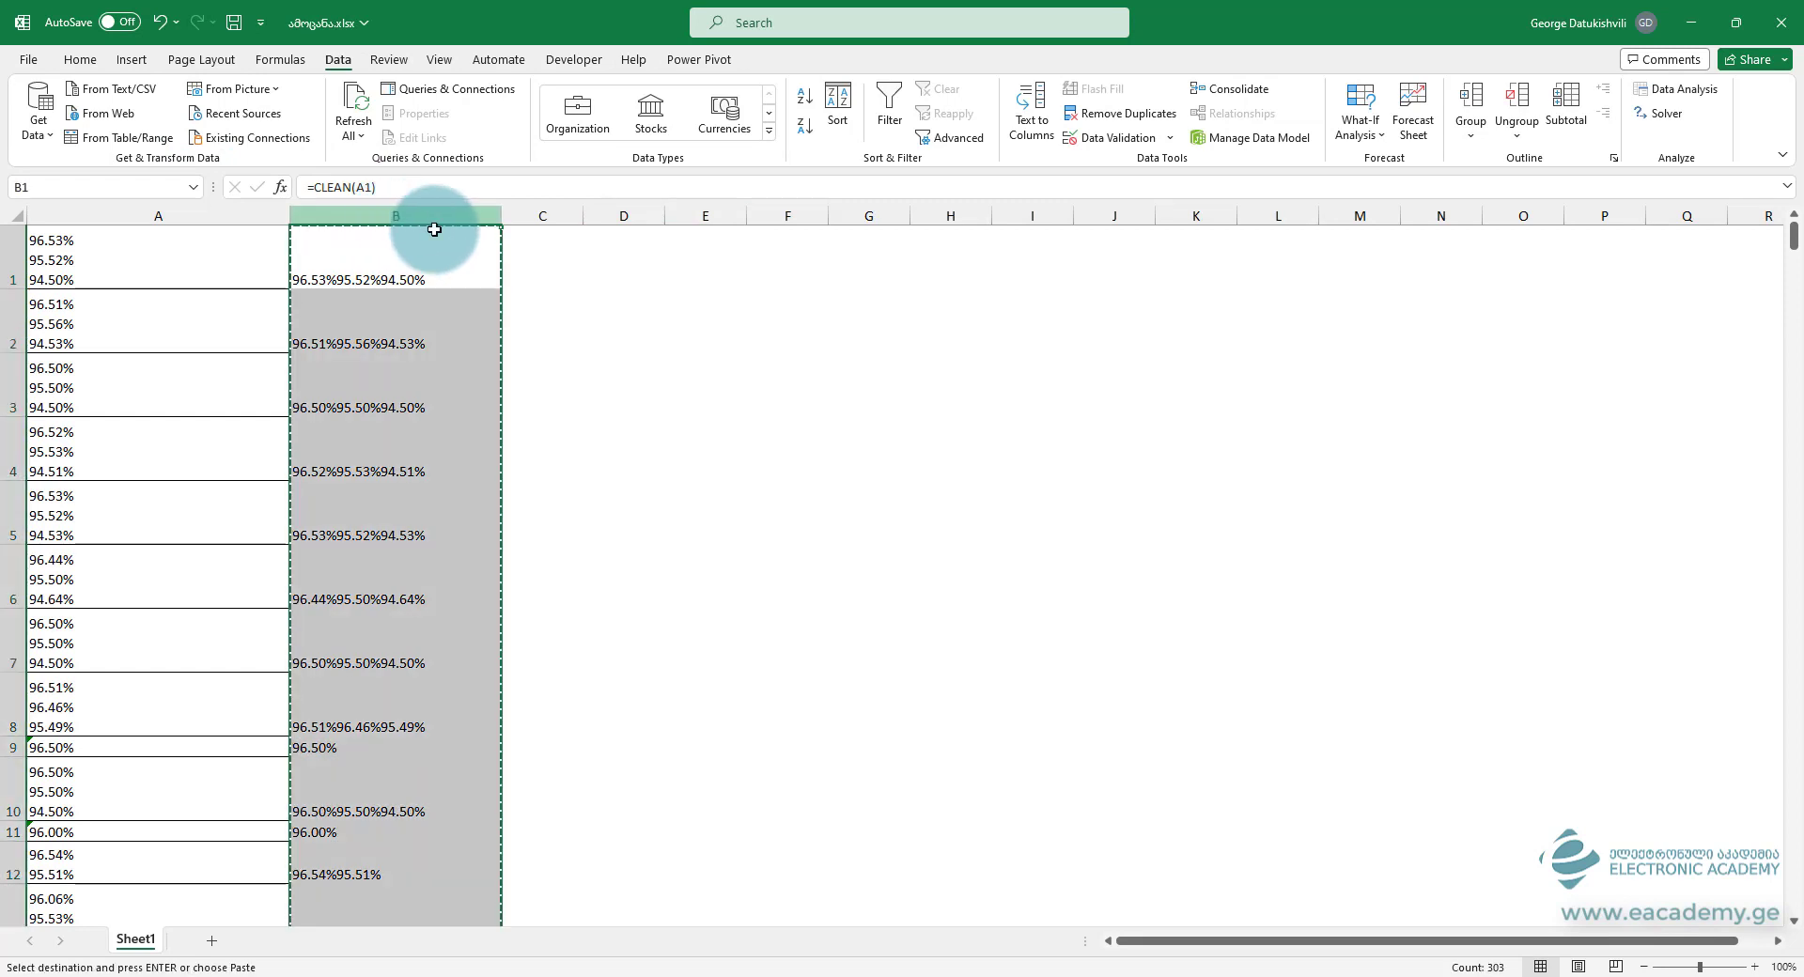
pyautogui.rightClick(626, 250)
pyautogui.click(704, 379)
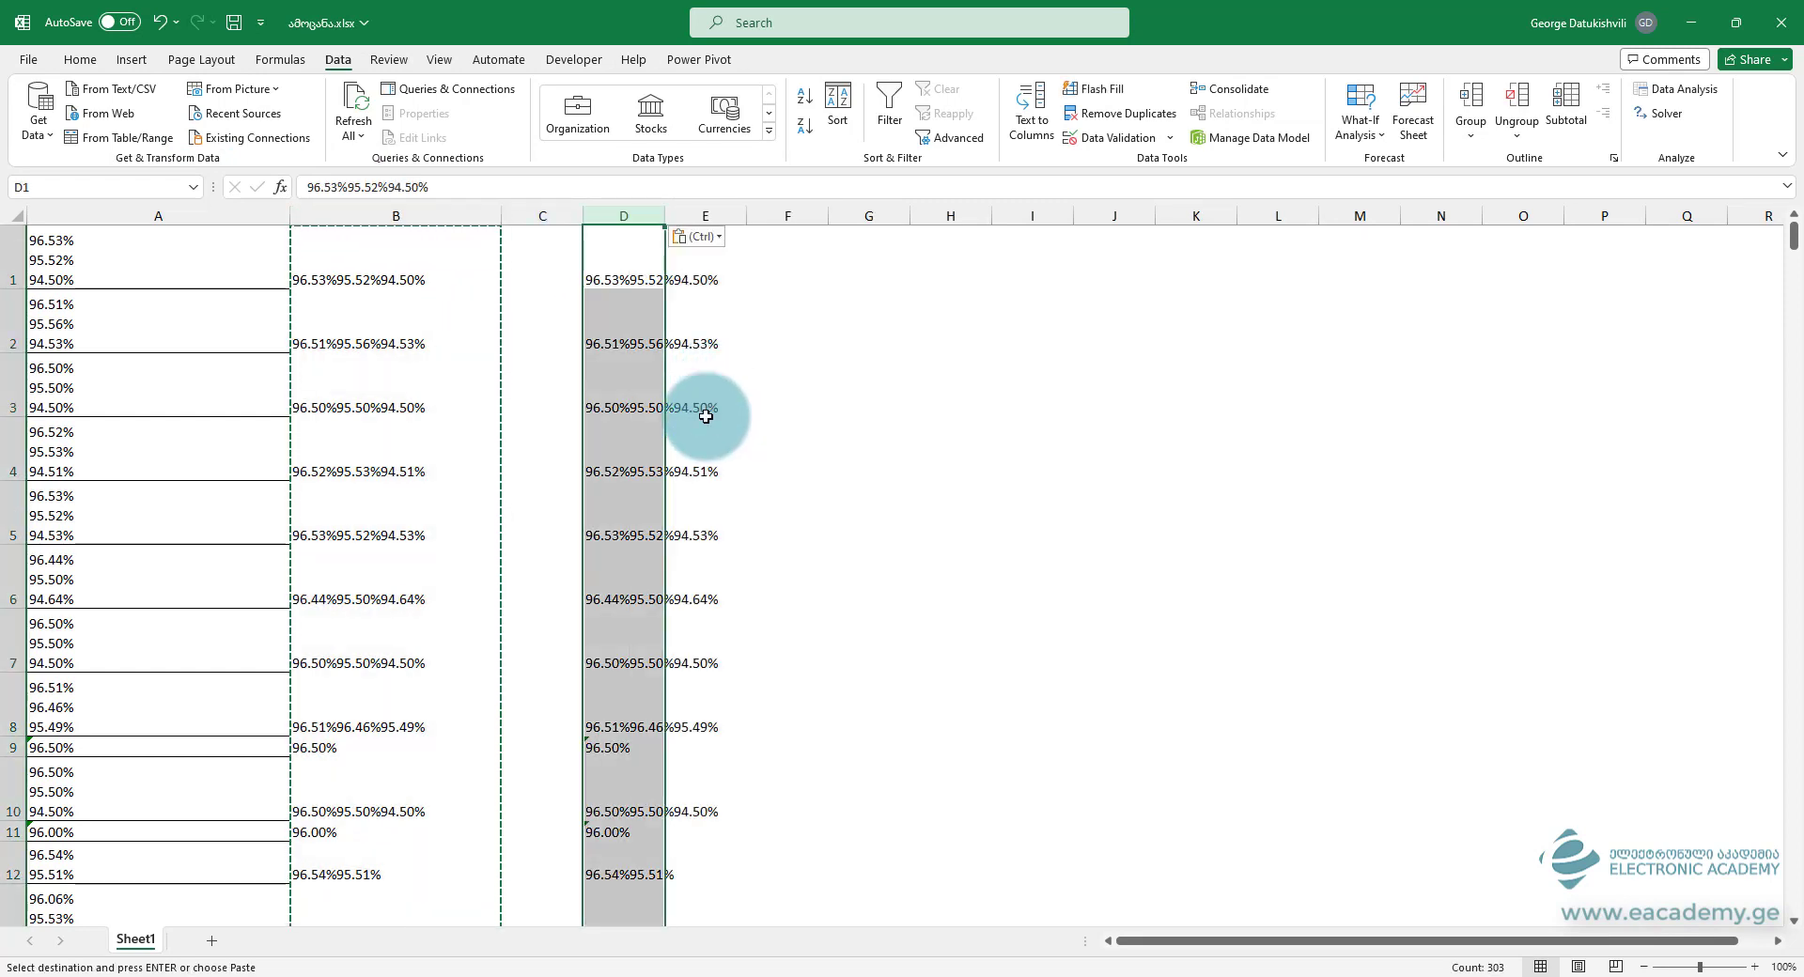
pyautogui.doubleClick(665, 215)
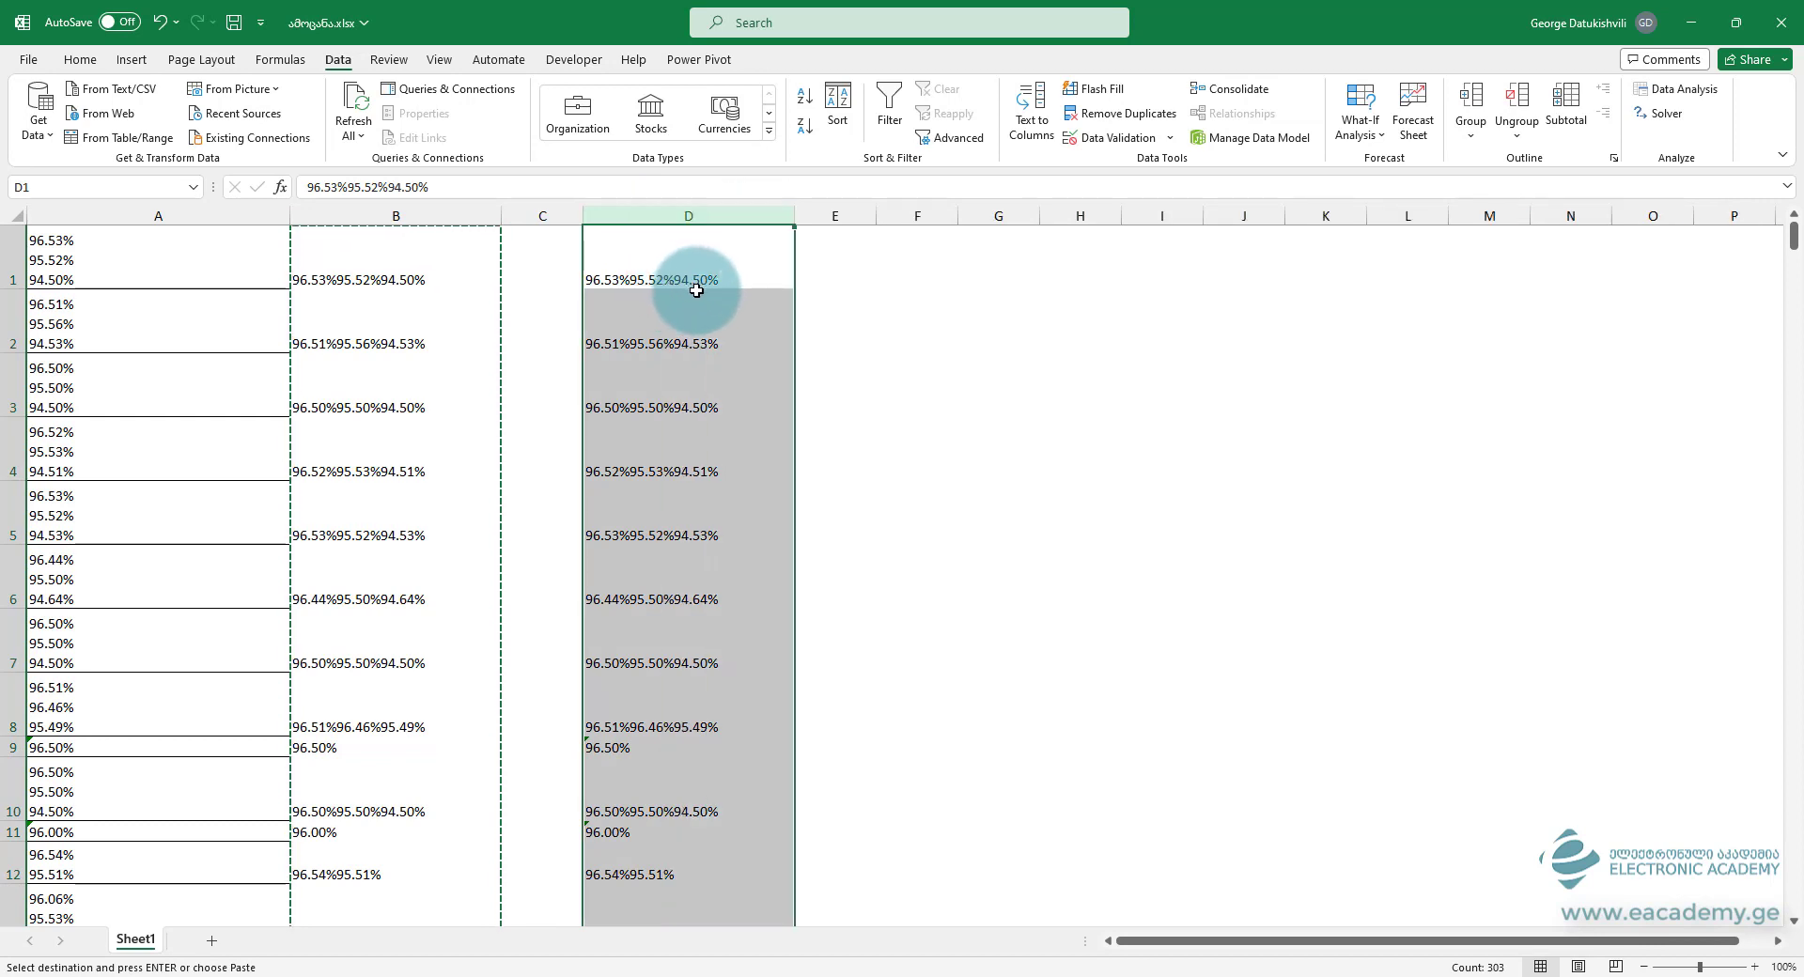
# Step: Try splitting column D in place with Text to Columns using the Tab and % delimiters, and undo the split
pyautogui.click(1038, 121)
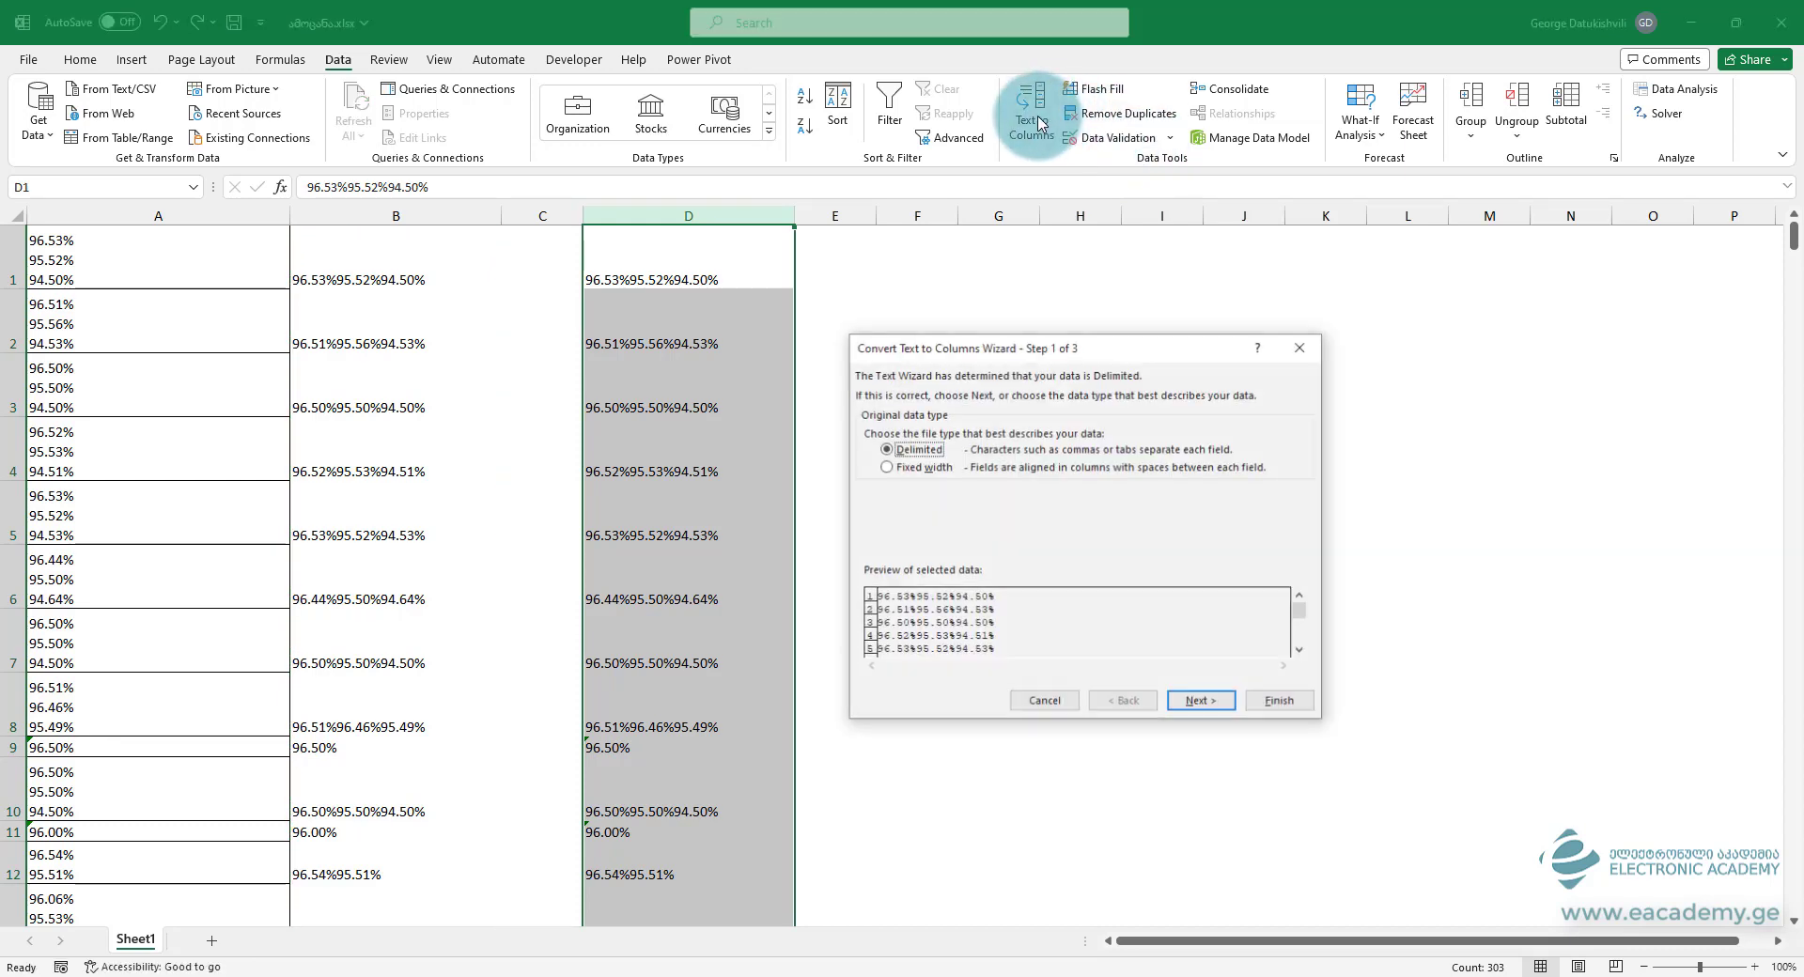
pyautogui.click(1202, 702)
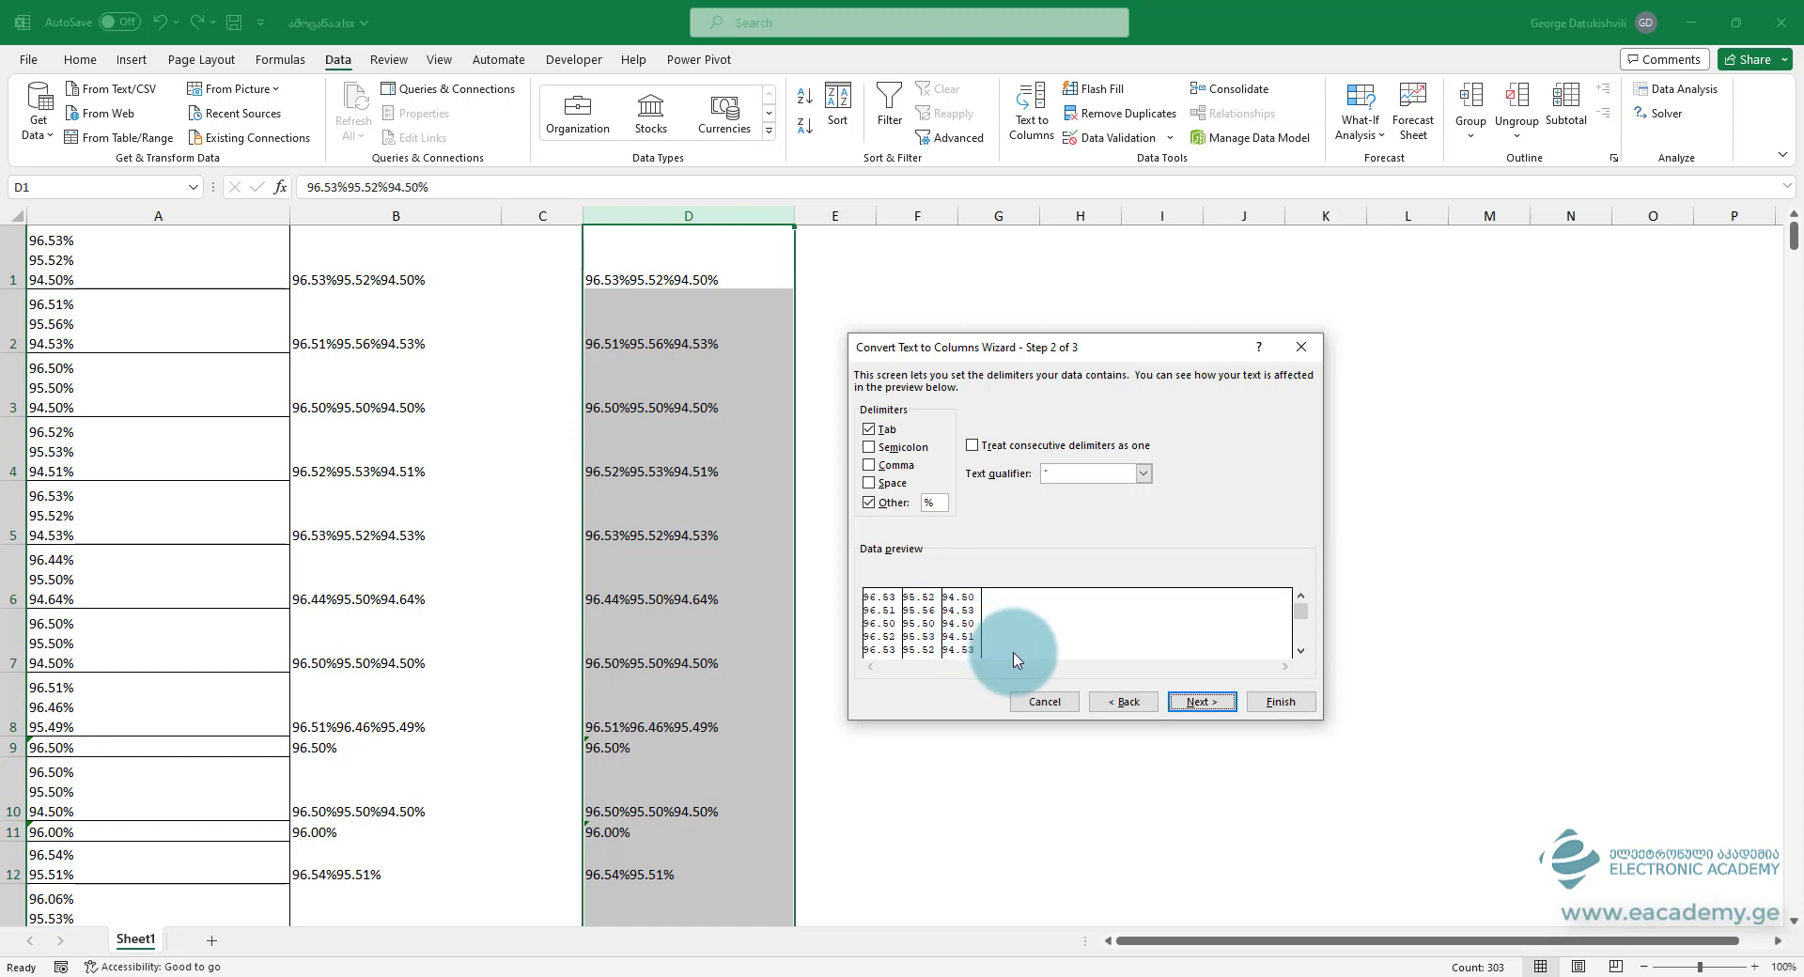
pyautogui.click(1280, 702)
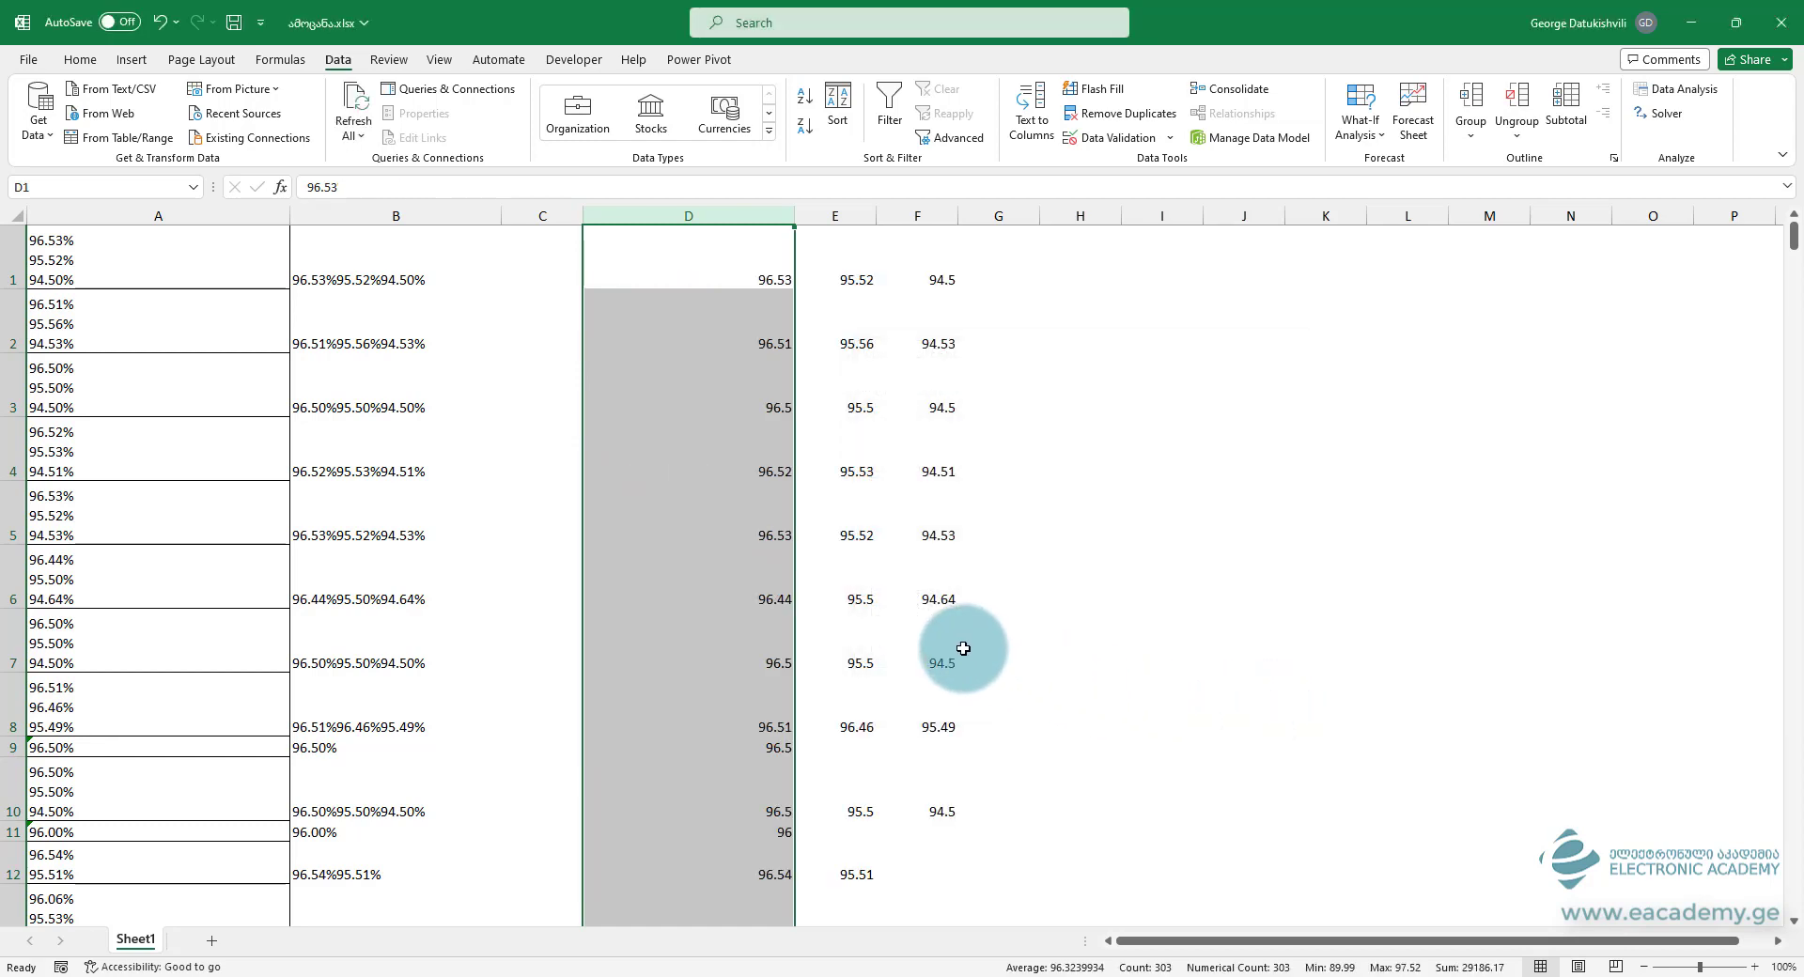
pyautogui.hotkey('ctrl', 'z')
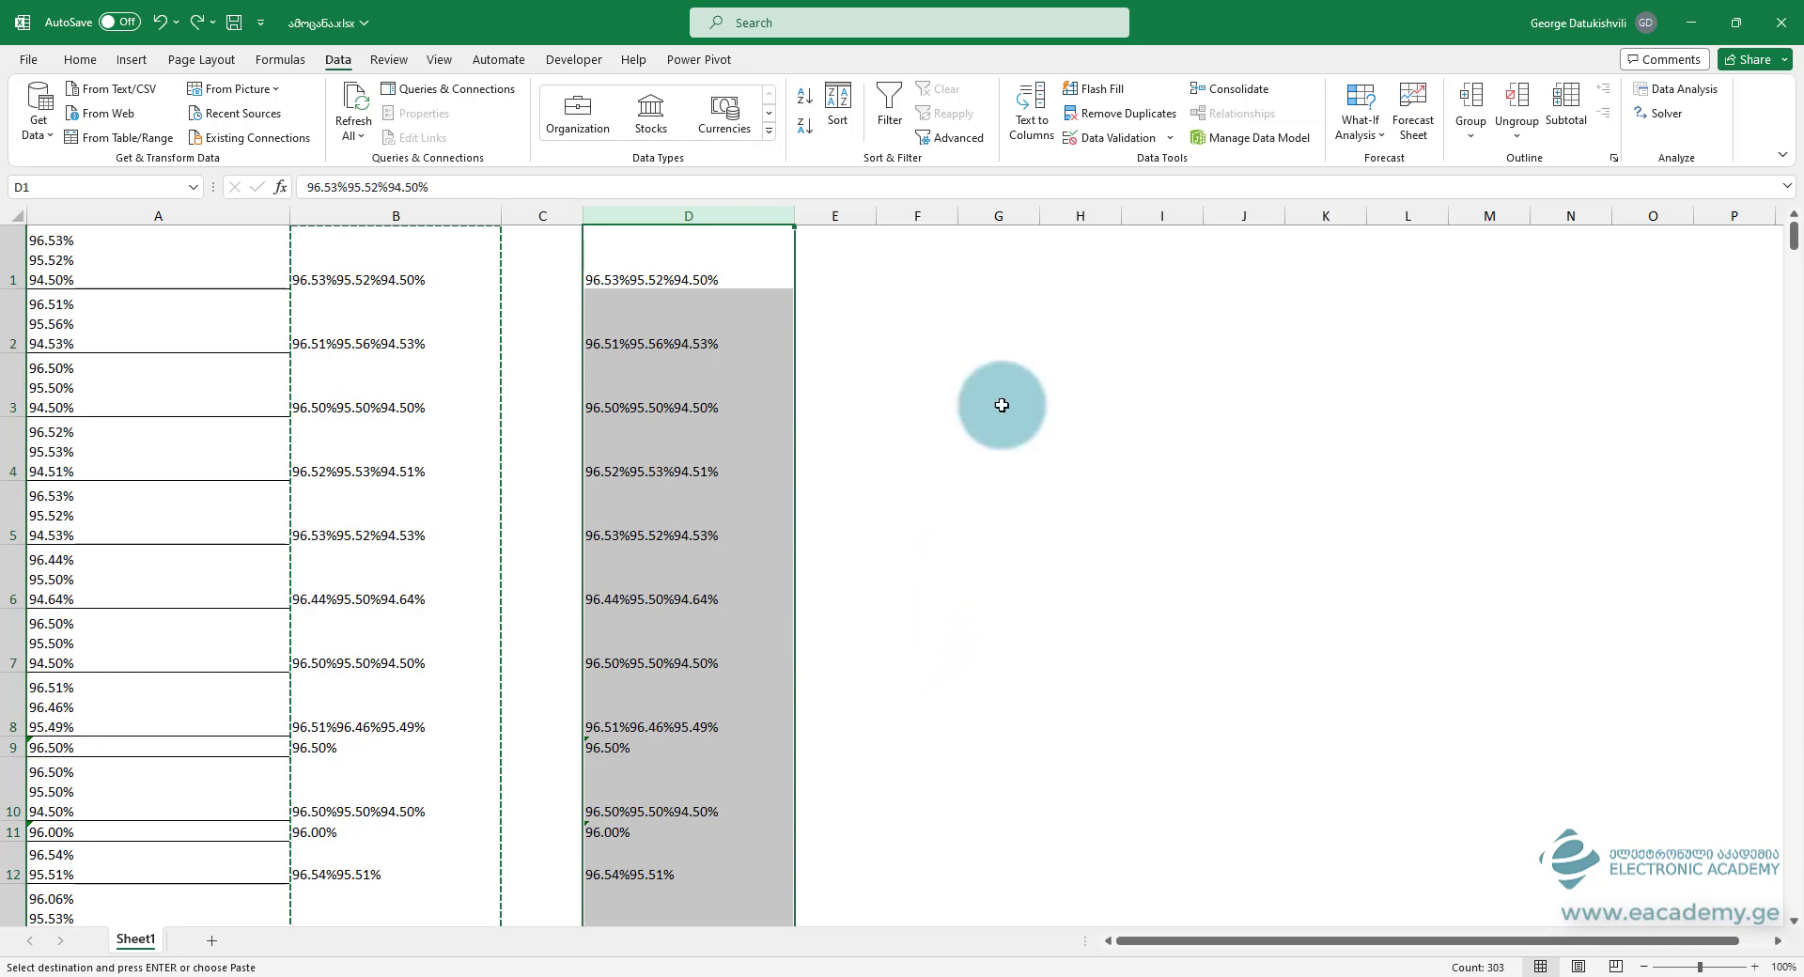
# Step: Split column D with Text to Columns using the Tab and % delimiters, with cell F1 as the destination
pyautogui.click(1035, 139)
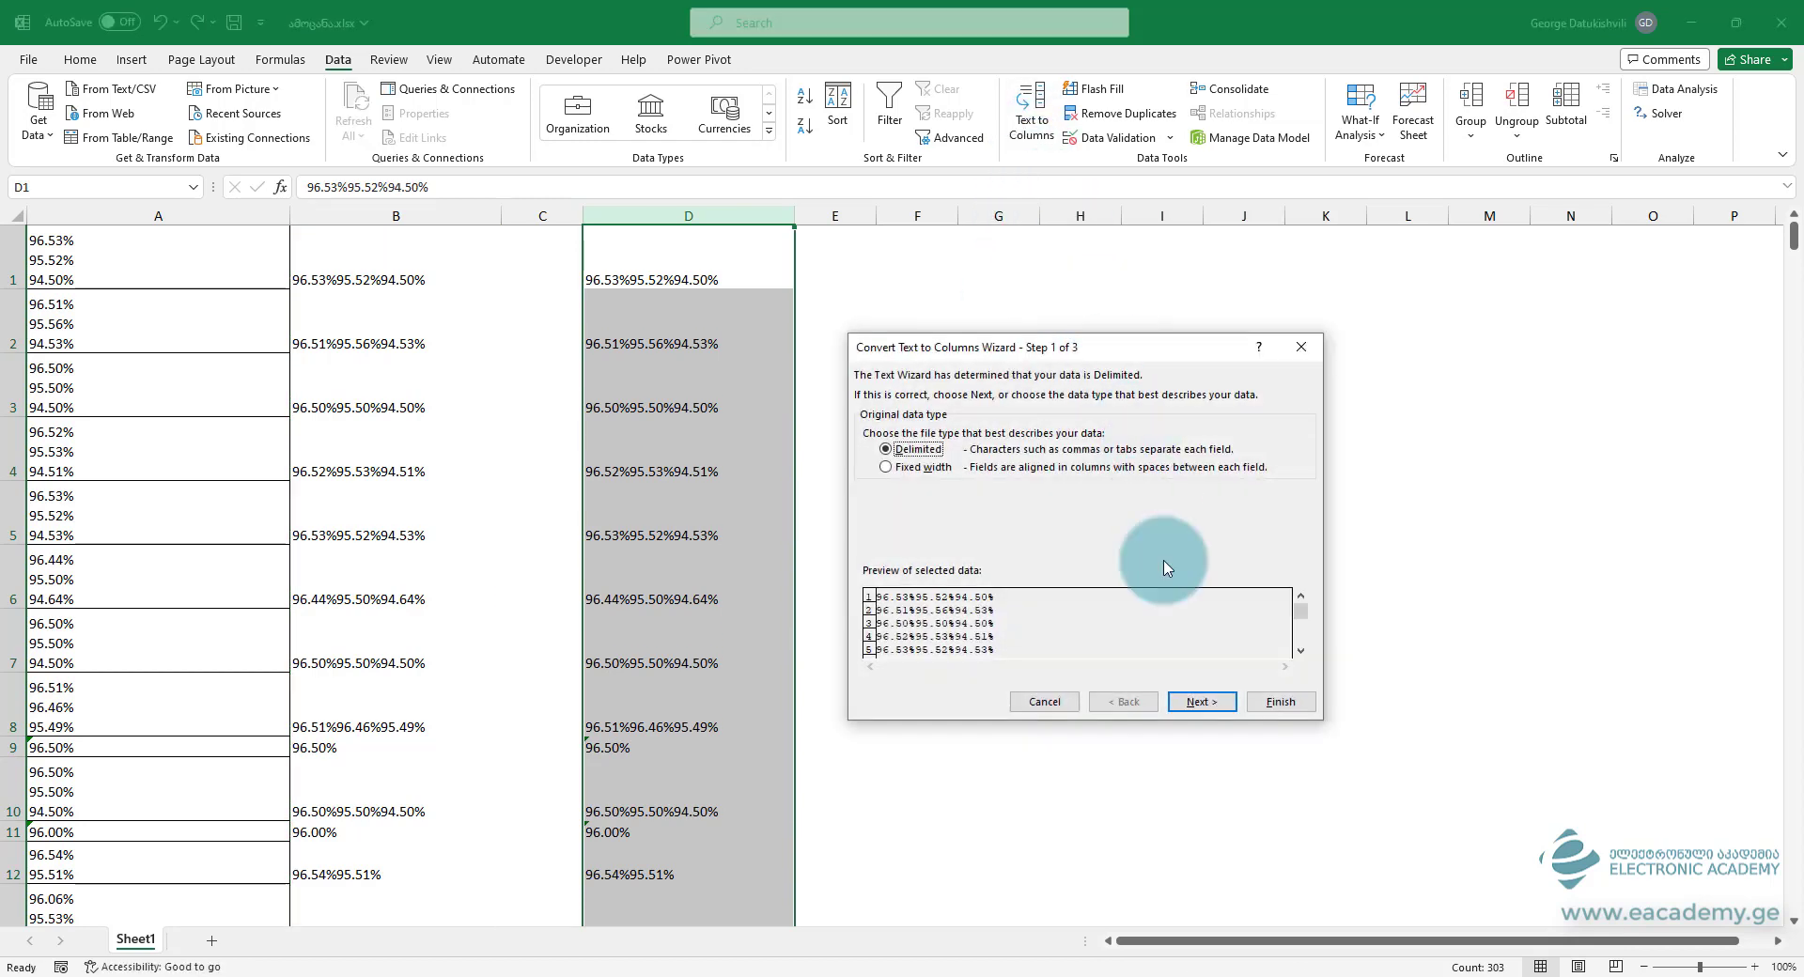
pyautogui.click(1199, 703)
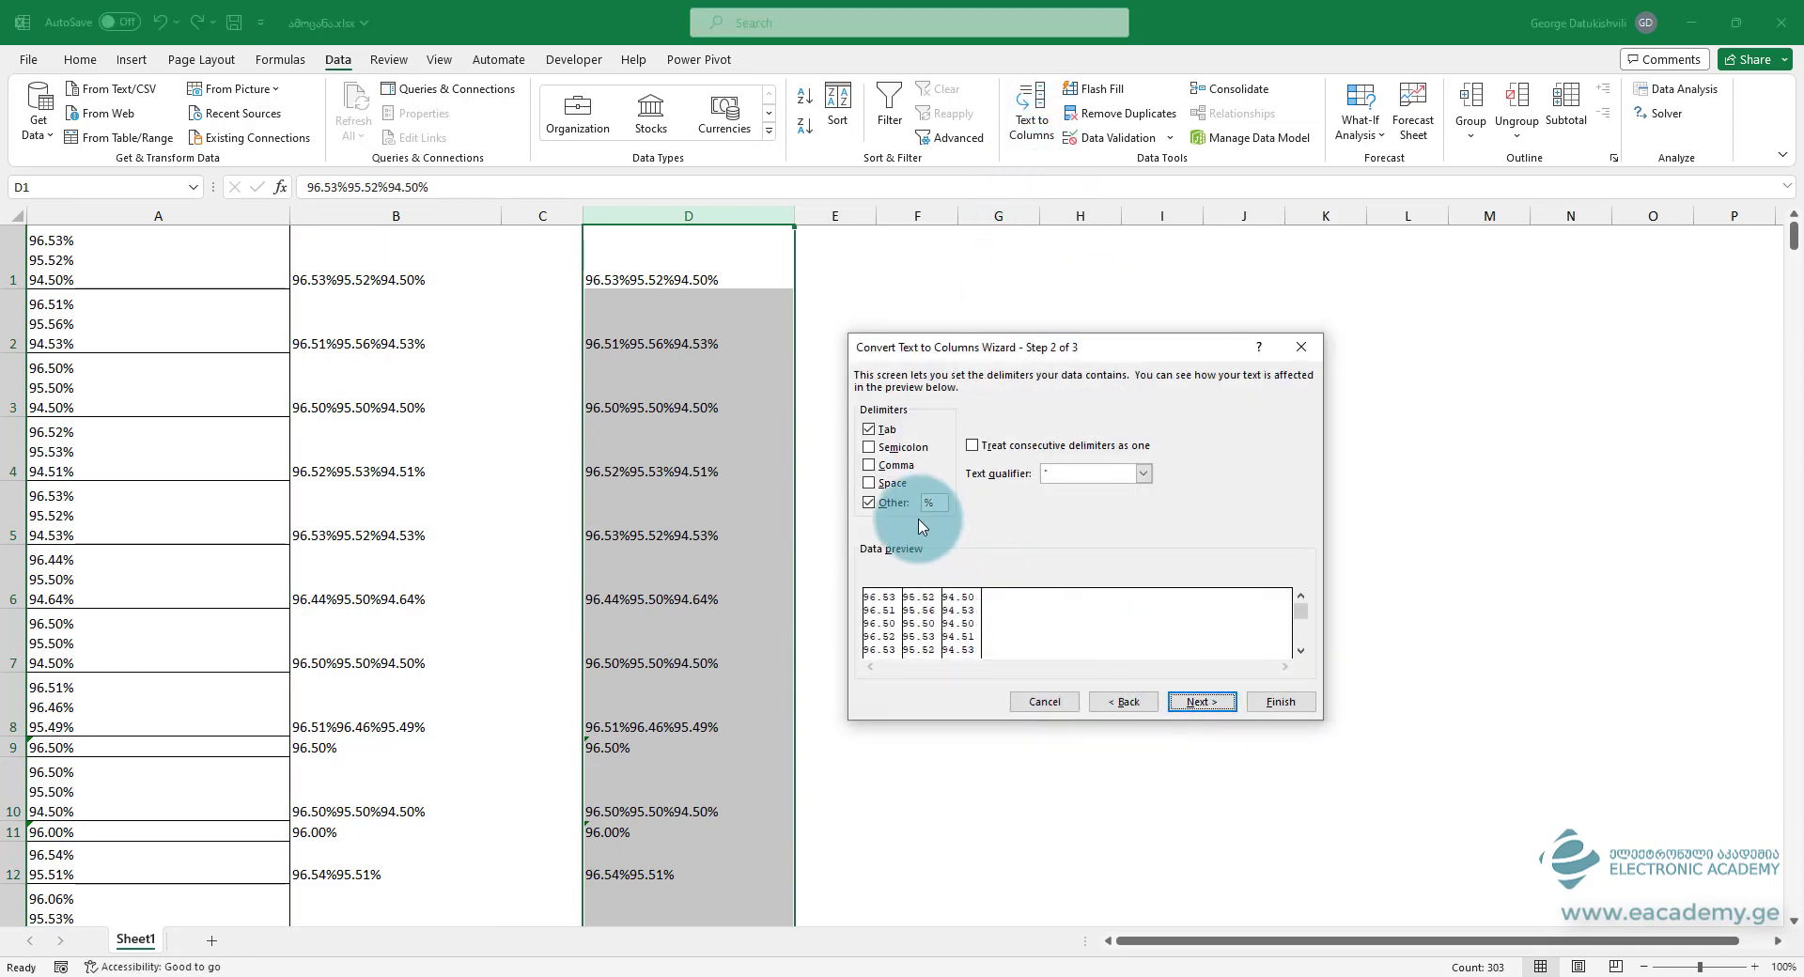
pyautogui.click(1201, 712)
pyautogui.click(965, 504)
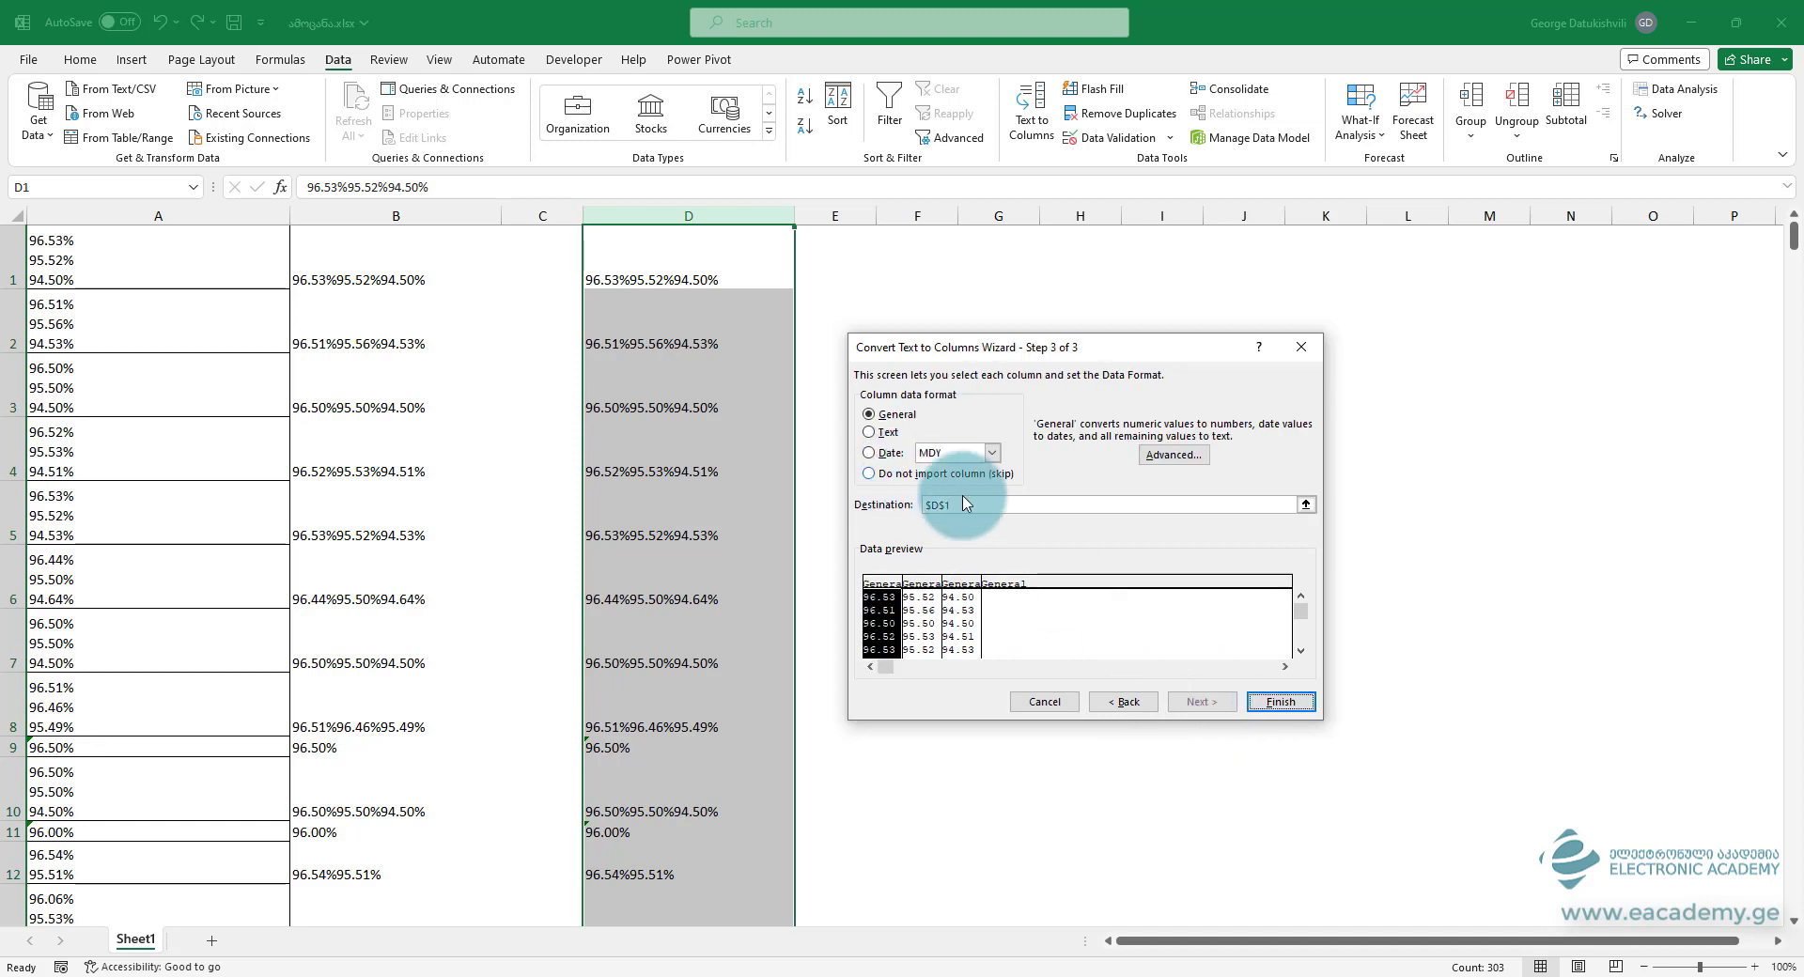
pyautogui.press('BackSpace')
pyautogui.press('BackSpace')
pyautogui.press('BackSpace')
pyautogui.press('BackSpace')
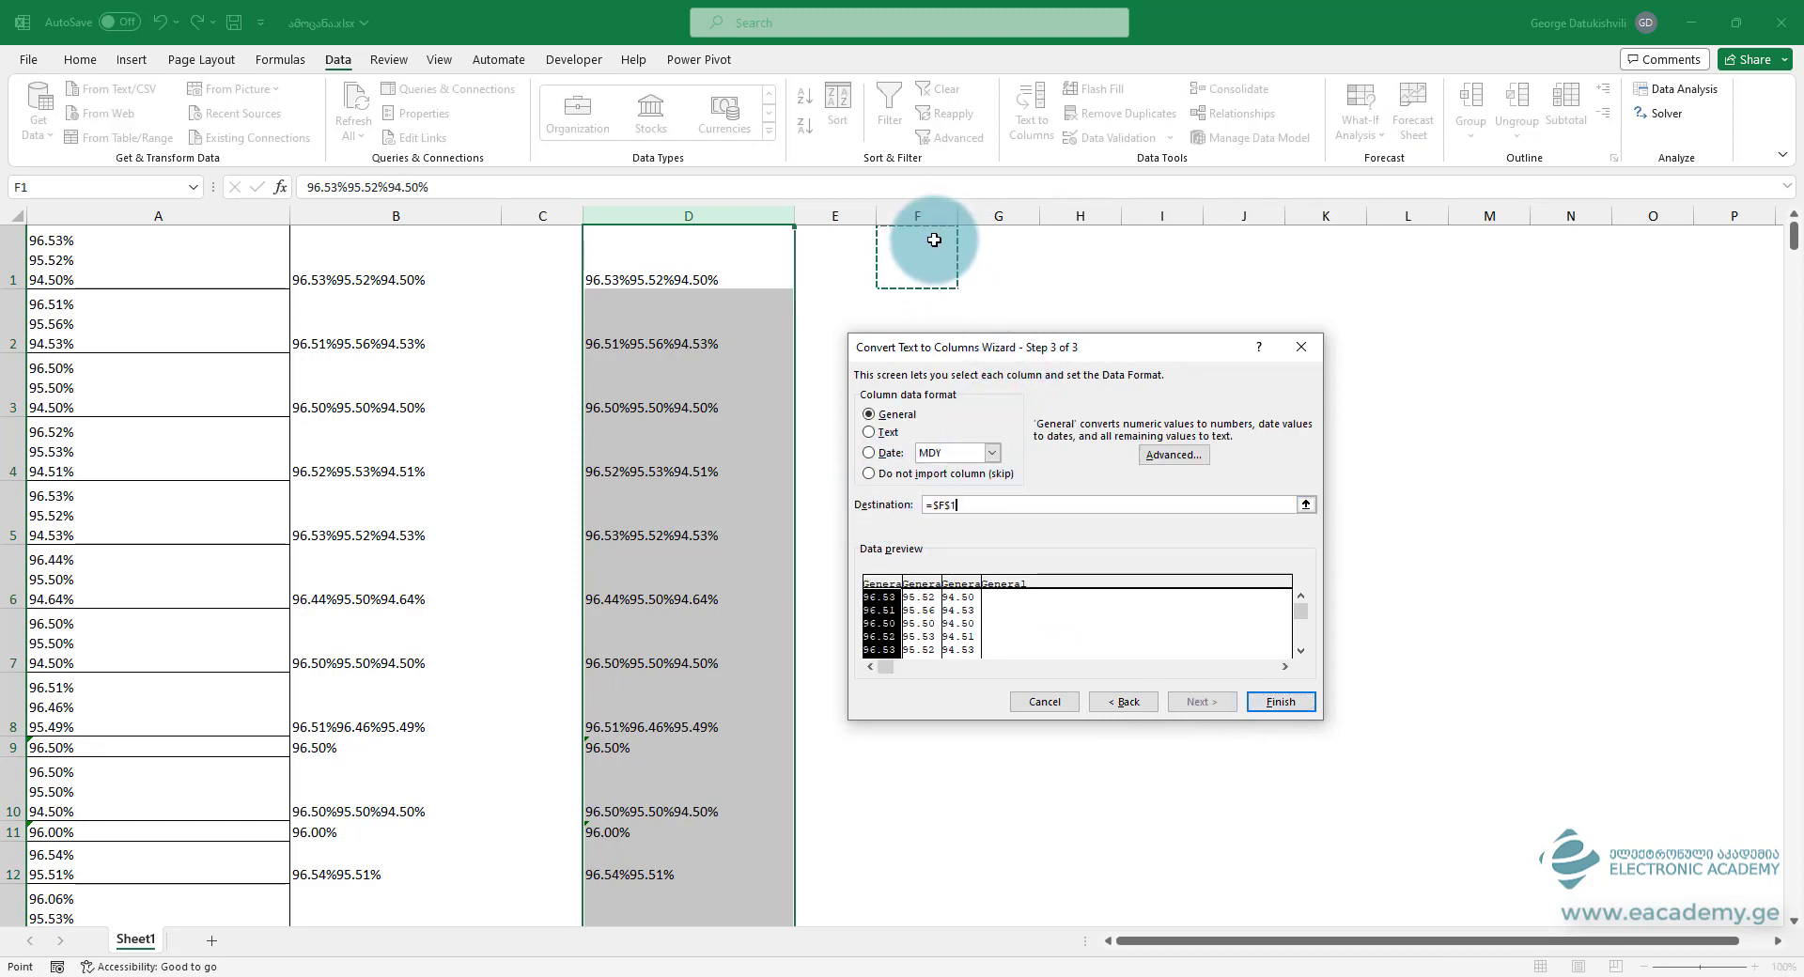
pyautogui.click(1281, 702)
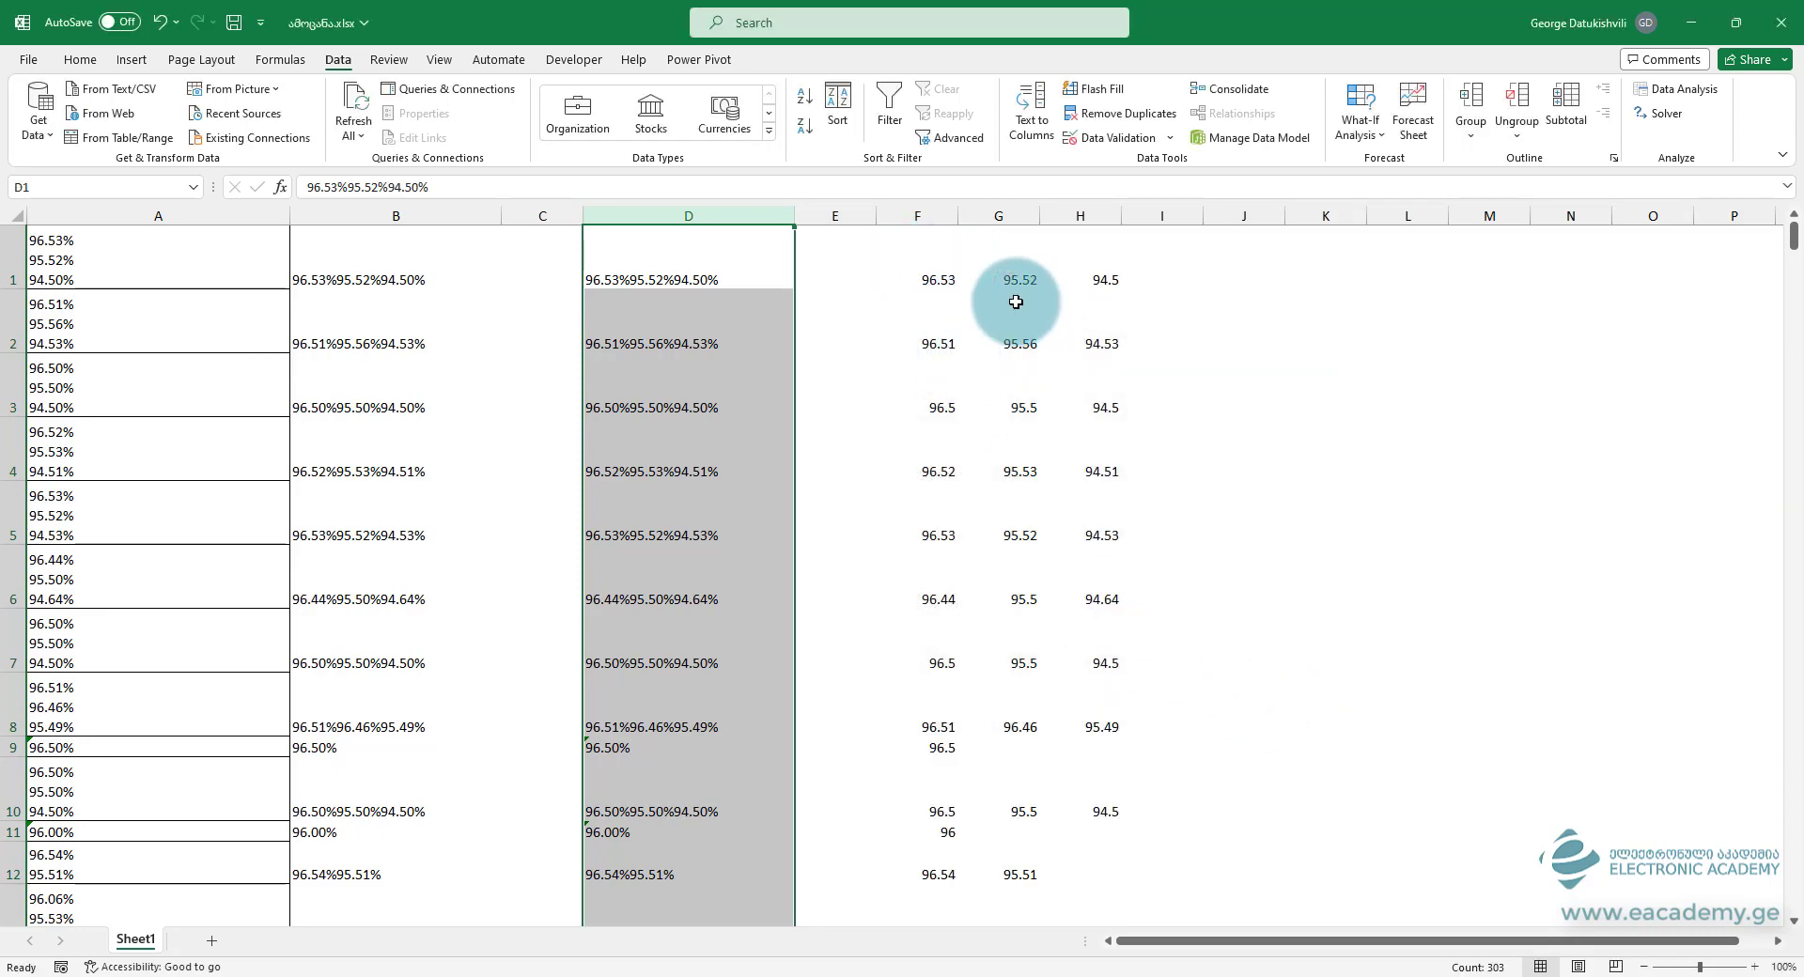
# Step: Examine the split values from column F onward against the original entries, including rows with fewer or more values
pyautogui.moveTo(937, 279); pyautogui.dragTo(1091, 281)
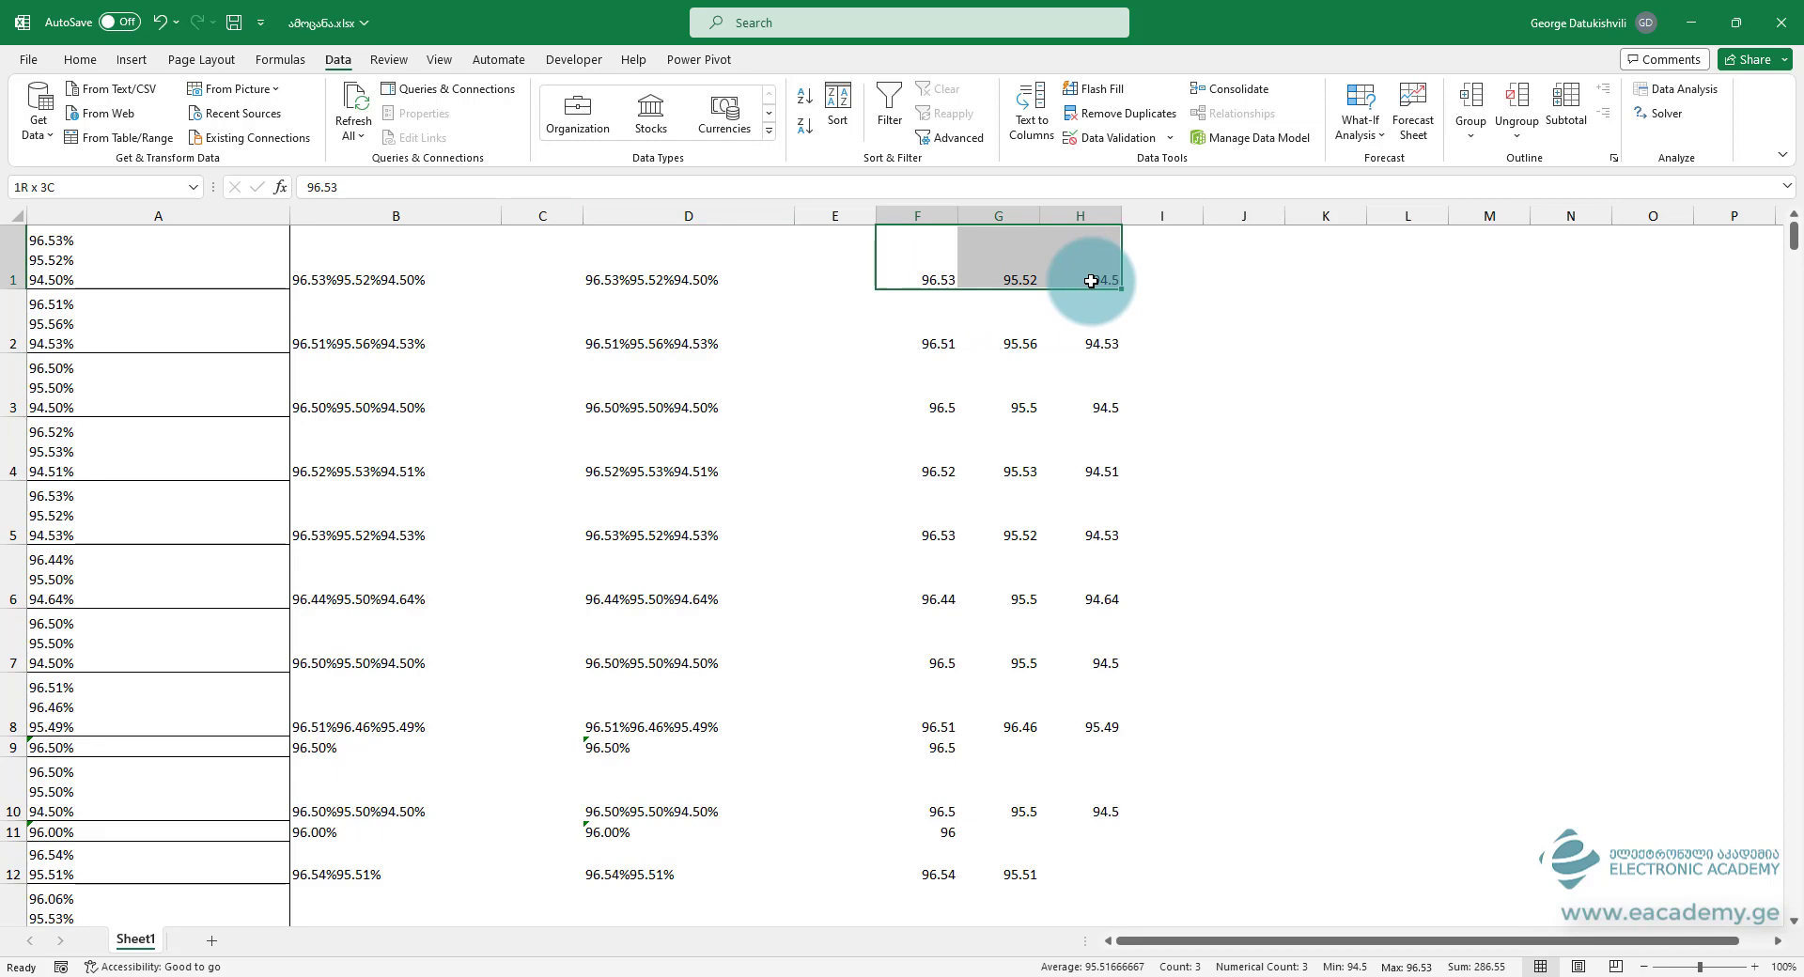
pyautogui.moveTo(938, 746); pyautogui.dragTo(1101, 746)
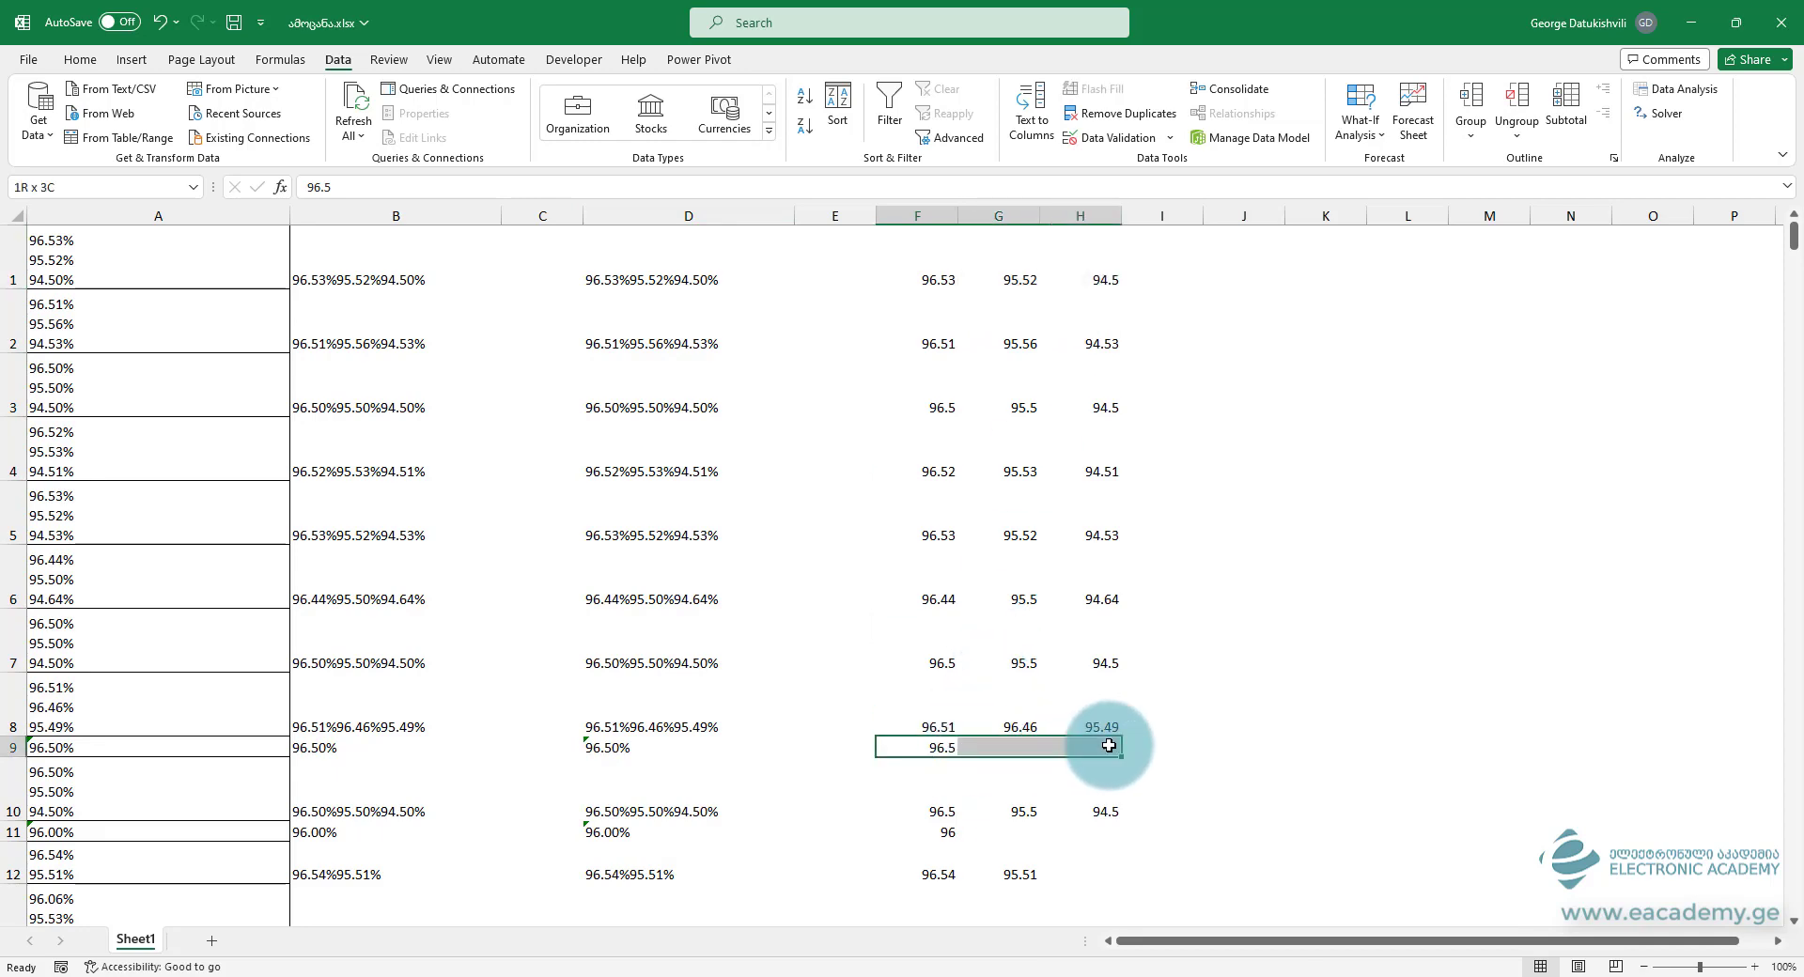
pyautogui.moveTo(938, 874); pyautogui.dragTo(1020, 874)
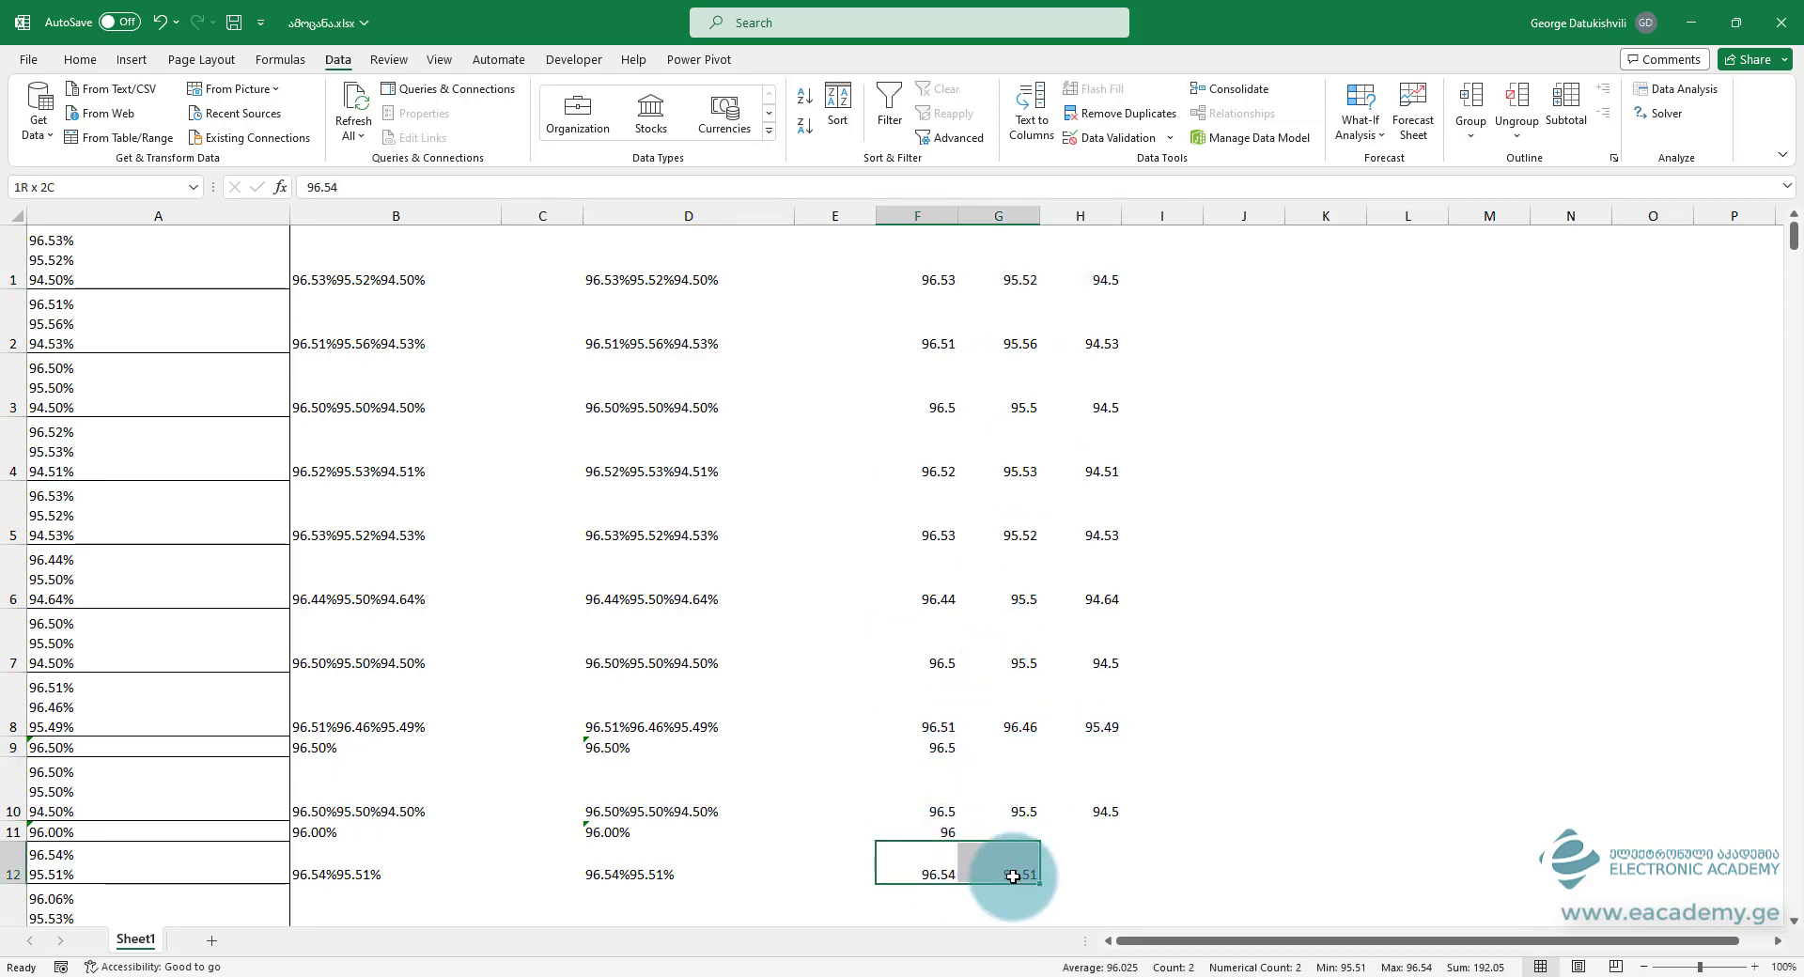
pyautogui.scroll(-3, 1182, 750)
pyautogui.scroll(-19, 1182, 749)
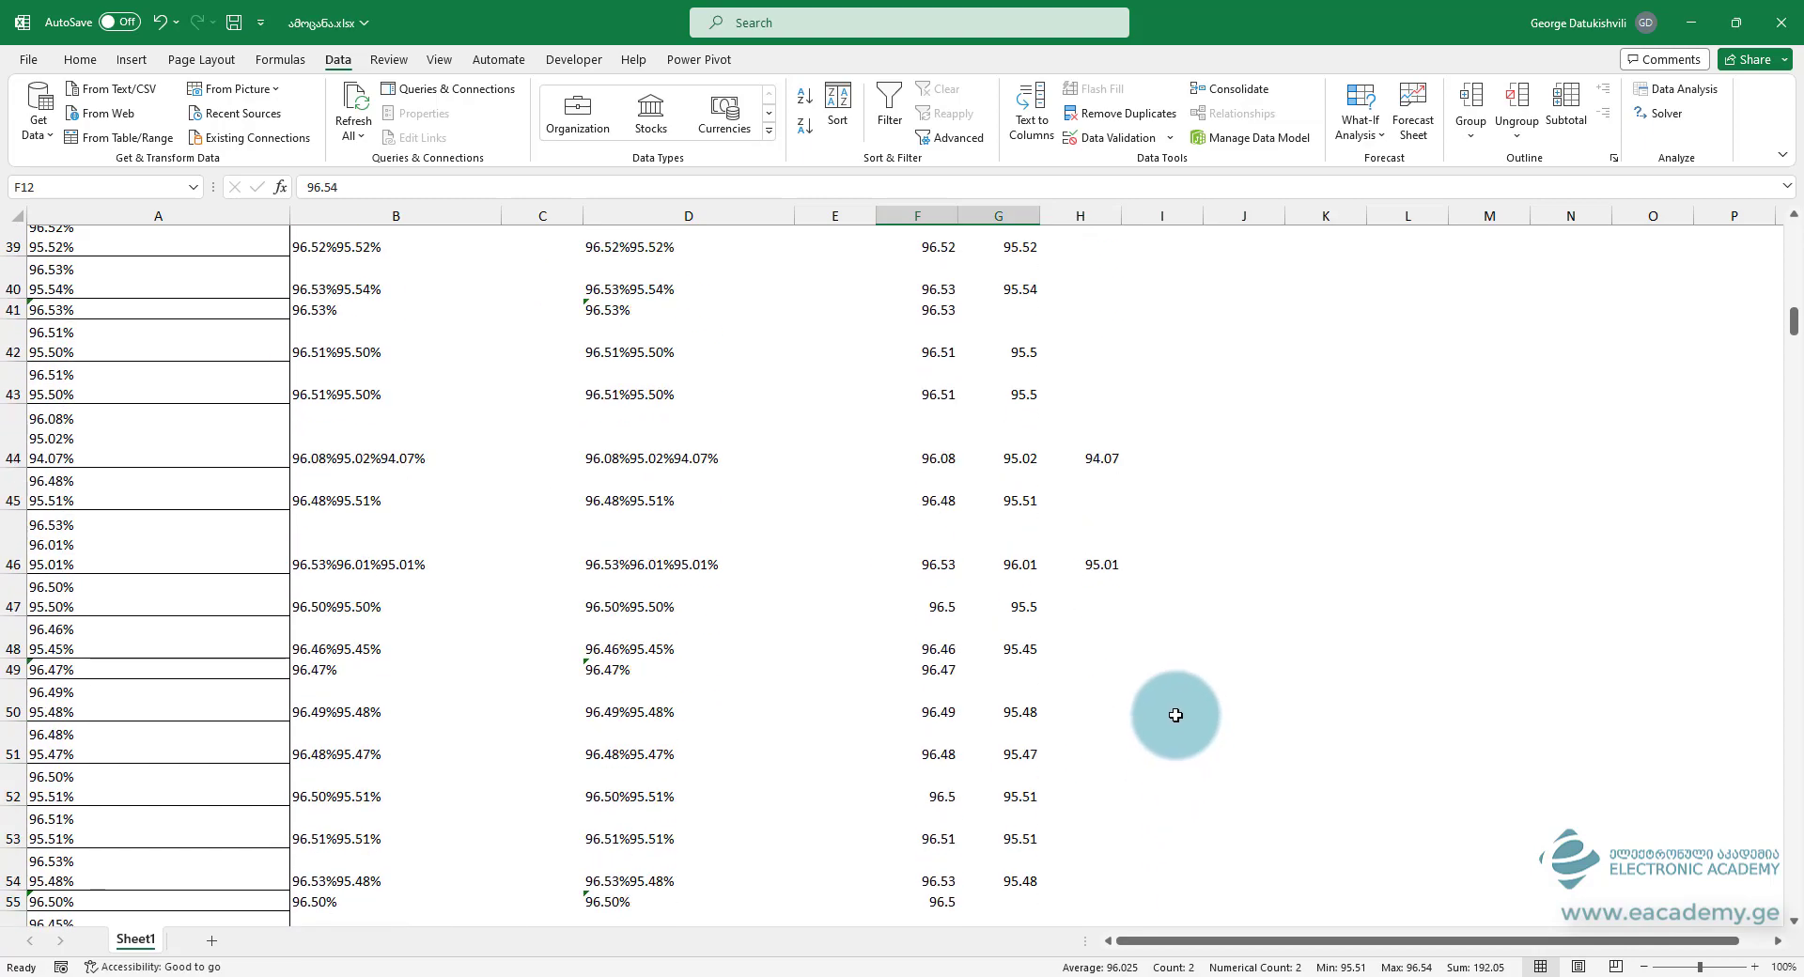
pyautogui.scroll(-1, 1175, 658)
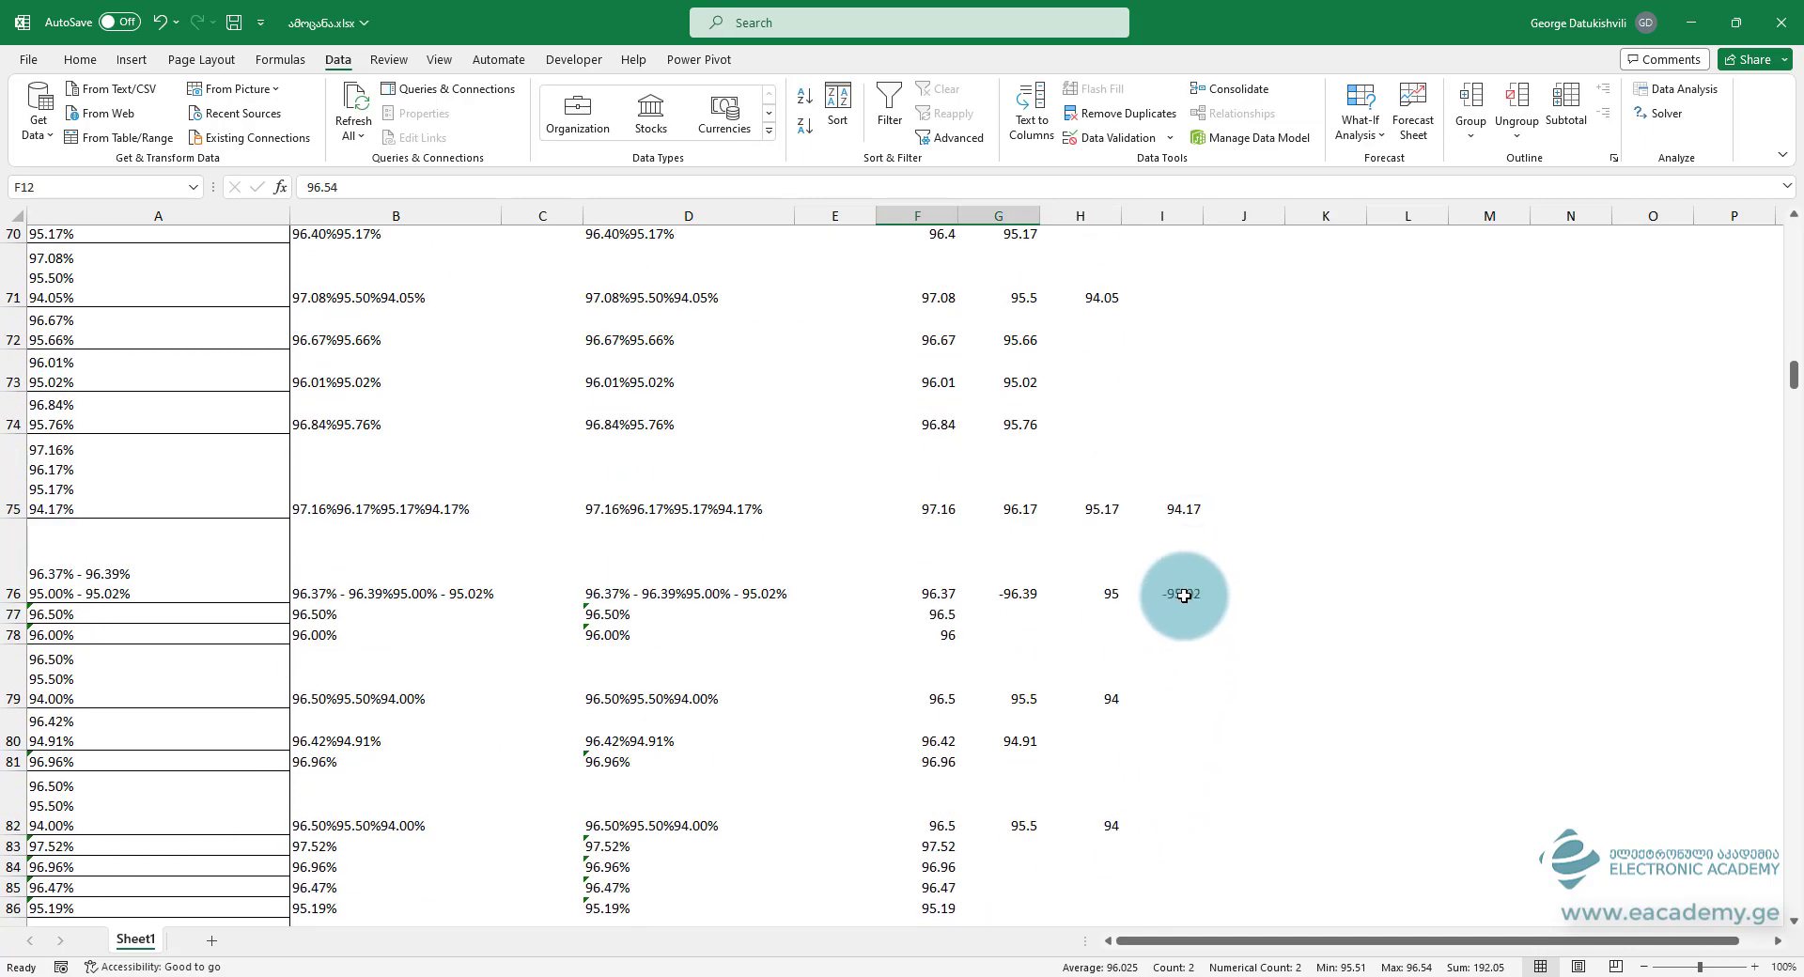
pyautogui.scroll(8, 1172, 612)
pyautogui.scroll(15, 1166, 609)
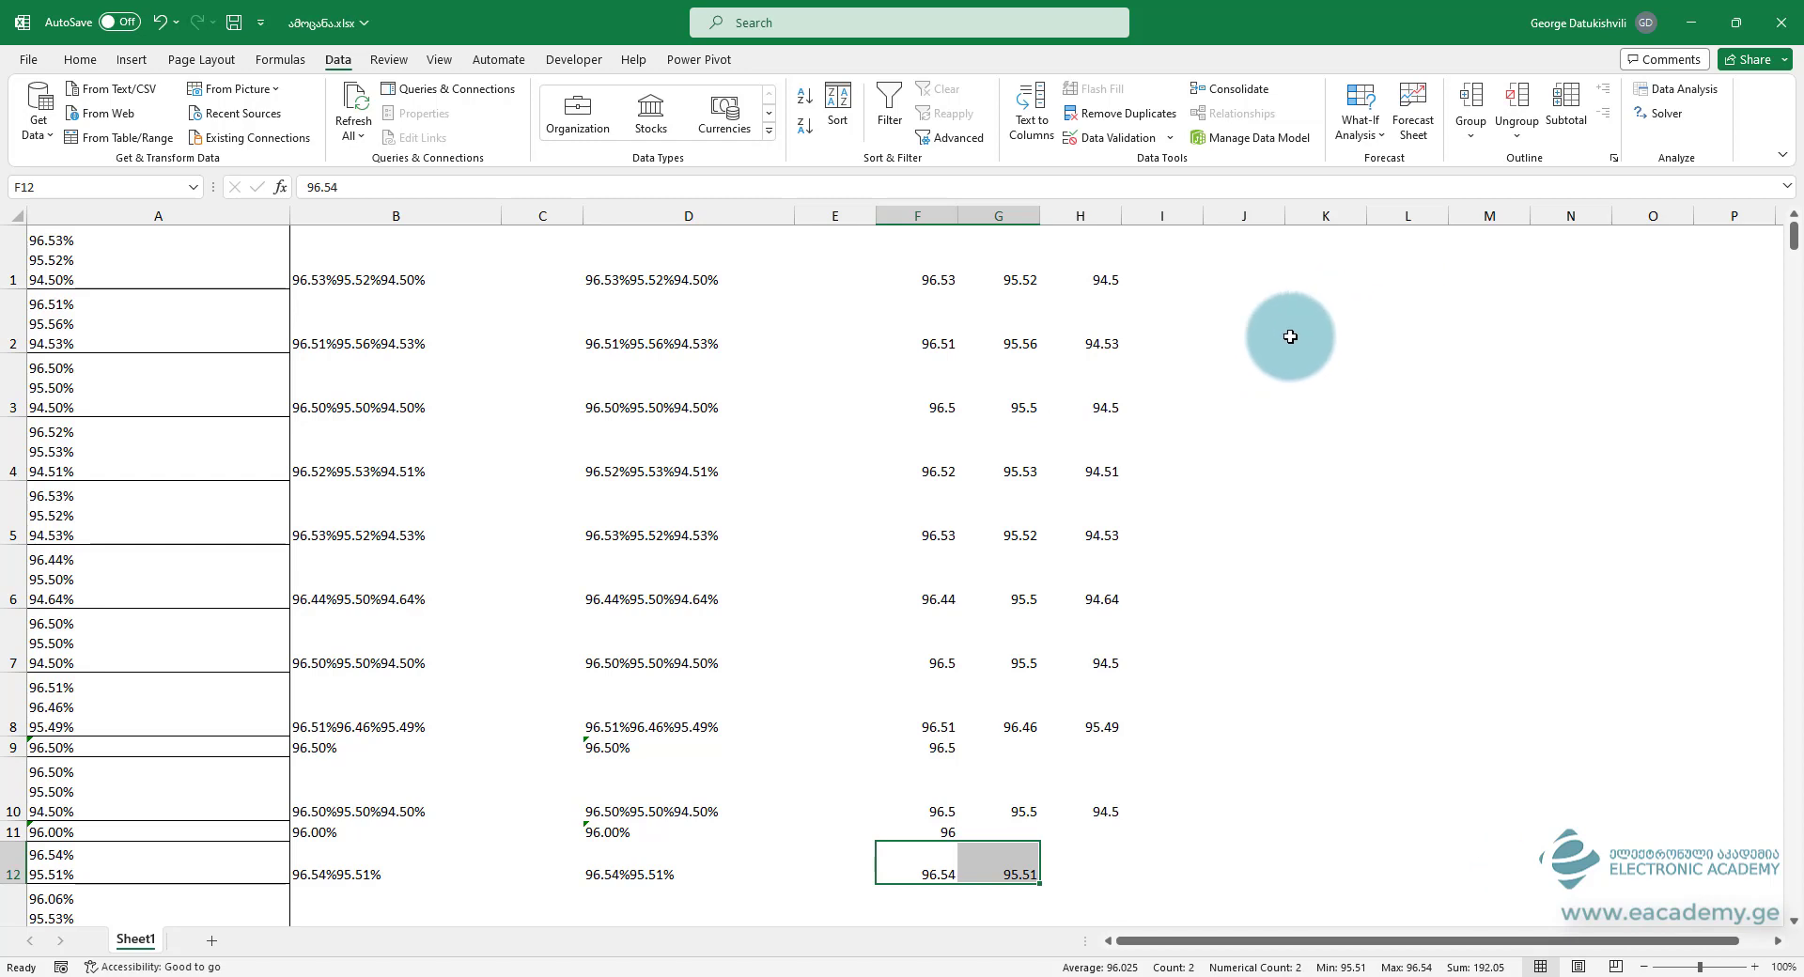
# Step: Try applying the percentage number format to columns F through H, and undo the formatting
pyautogui.click(931, 216)
pyautogui.moveTo(931, 216); pyautogui.dragTo(1079, 218)
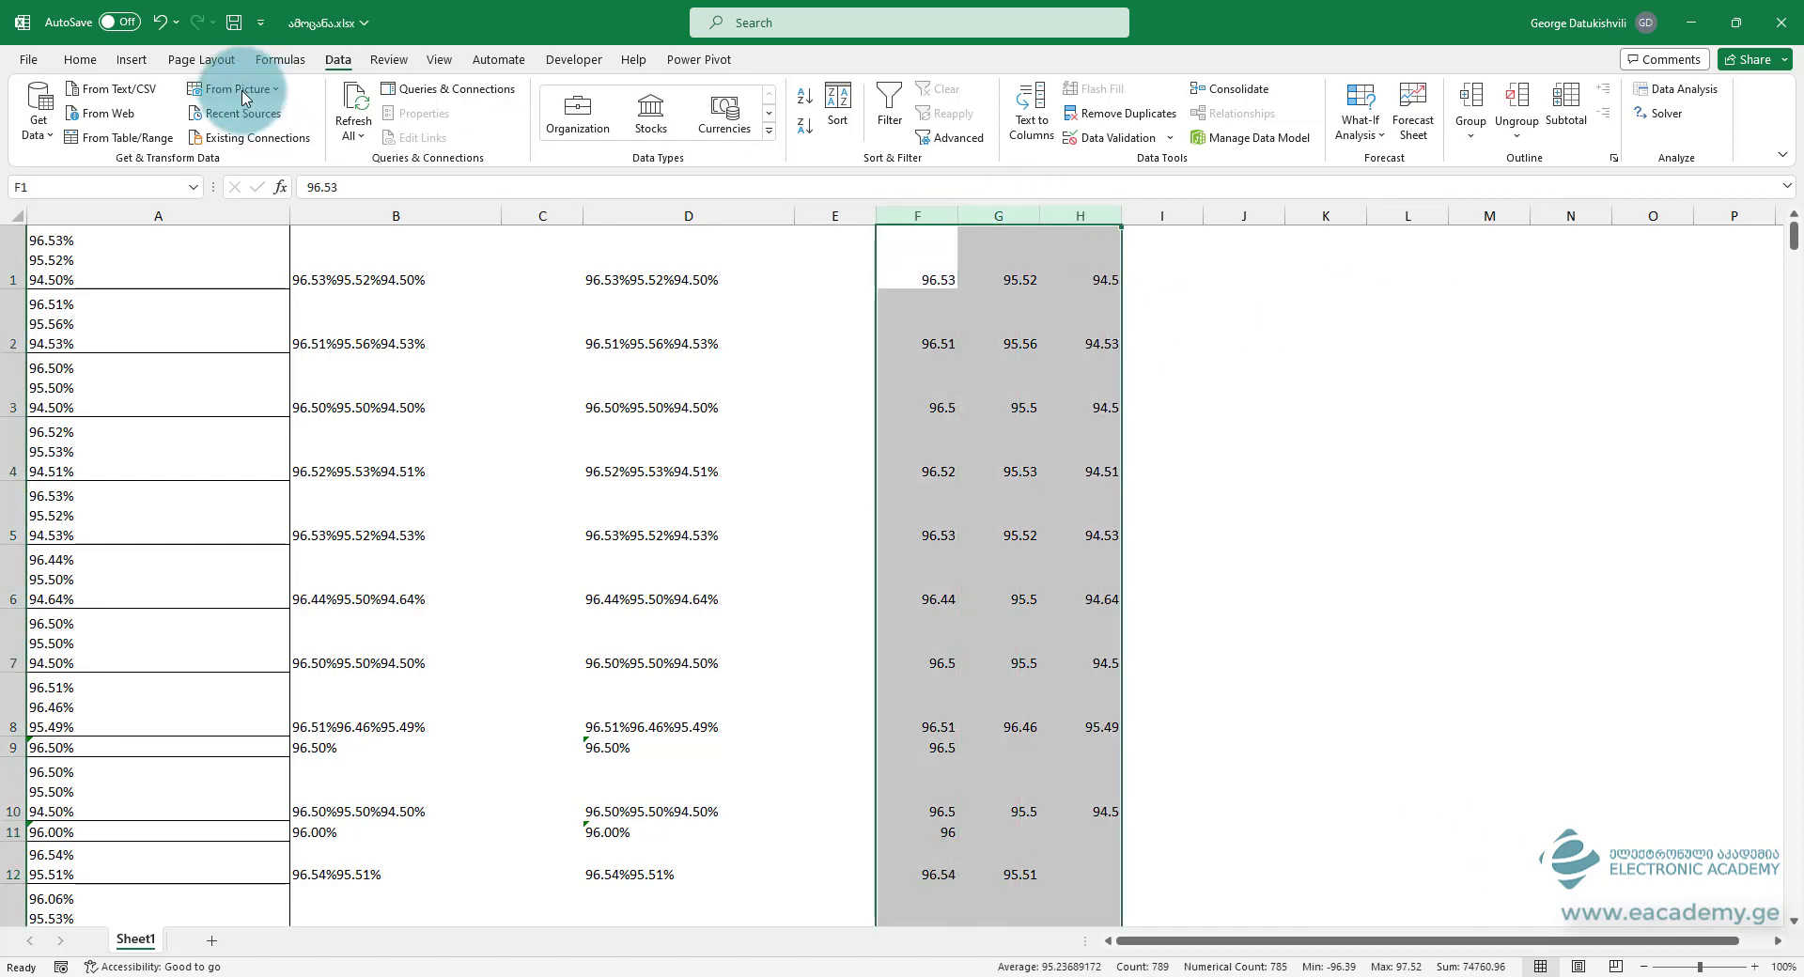
pyautogui.click(92, 60)
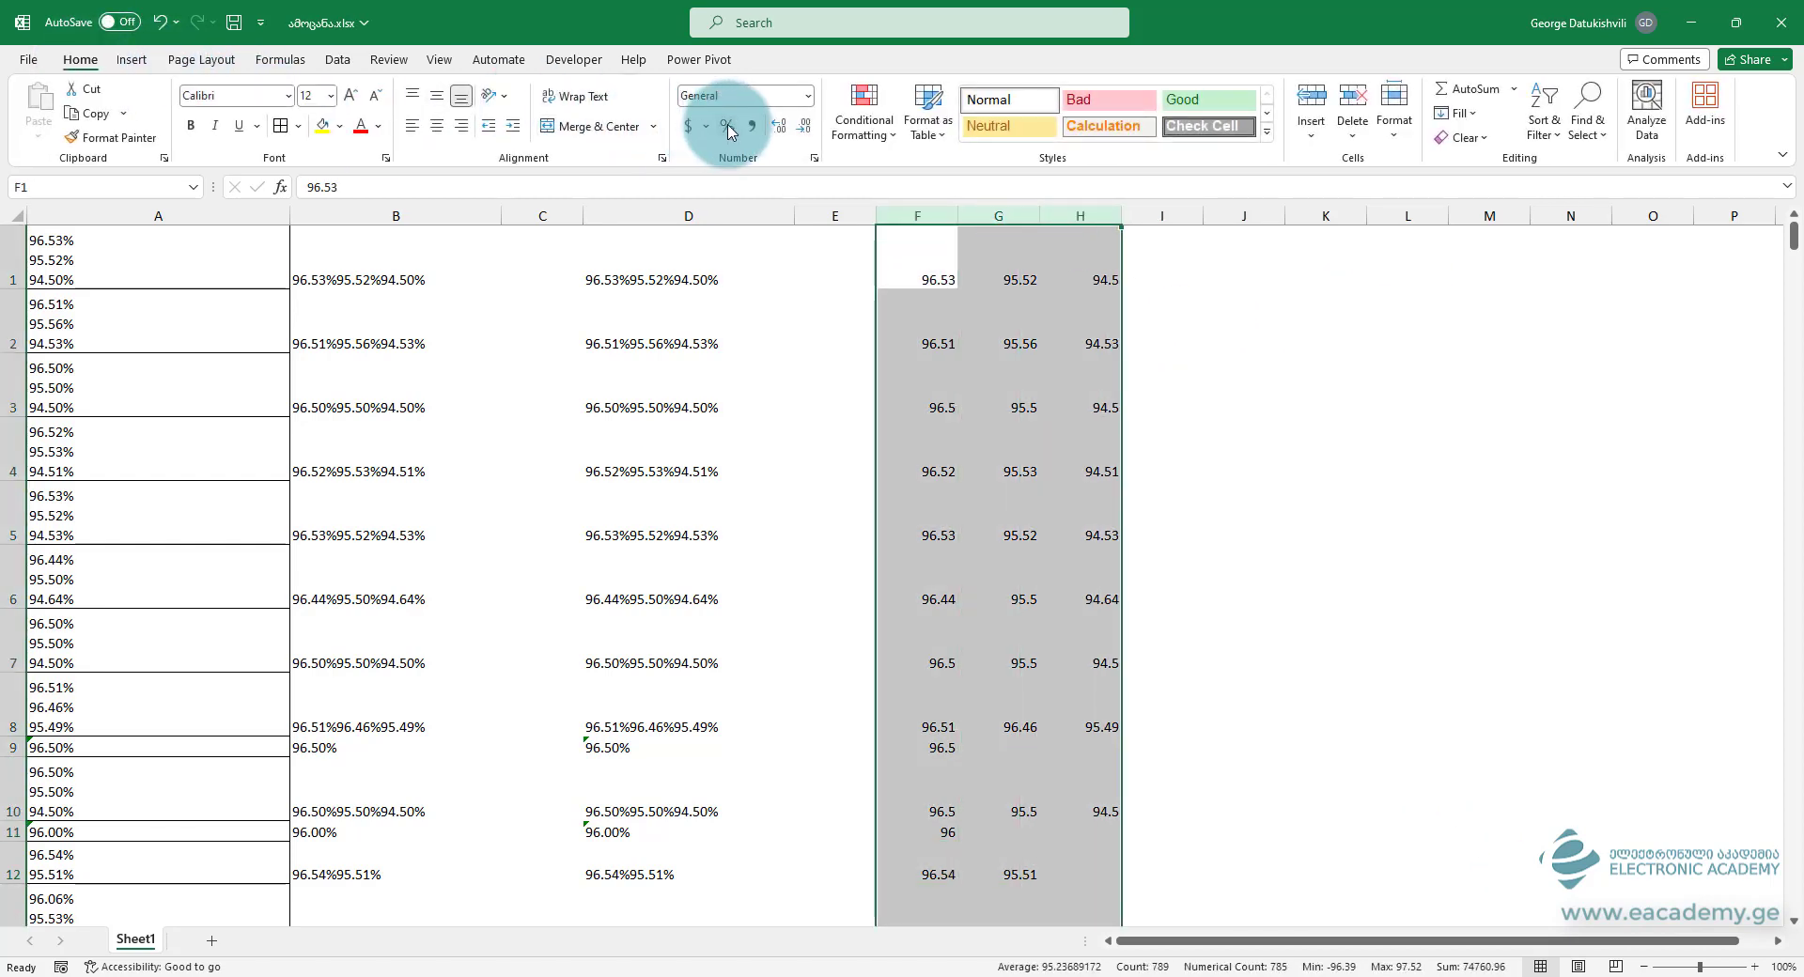
pyautogui.click(726, 126)
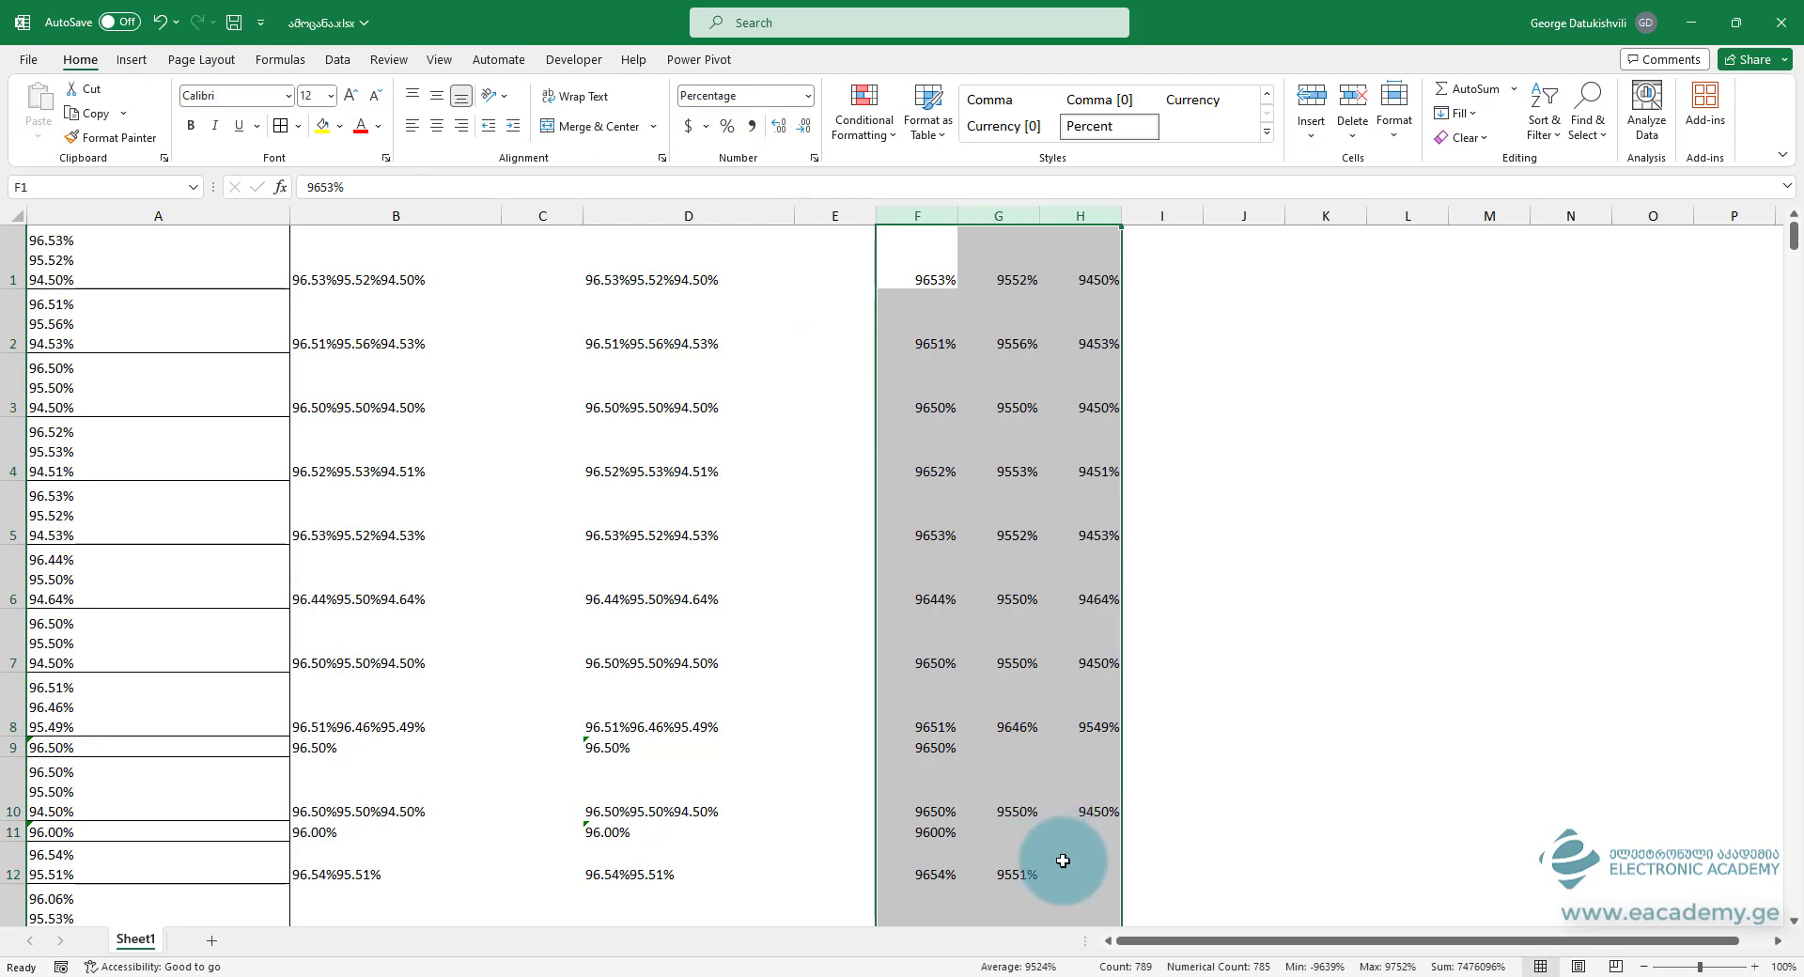
pyautogui.hotkey('ctrl', 'z')
# Step: Enter 100 in cell L2 as a helper value and copy that cell
pyautogui.click(1369, 322)
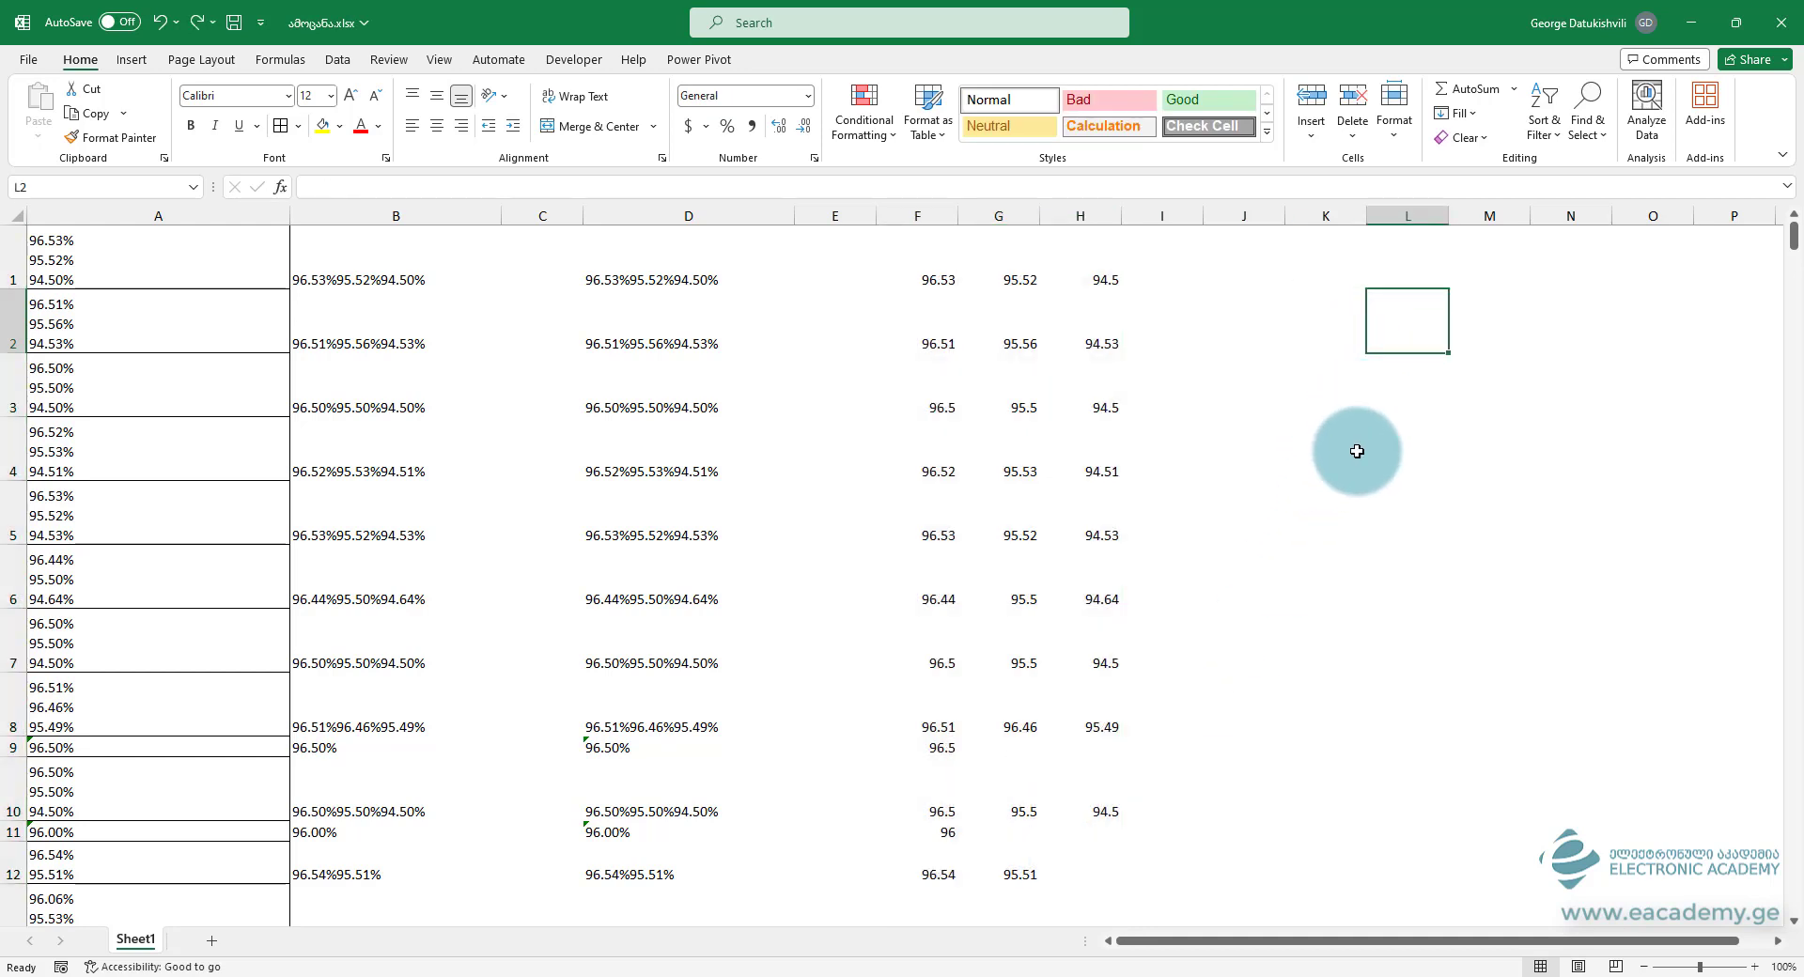
pyautogui.write('100')
pyautogui.press('Return')
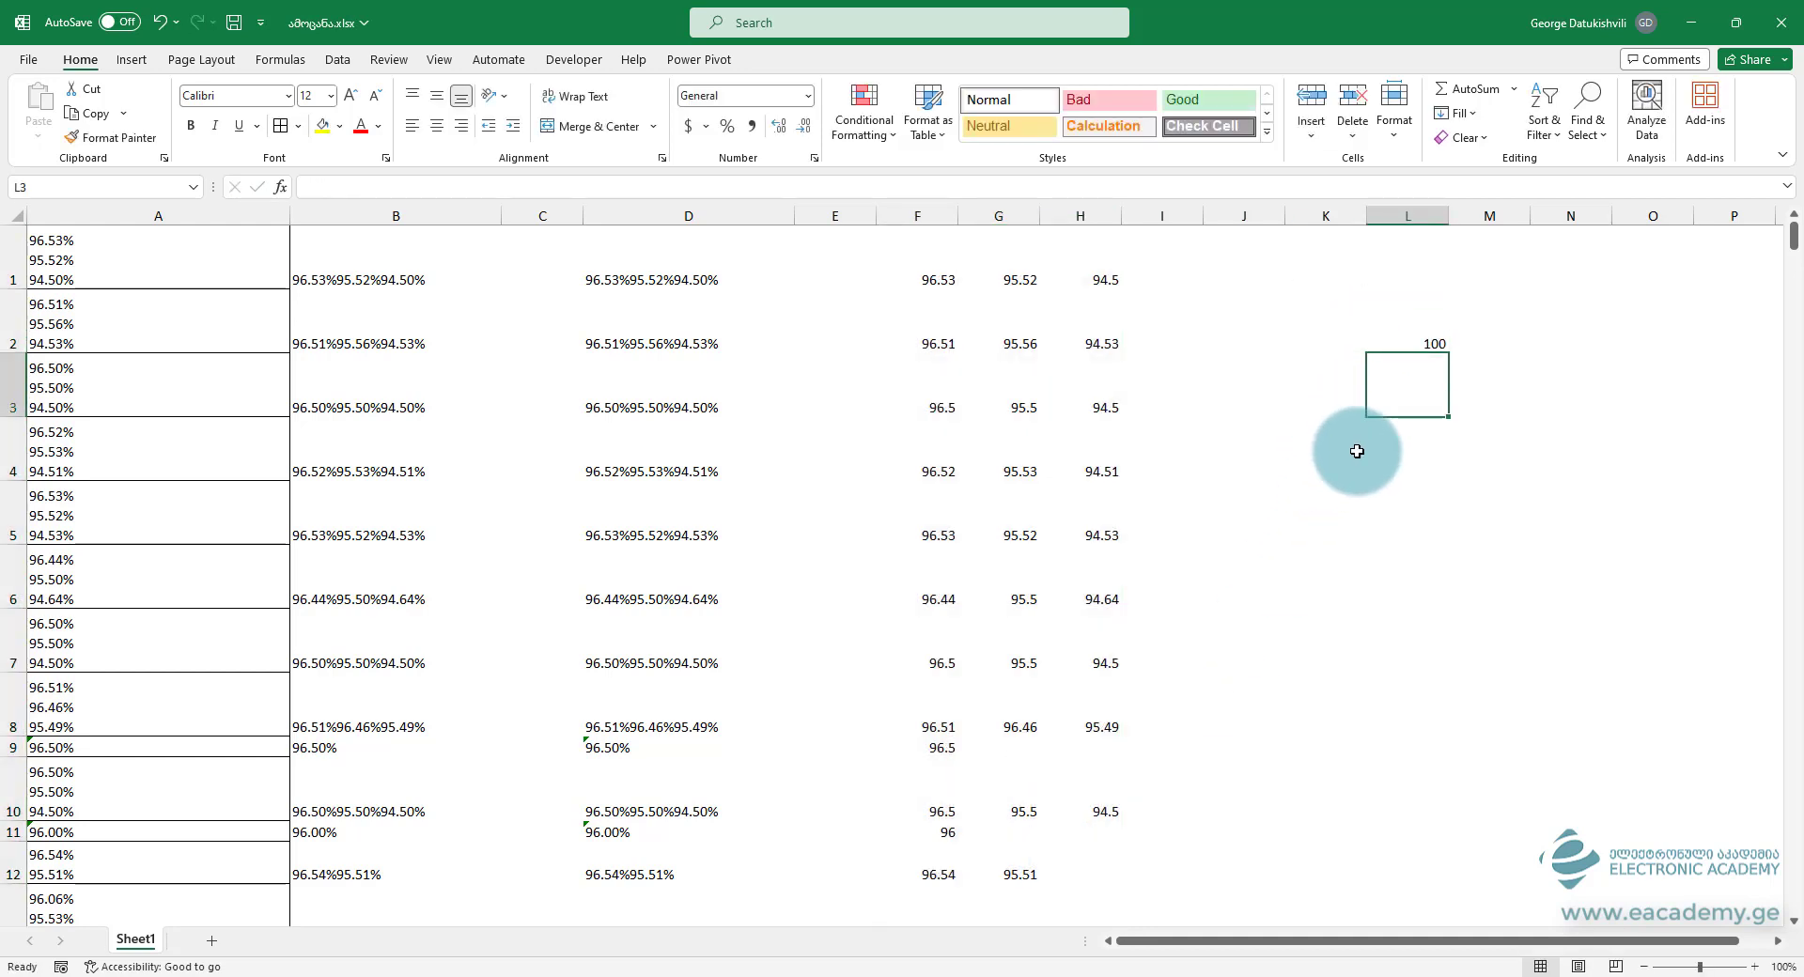
pyautogui.click(1423, 343)
pyautogui.hotkey('ctrl', 'c')
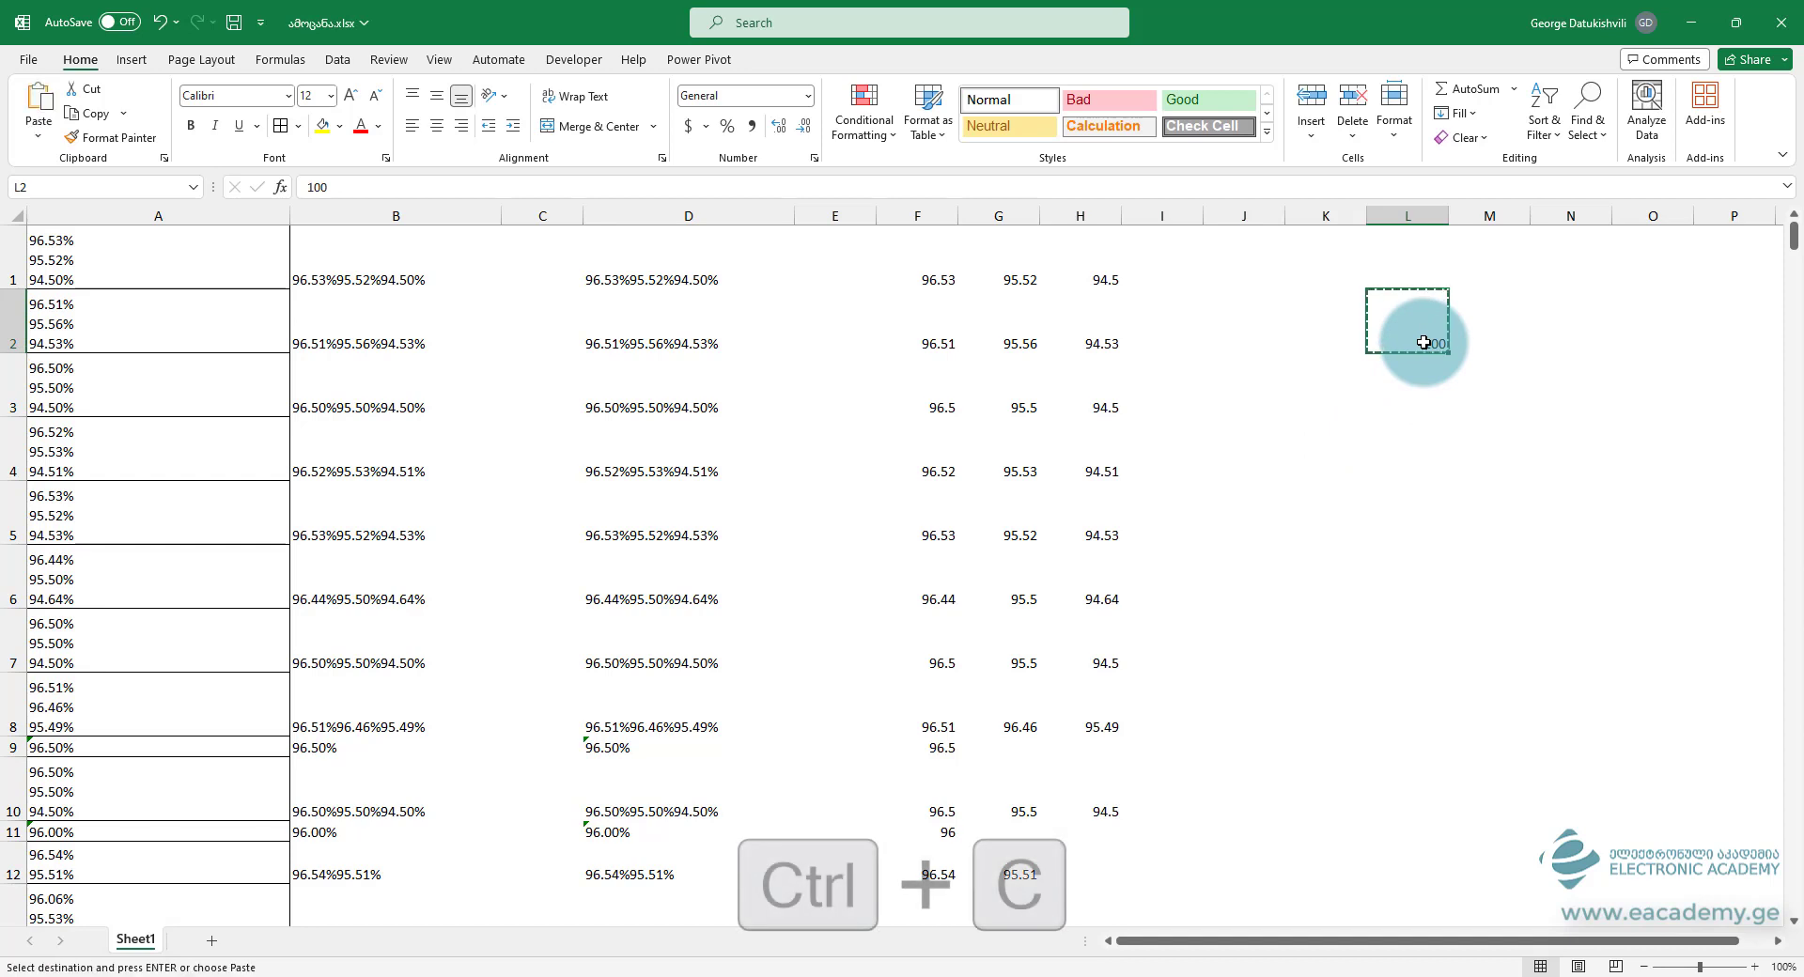
# Step: Try dividing the whole block of split values in columns F to I by the copied 100 with Paste Special, and undo it
pyautogui.click(943, 342)
pyautogui.hotkey('ctrl', 'a')
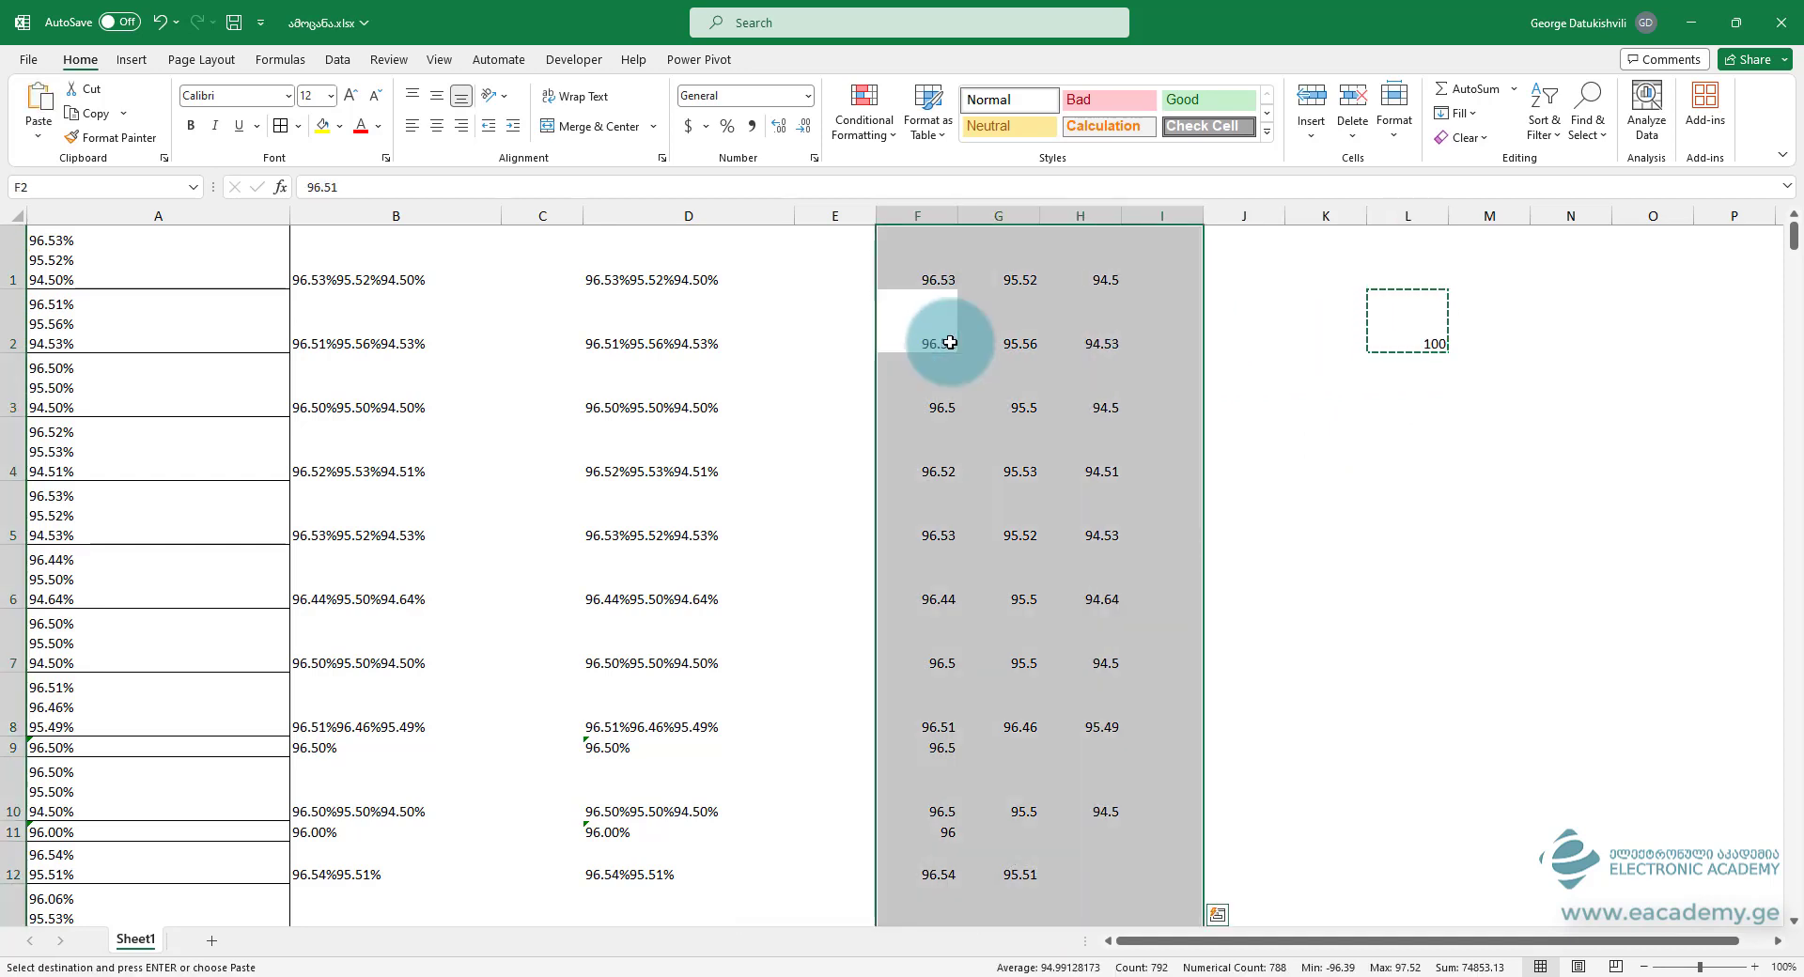
pyautogui.hotkey('ctrl', 'a')
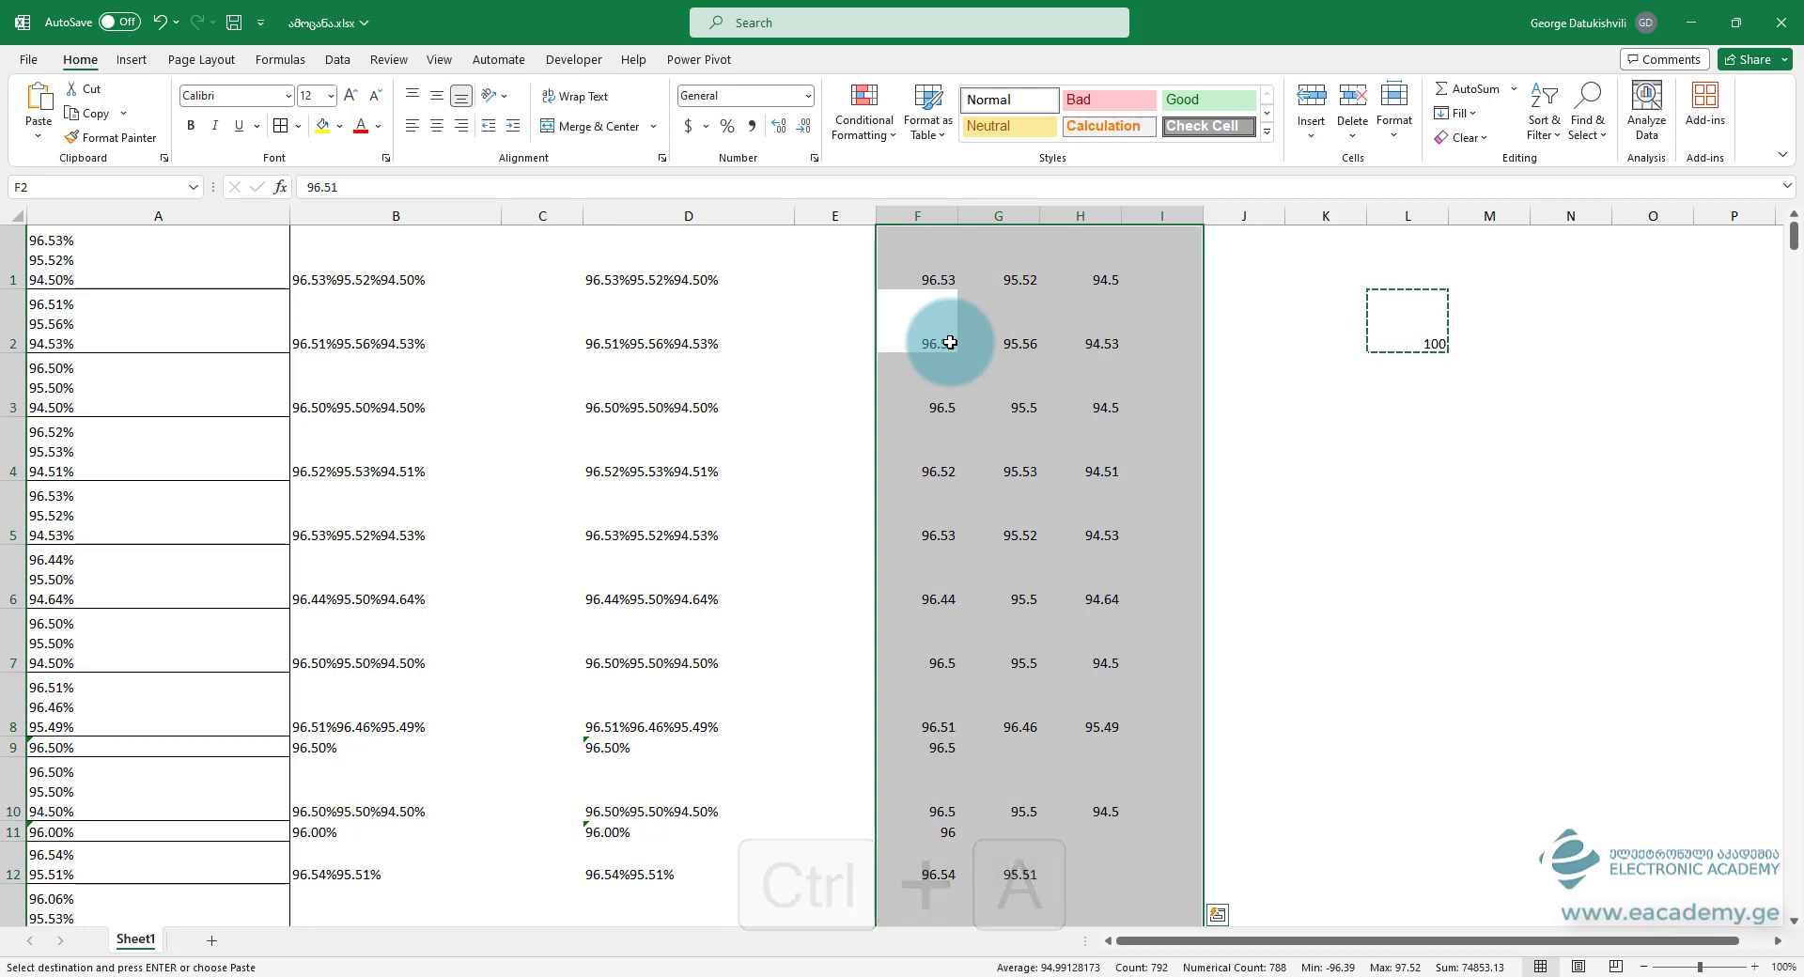
pyautogui.scroll(-5, 1029, 513)
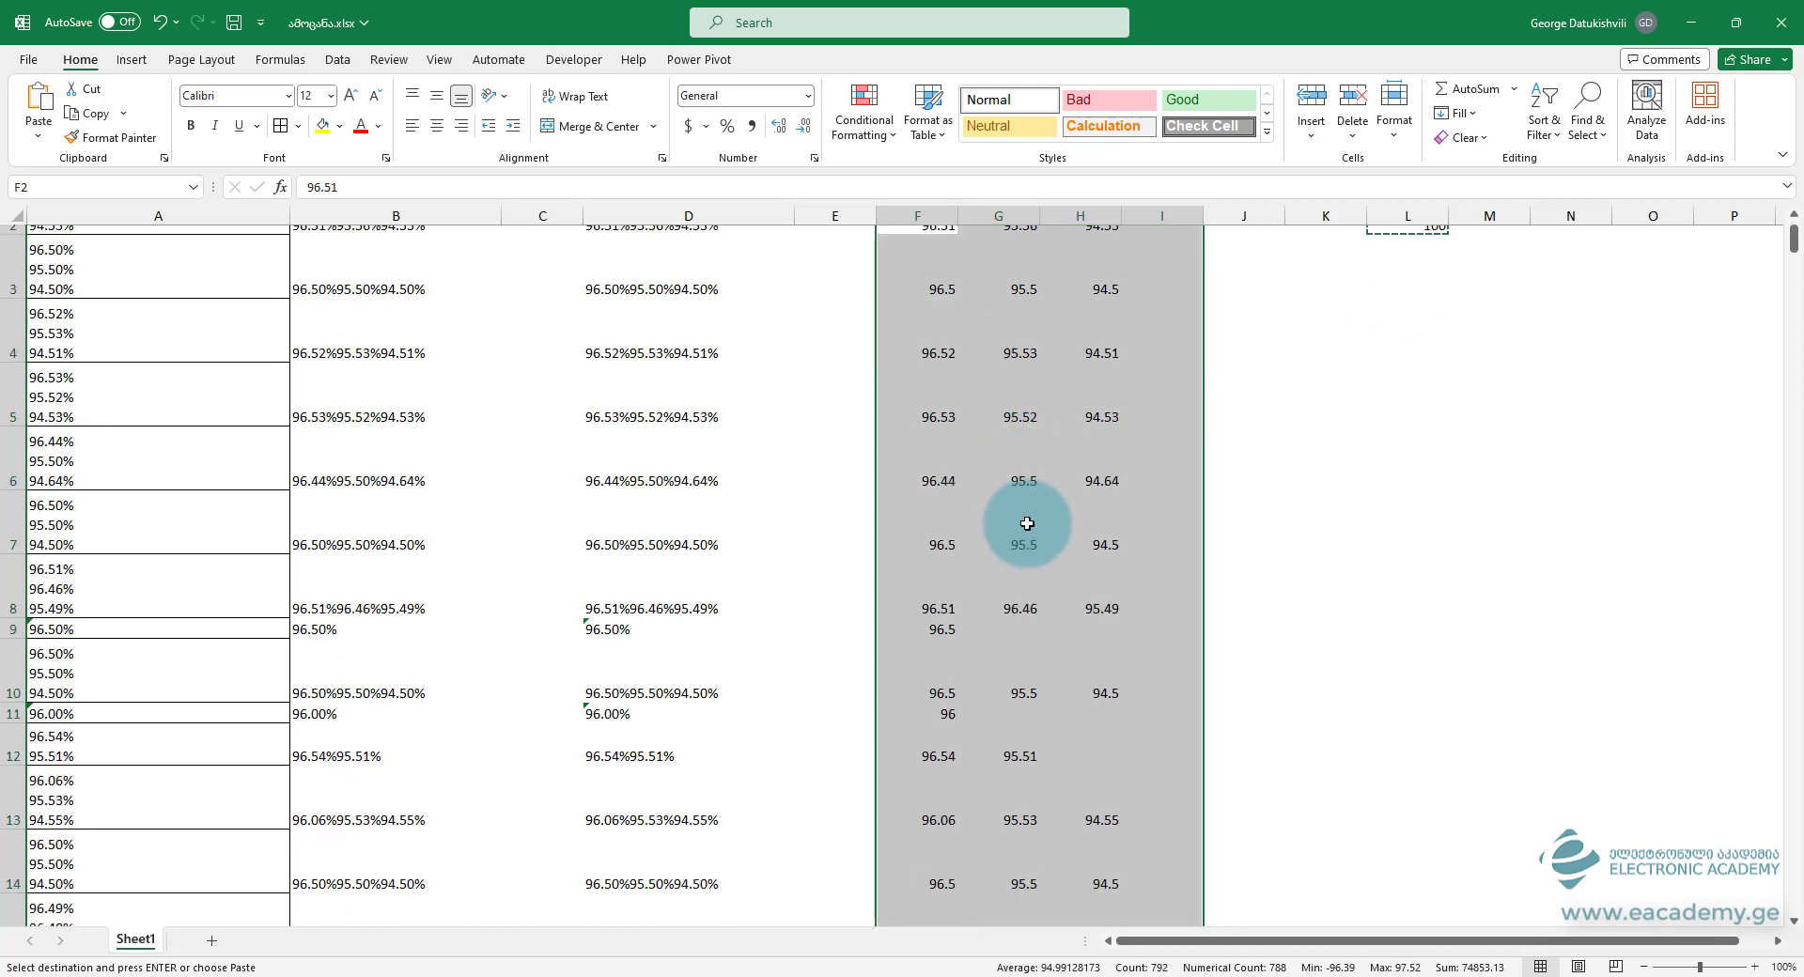
pyautogui.scroll(-5, 1090, 695)
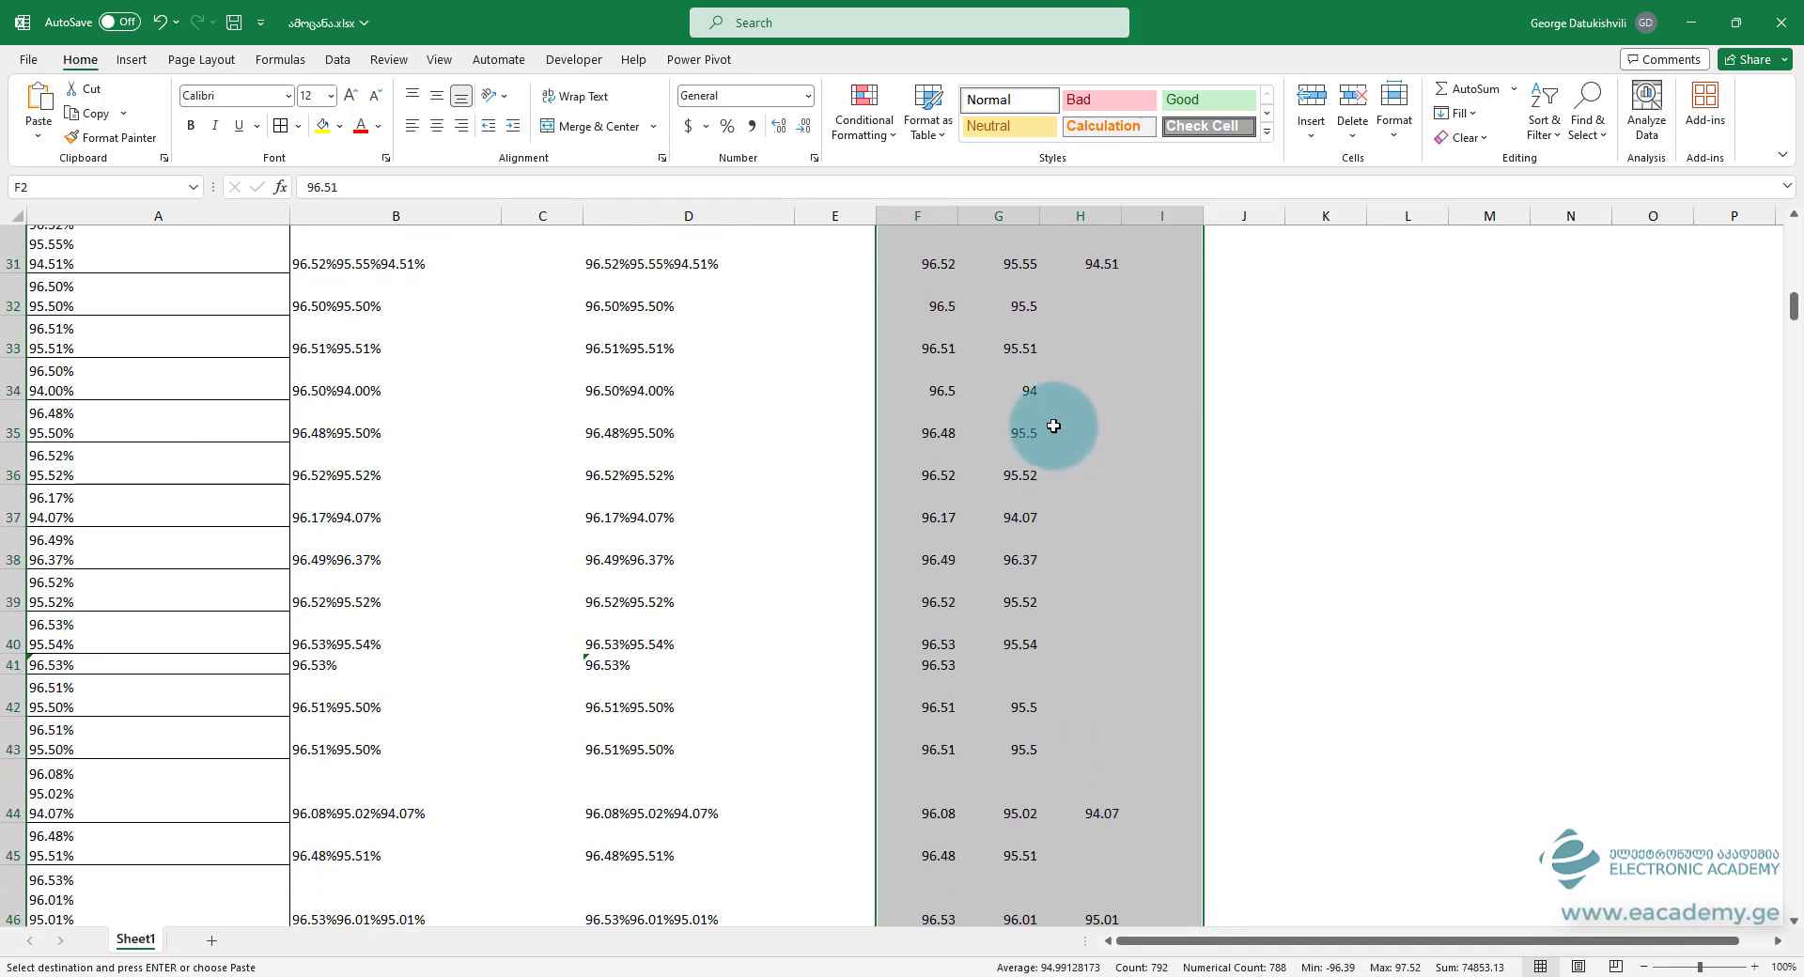
pyautogui.rightClick(1044, 378)
pyautogui.click(1118, 535)
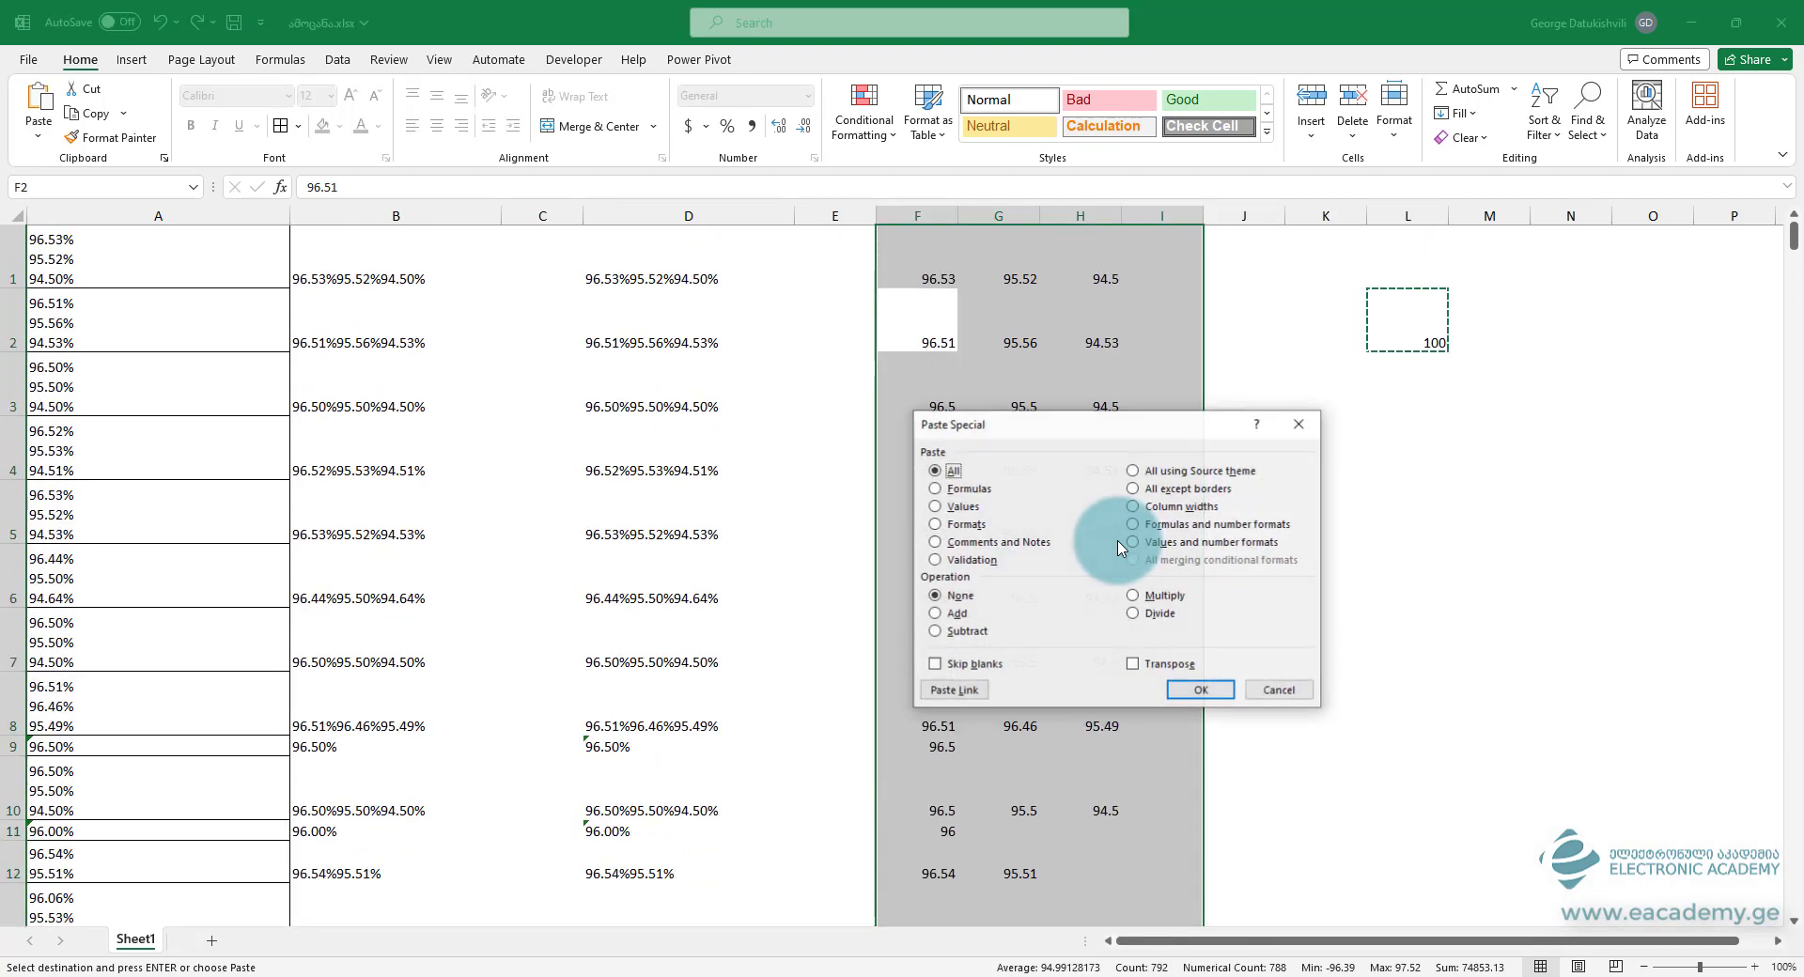
pyautogui.click(1158, 613)
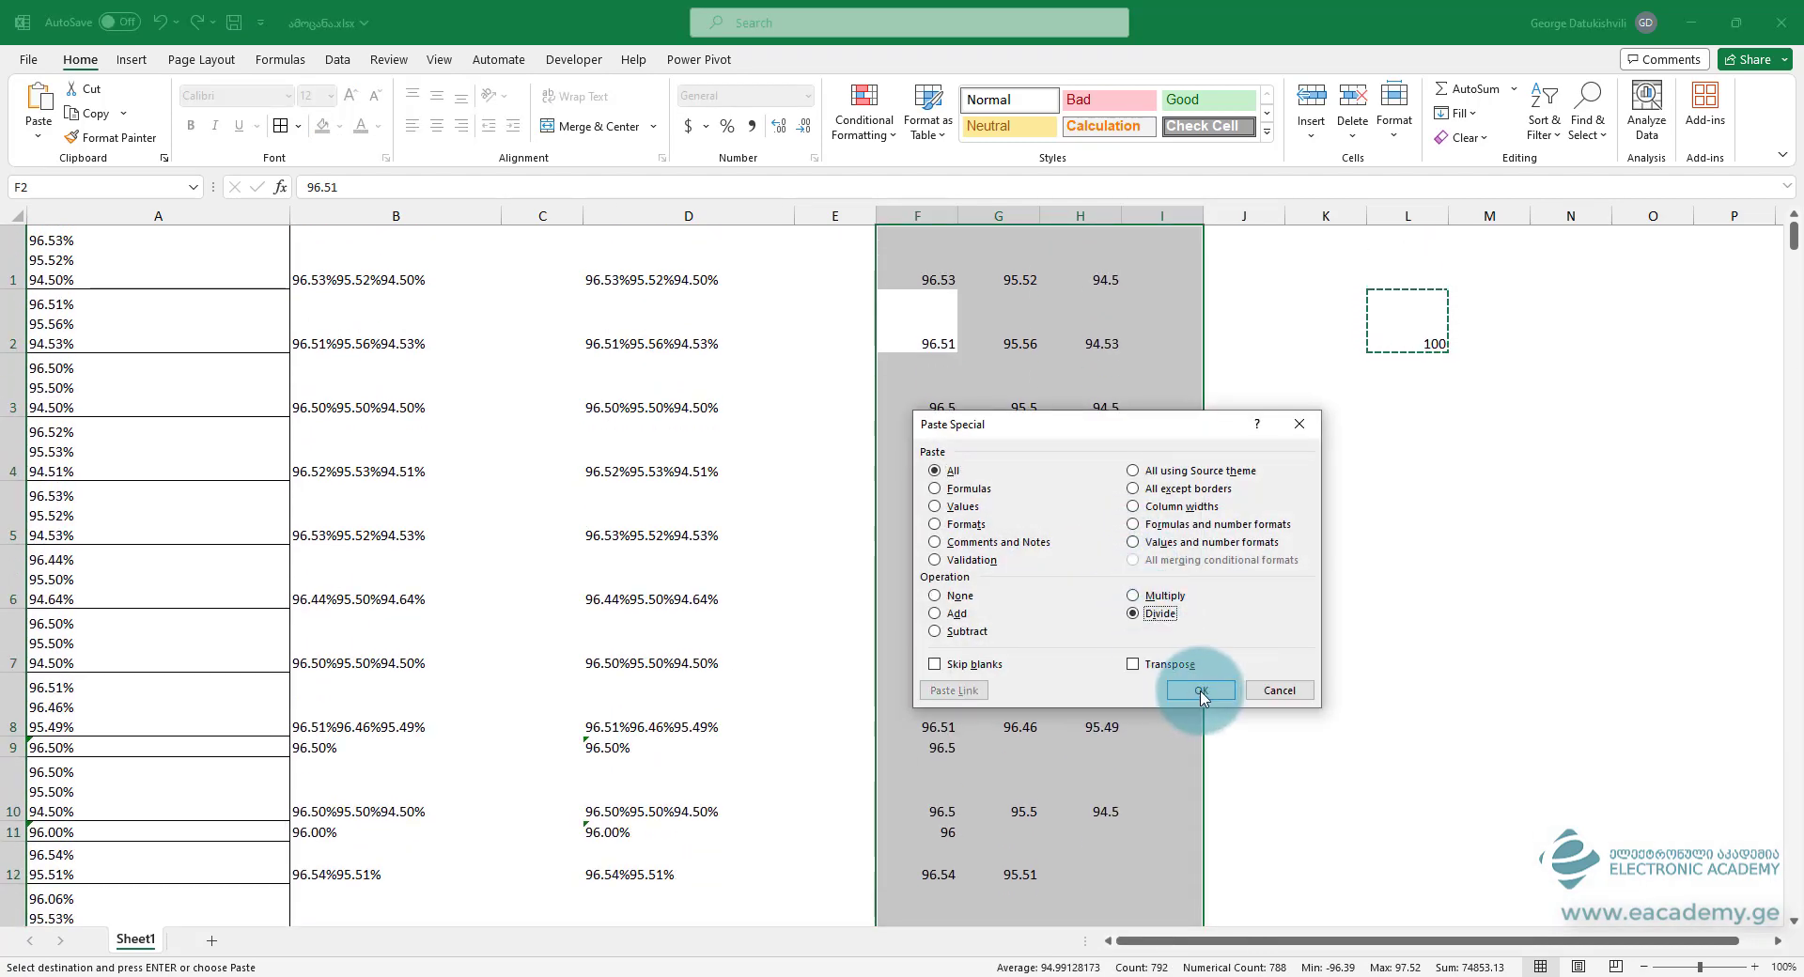
pyautogui.click(1199, 691)
pyautogui.scroll(-2, 1159, 735)
pyautogui.scroll(-5, 1159, 735)
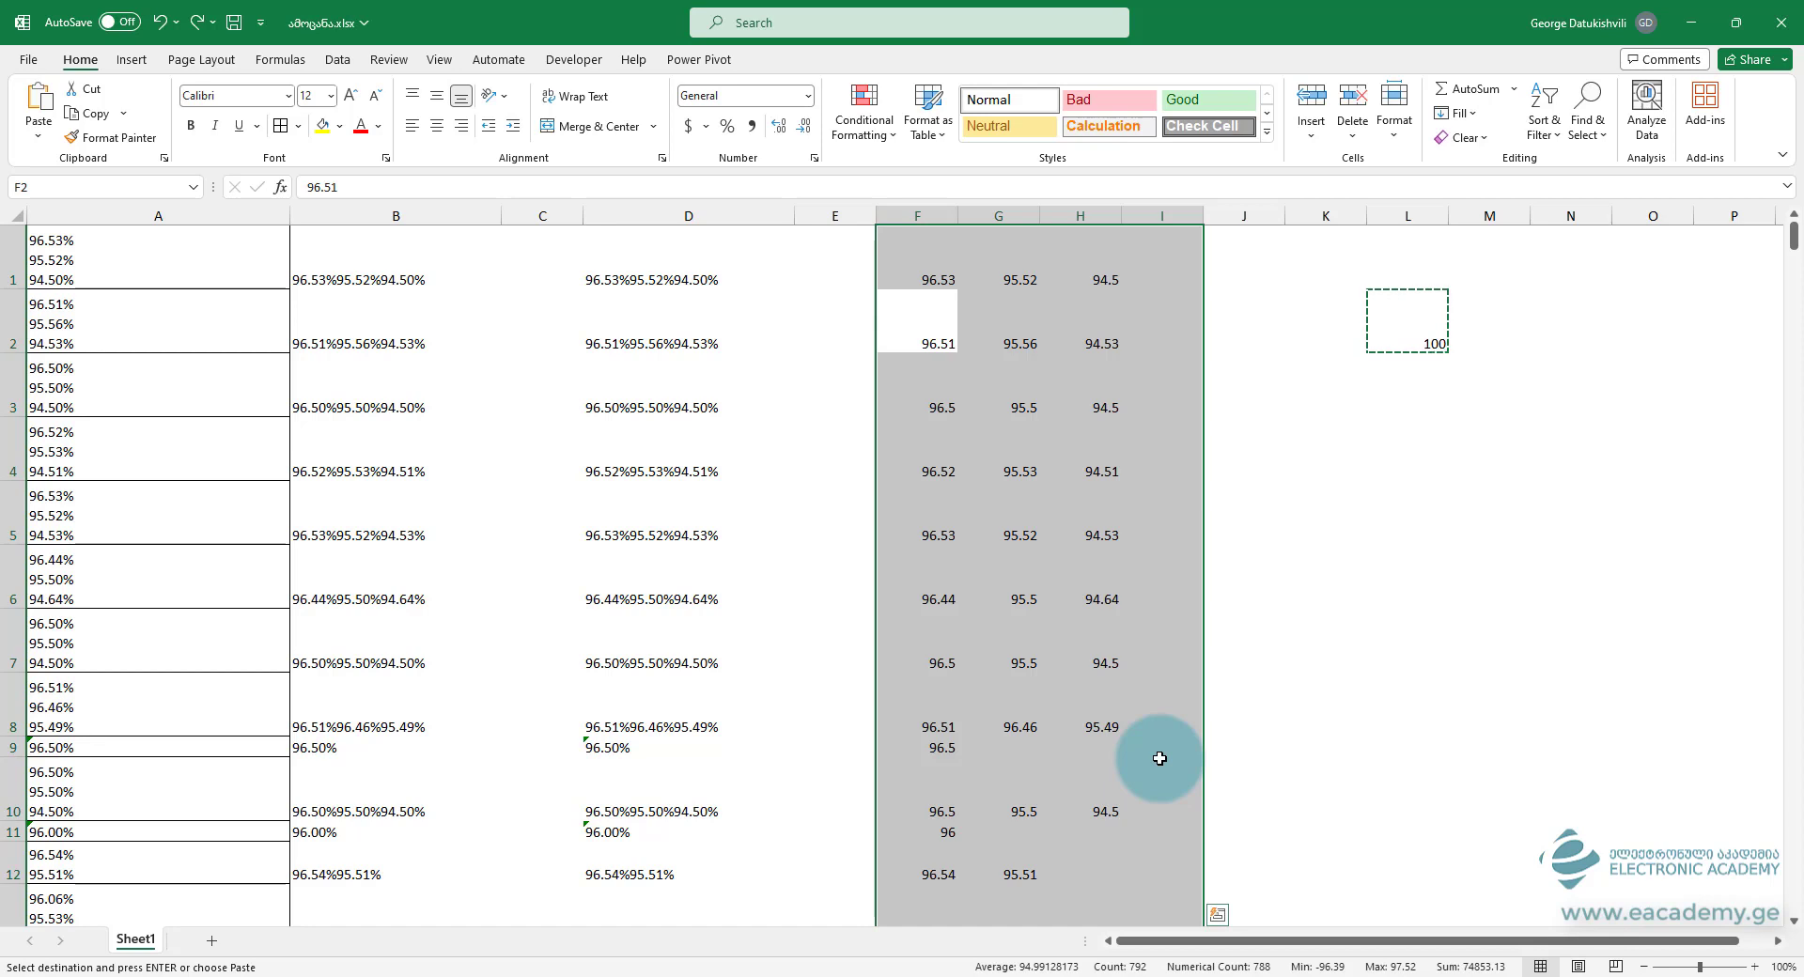
# Step: Select only the constant cells within the split value block in columns F to I using Go To Special
pyautogui.click(1053, 436)
pyautogui.hotkey('ctrl', 'z')
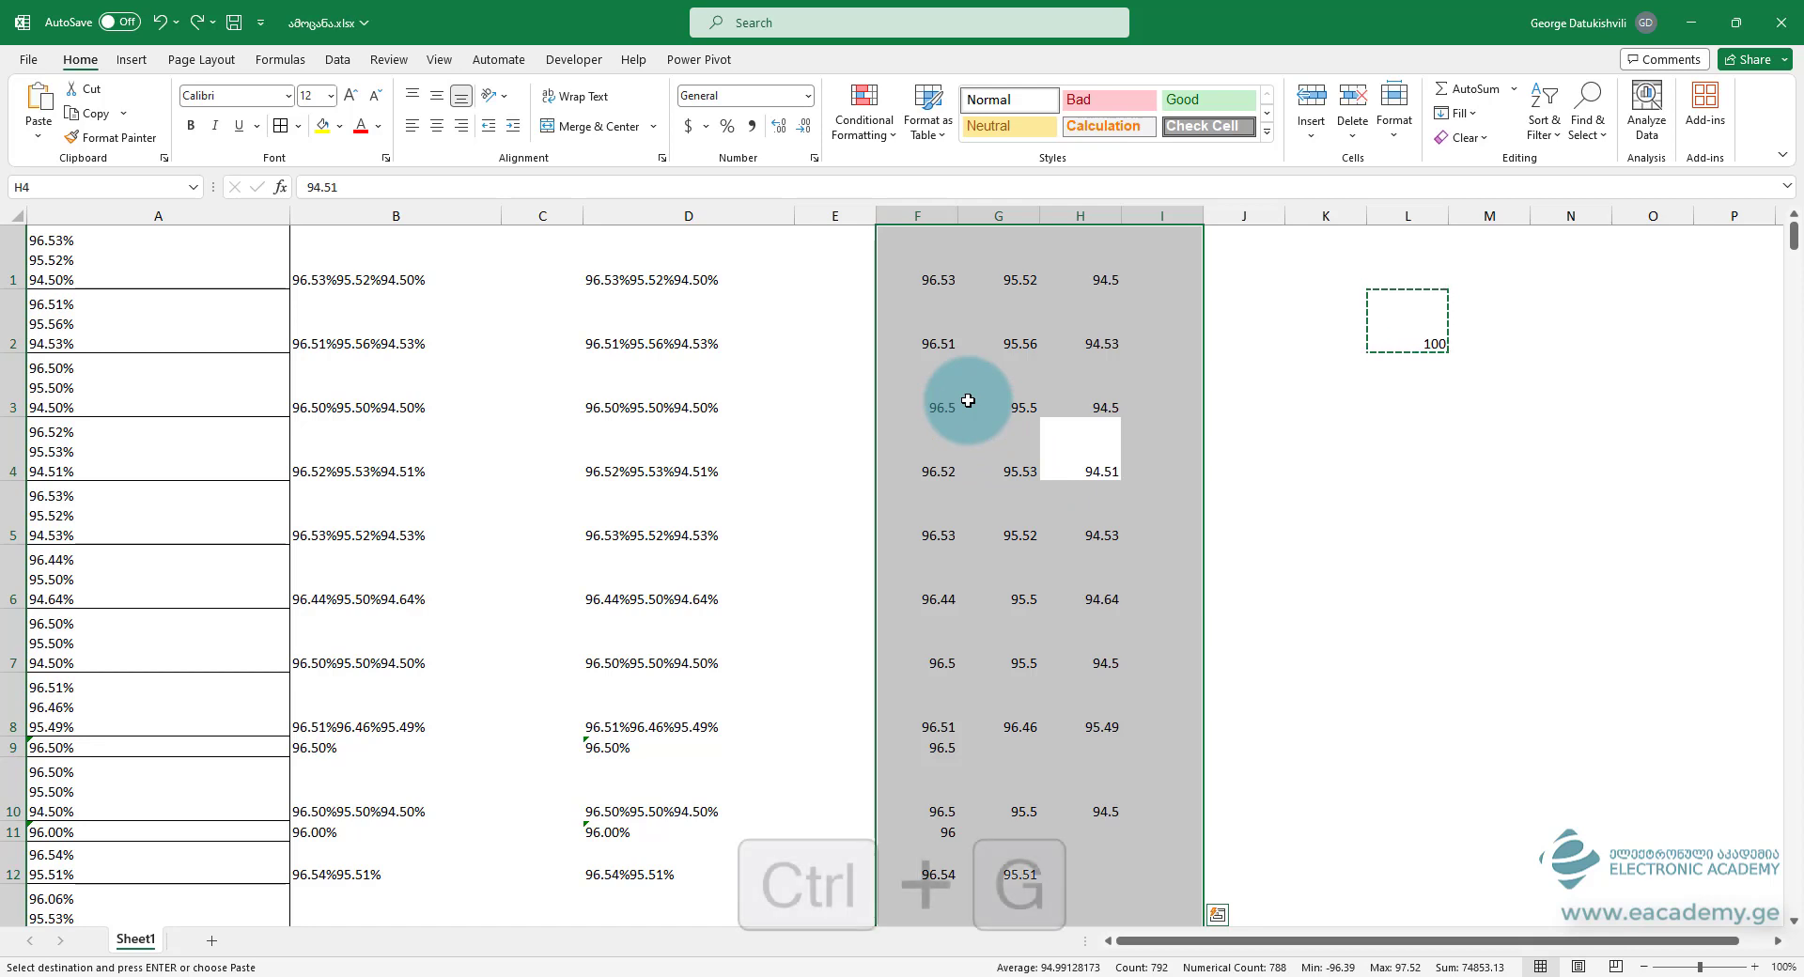
pyautogui.hotkey('ctrl', 'g')
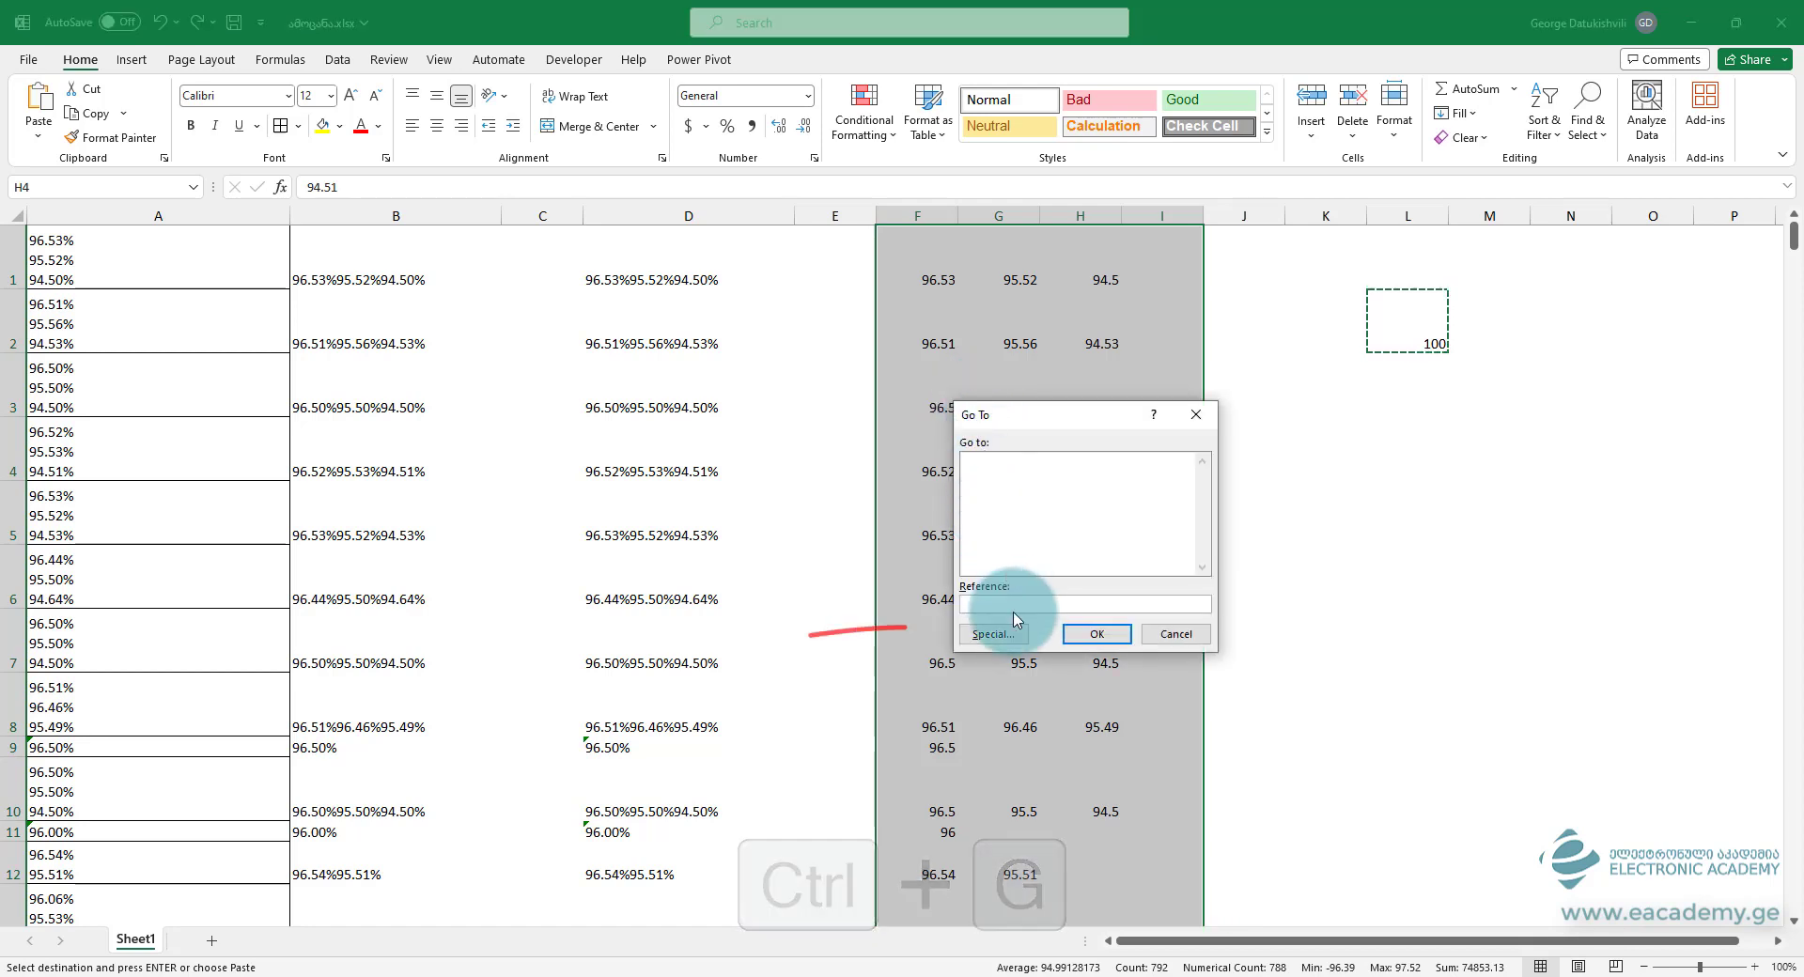
pyautogui.click(993, 634)
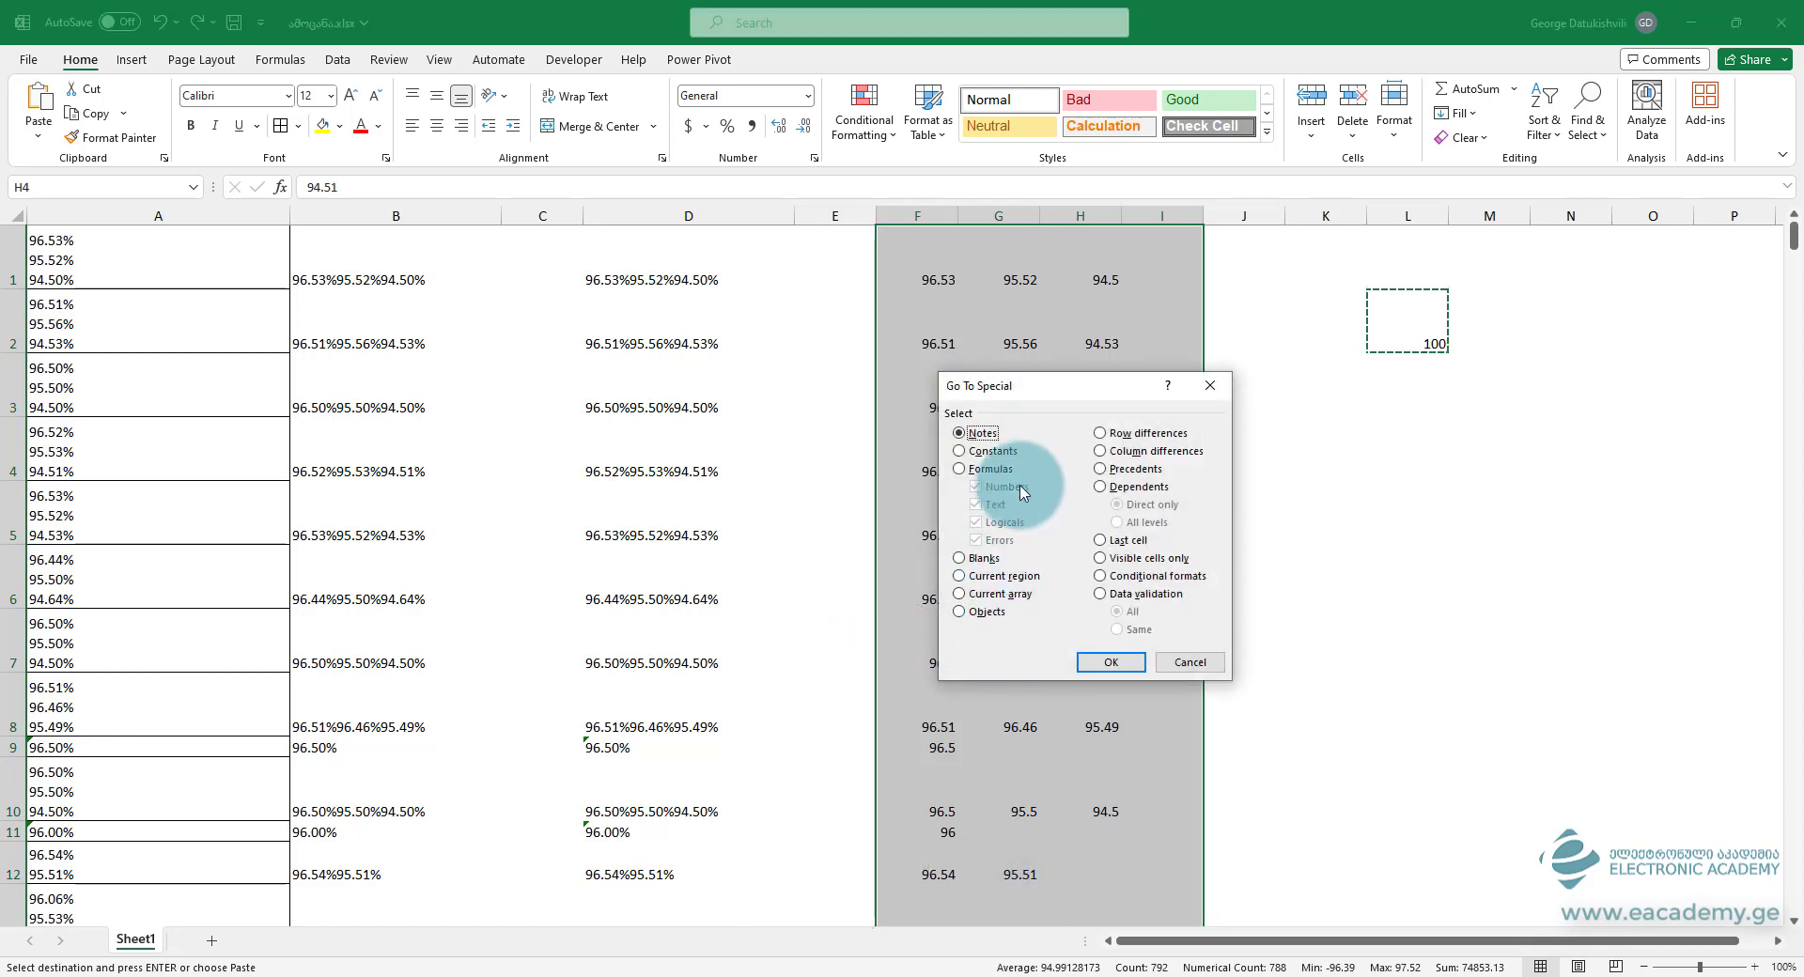
pyautogui.click(992, 451)
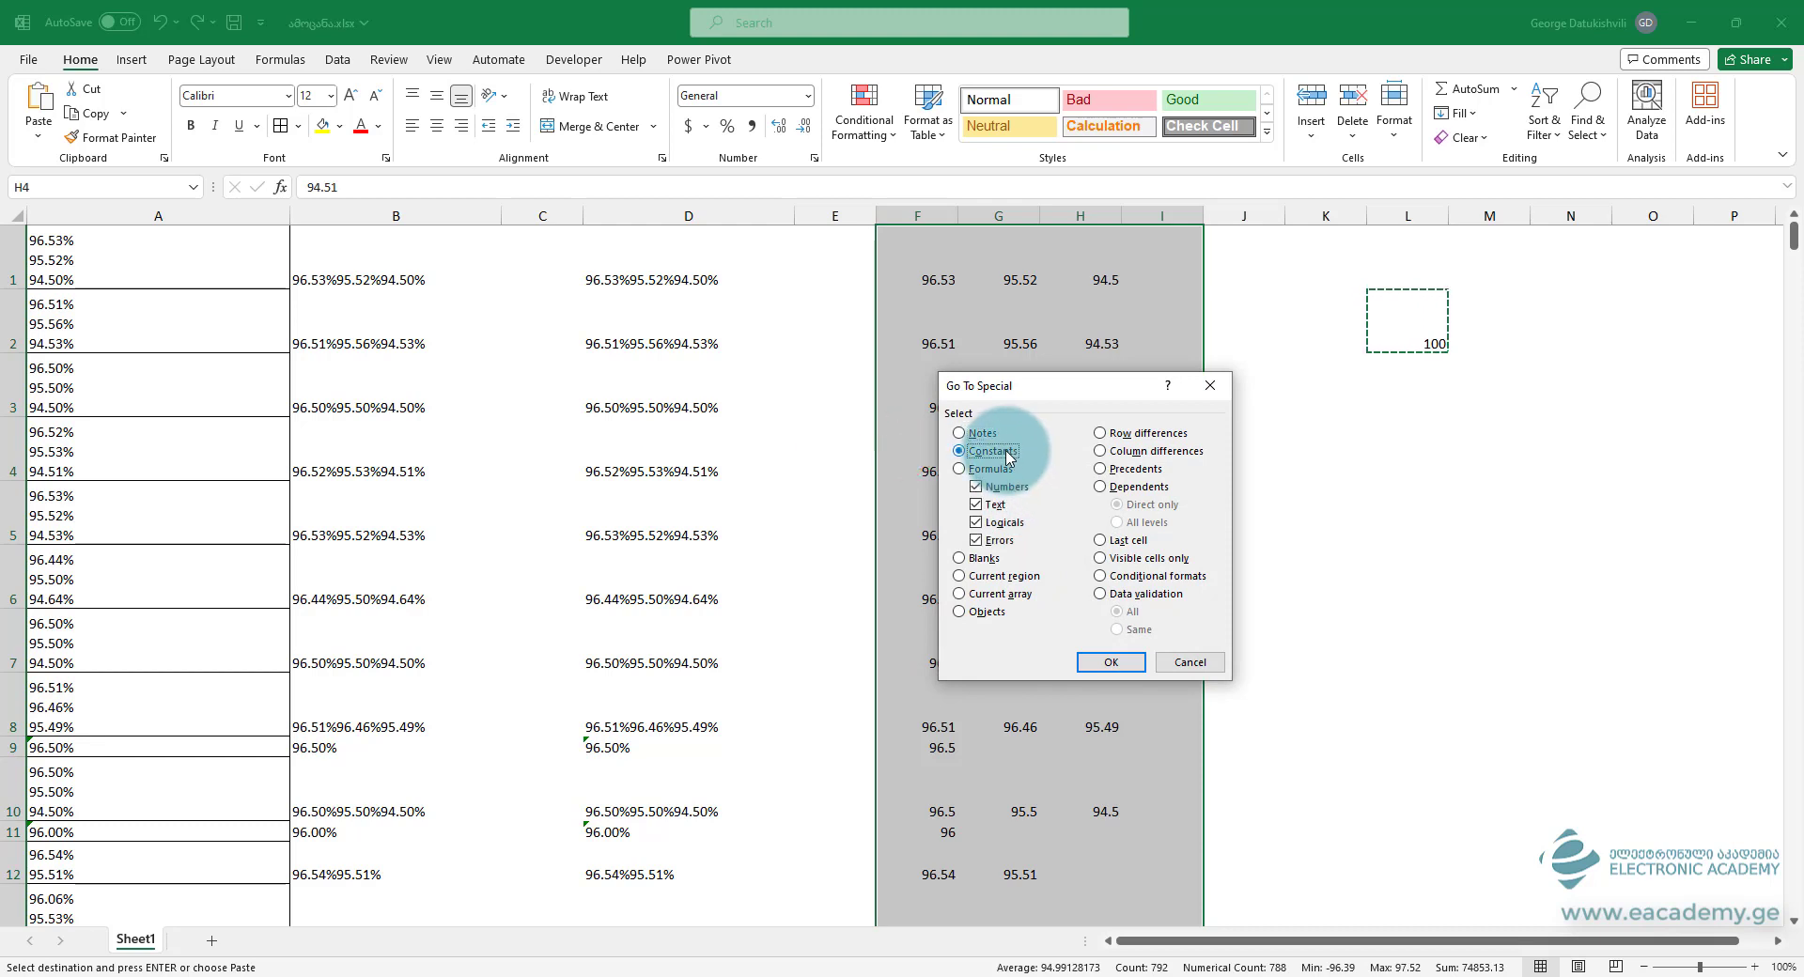
pyautogui.click(1101, 663)
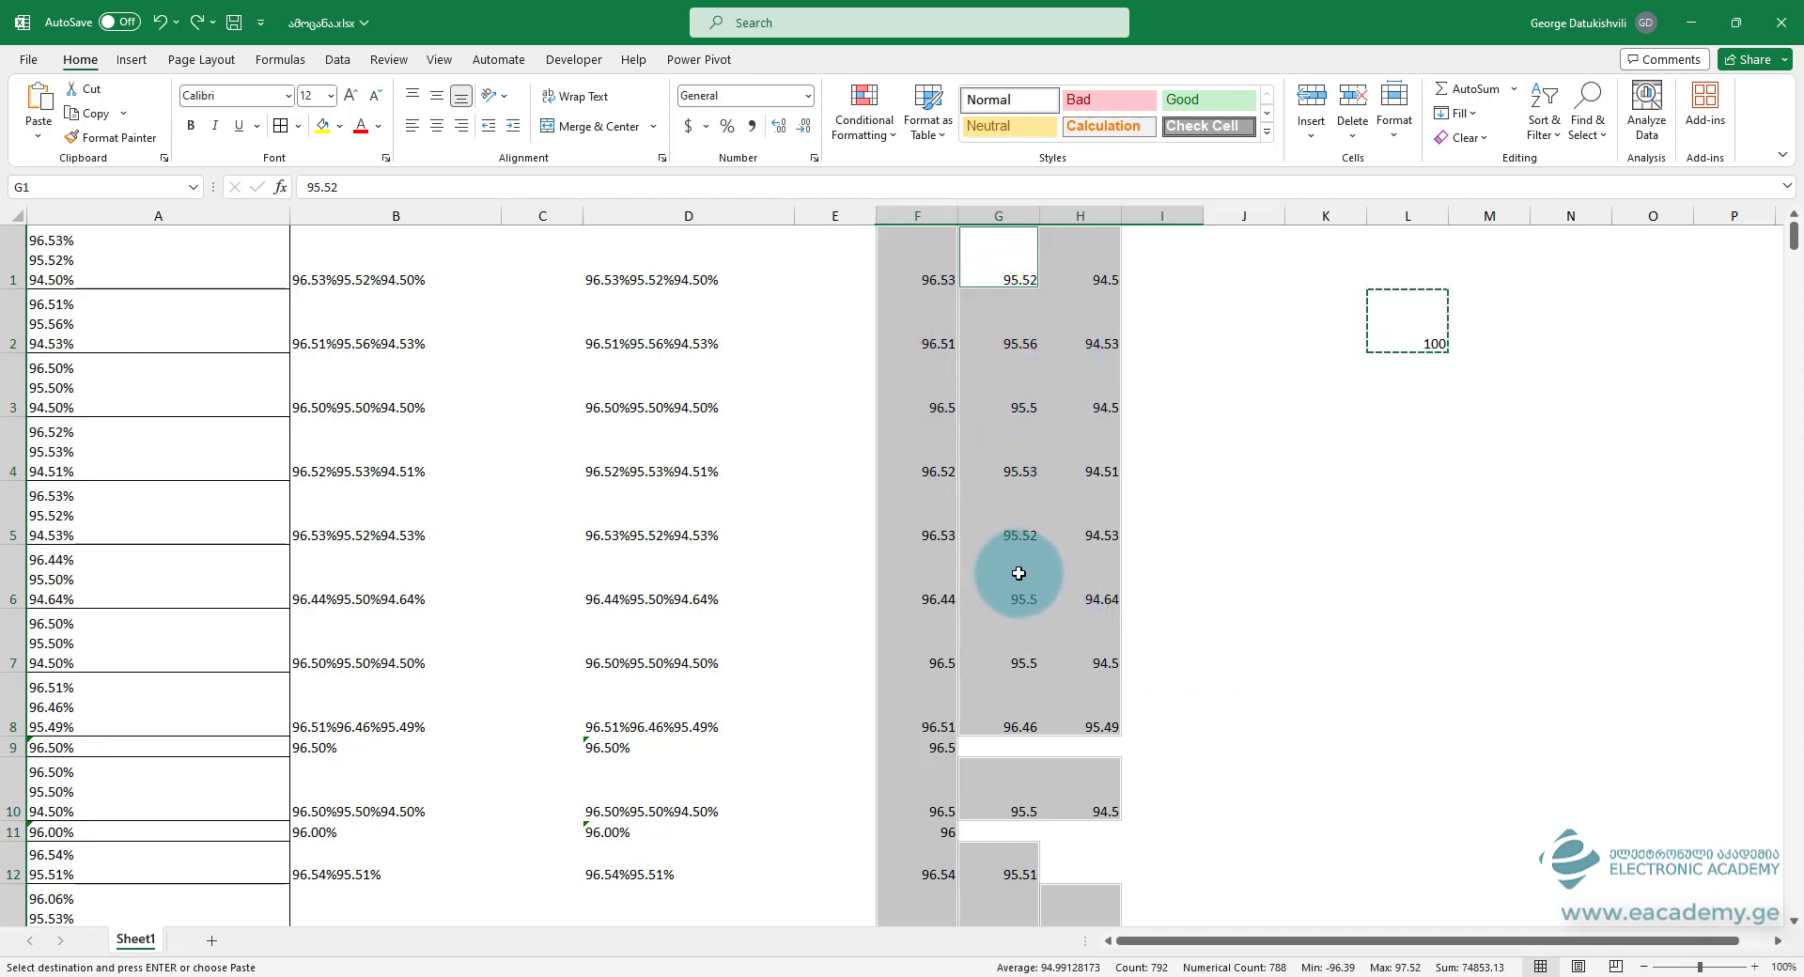
# Step: Divide the selected constant cells by the copied value 100 using Paste Special with the Divide operation
pyautogui.scroll(-5, 1018, 574)
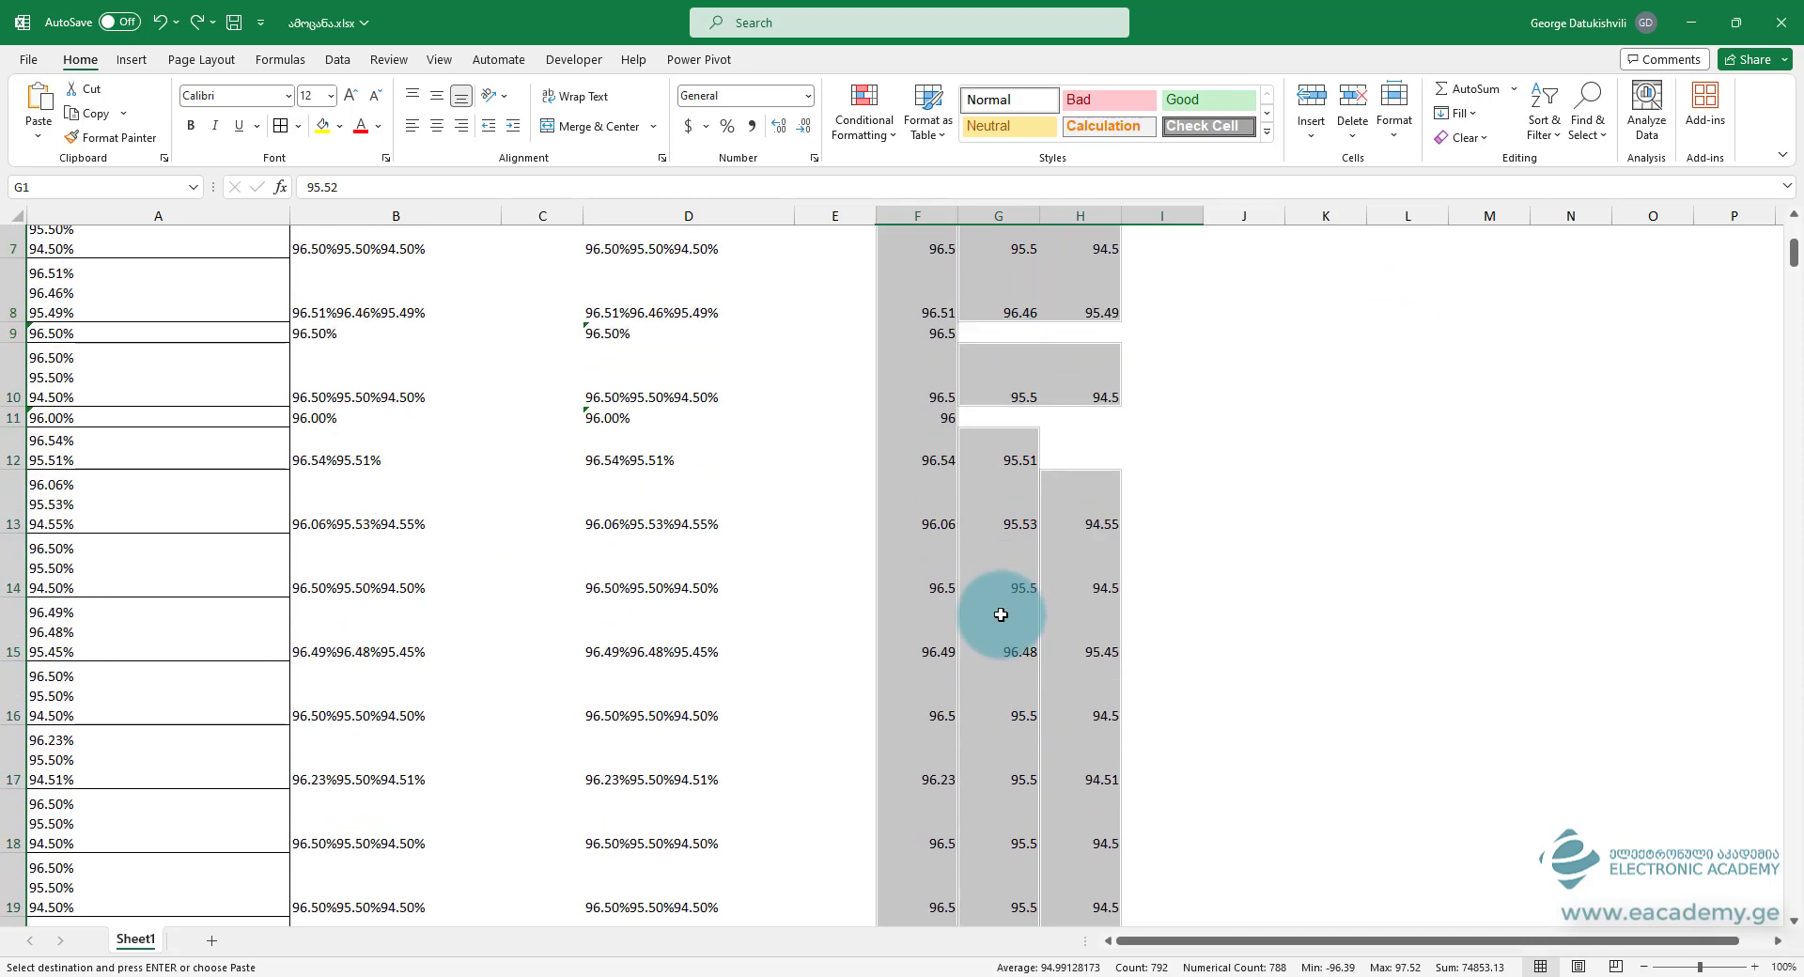
pyautogui.scroll(-8, 996, 659)
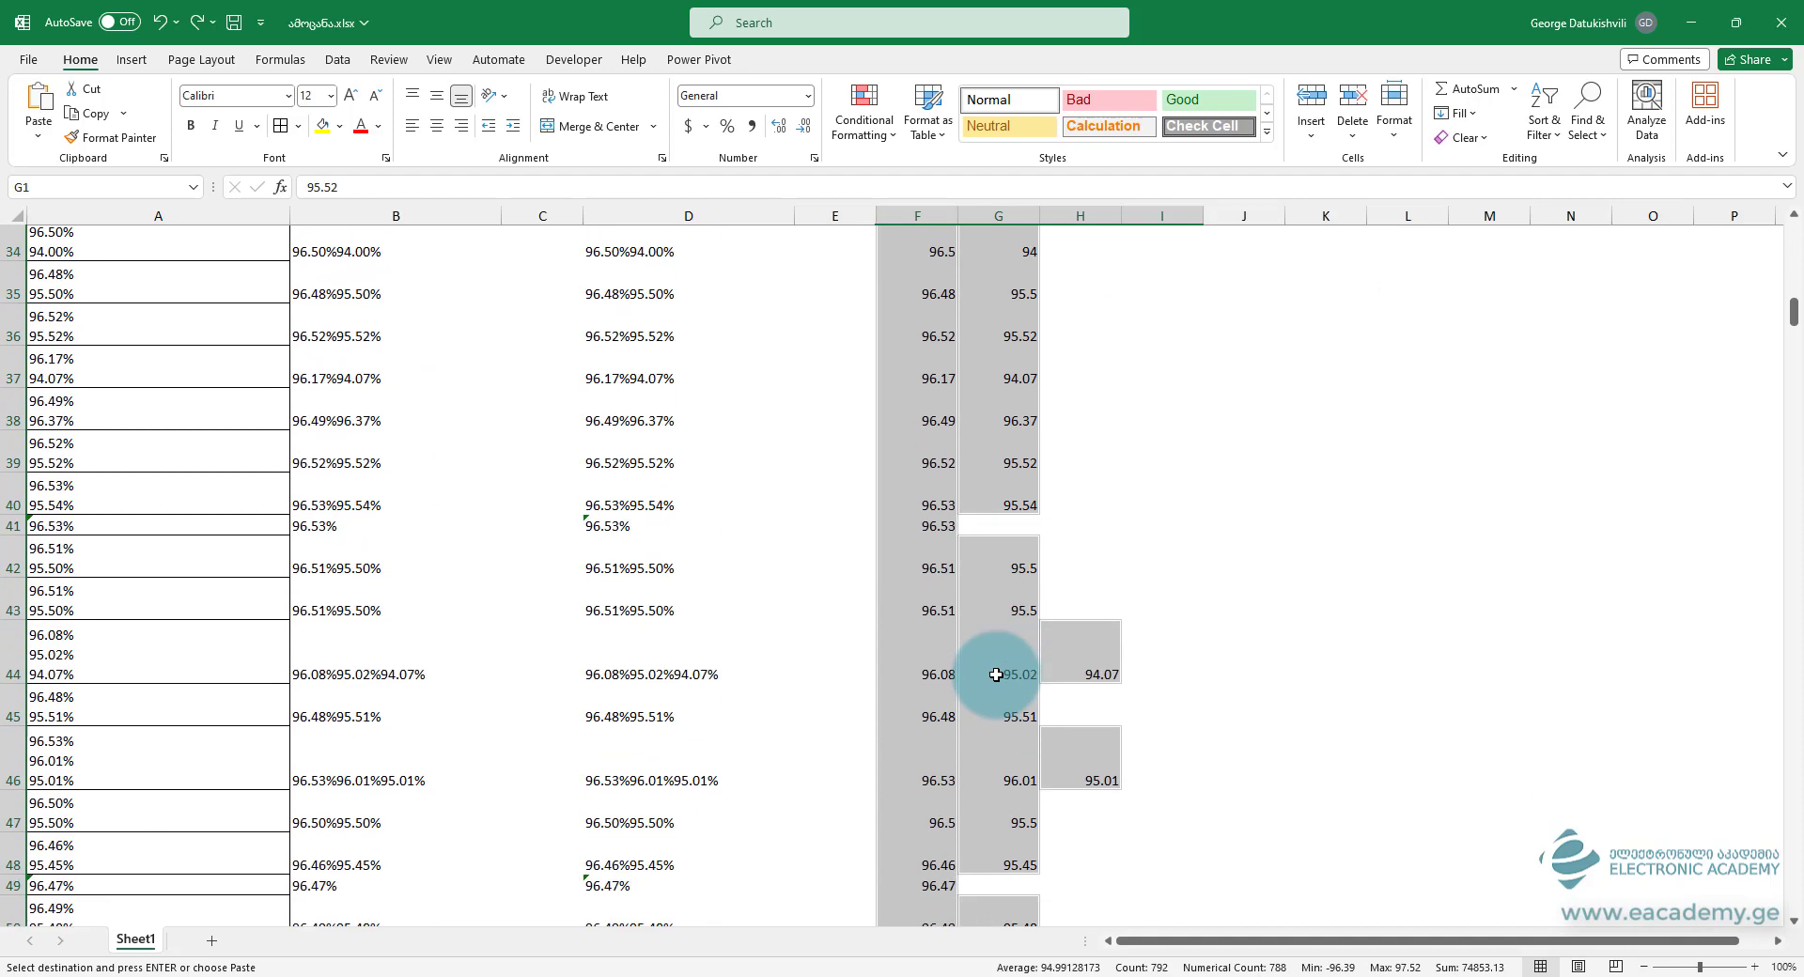
pyautogui.scroll(-10, 996, 674)
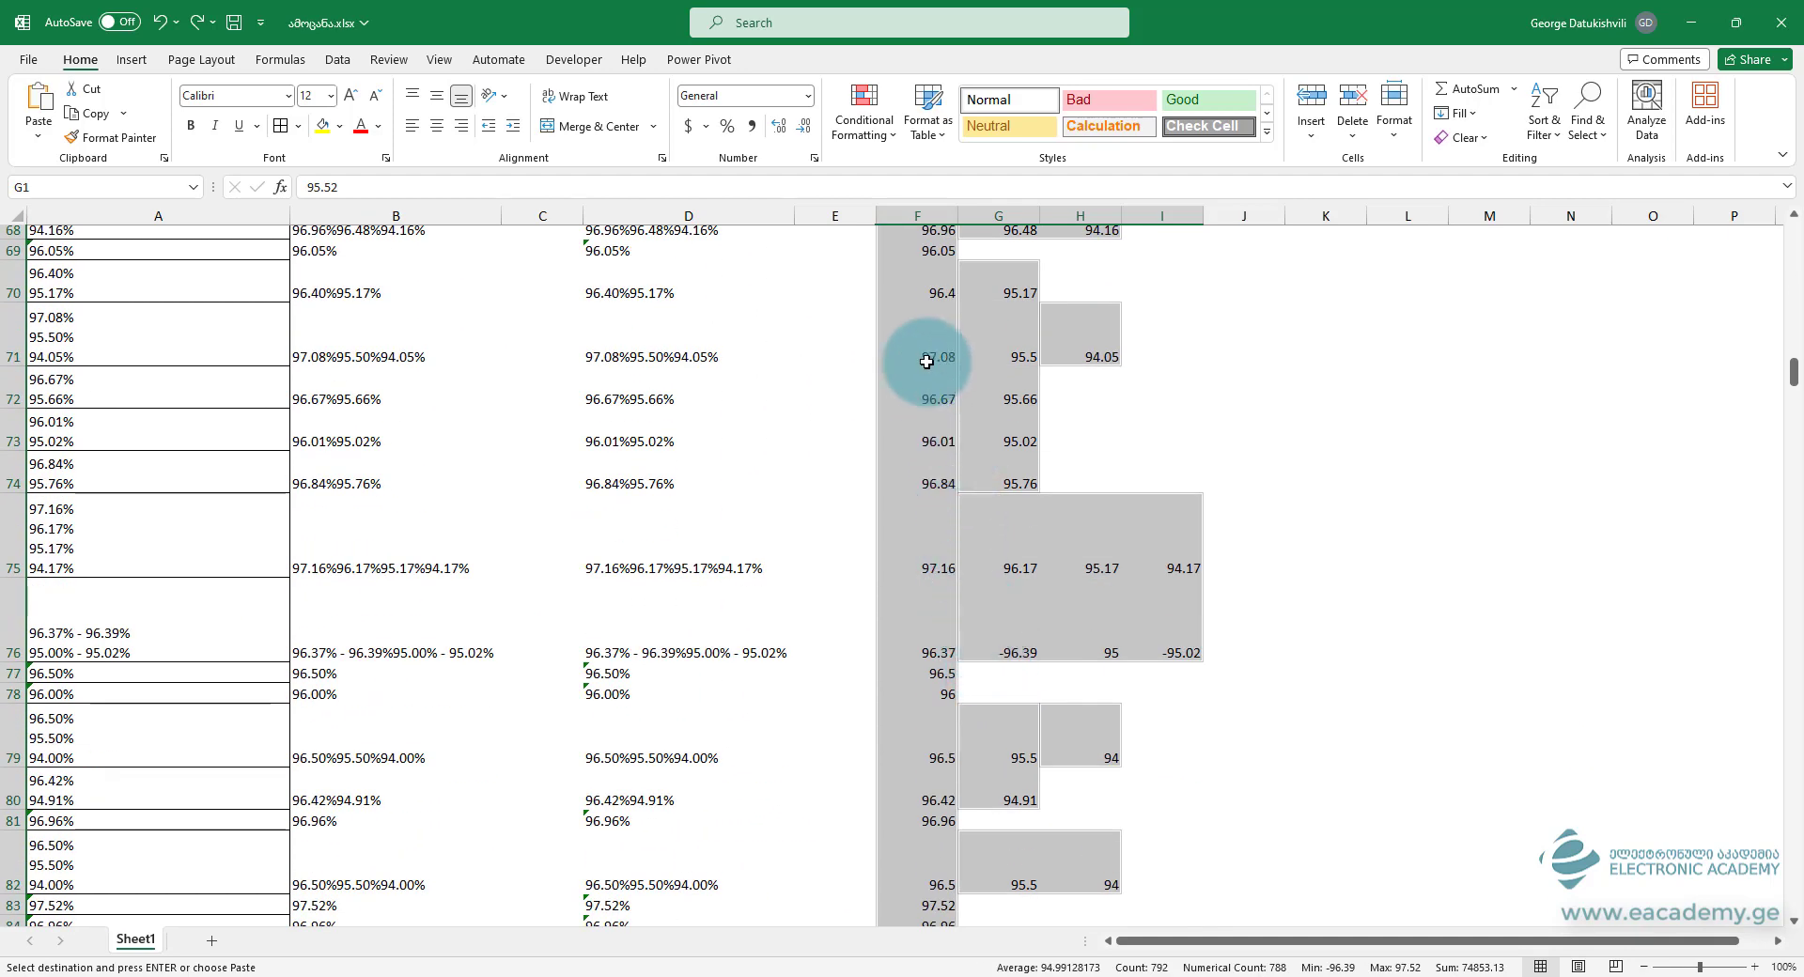
pyautogui.rightClick(926, 361)
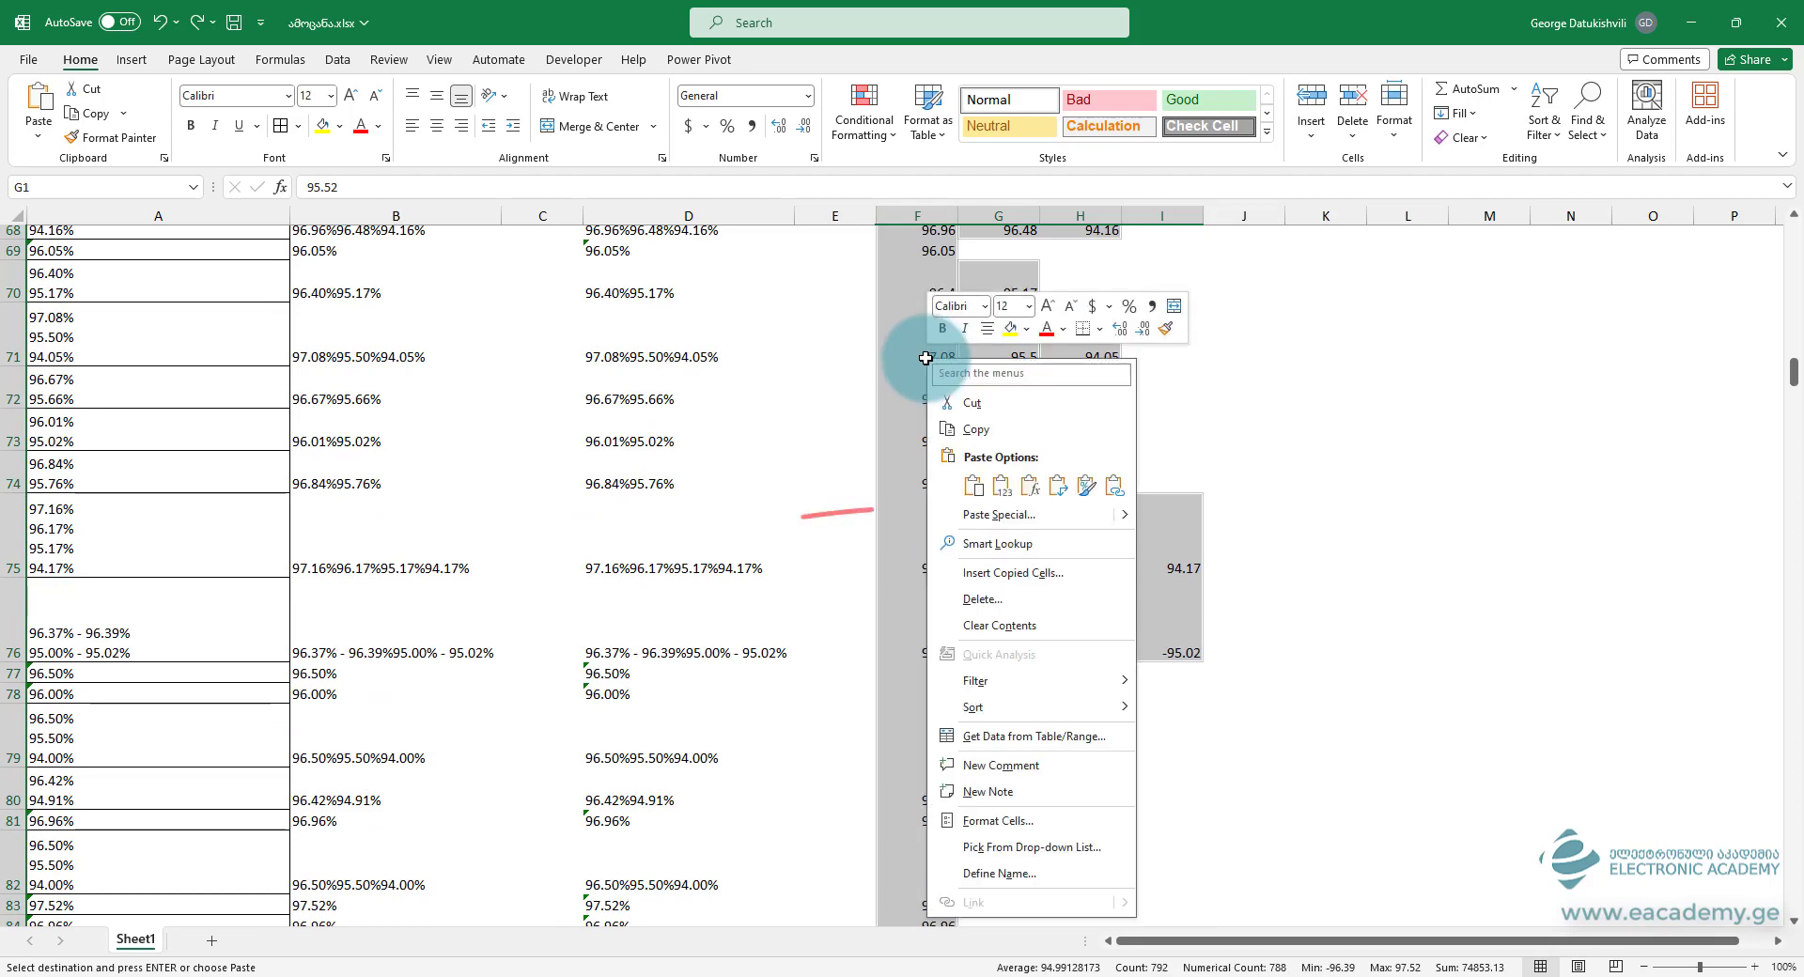
pyautogui.click(1010, 522)
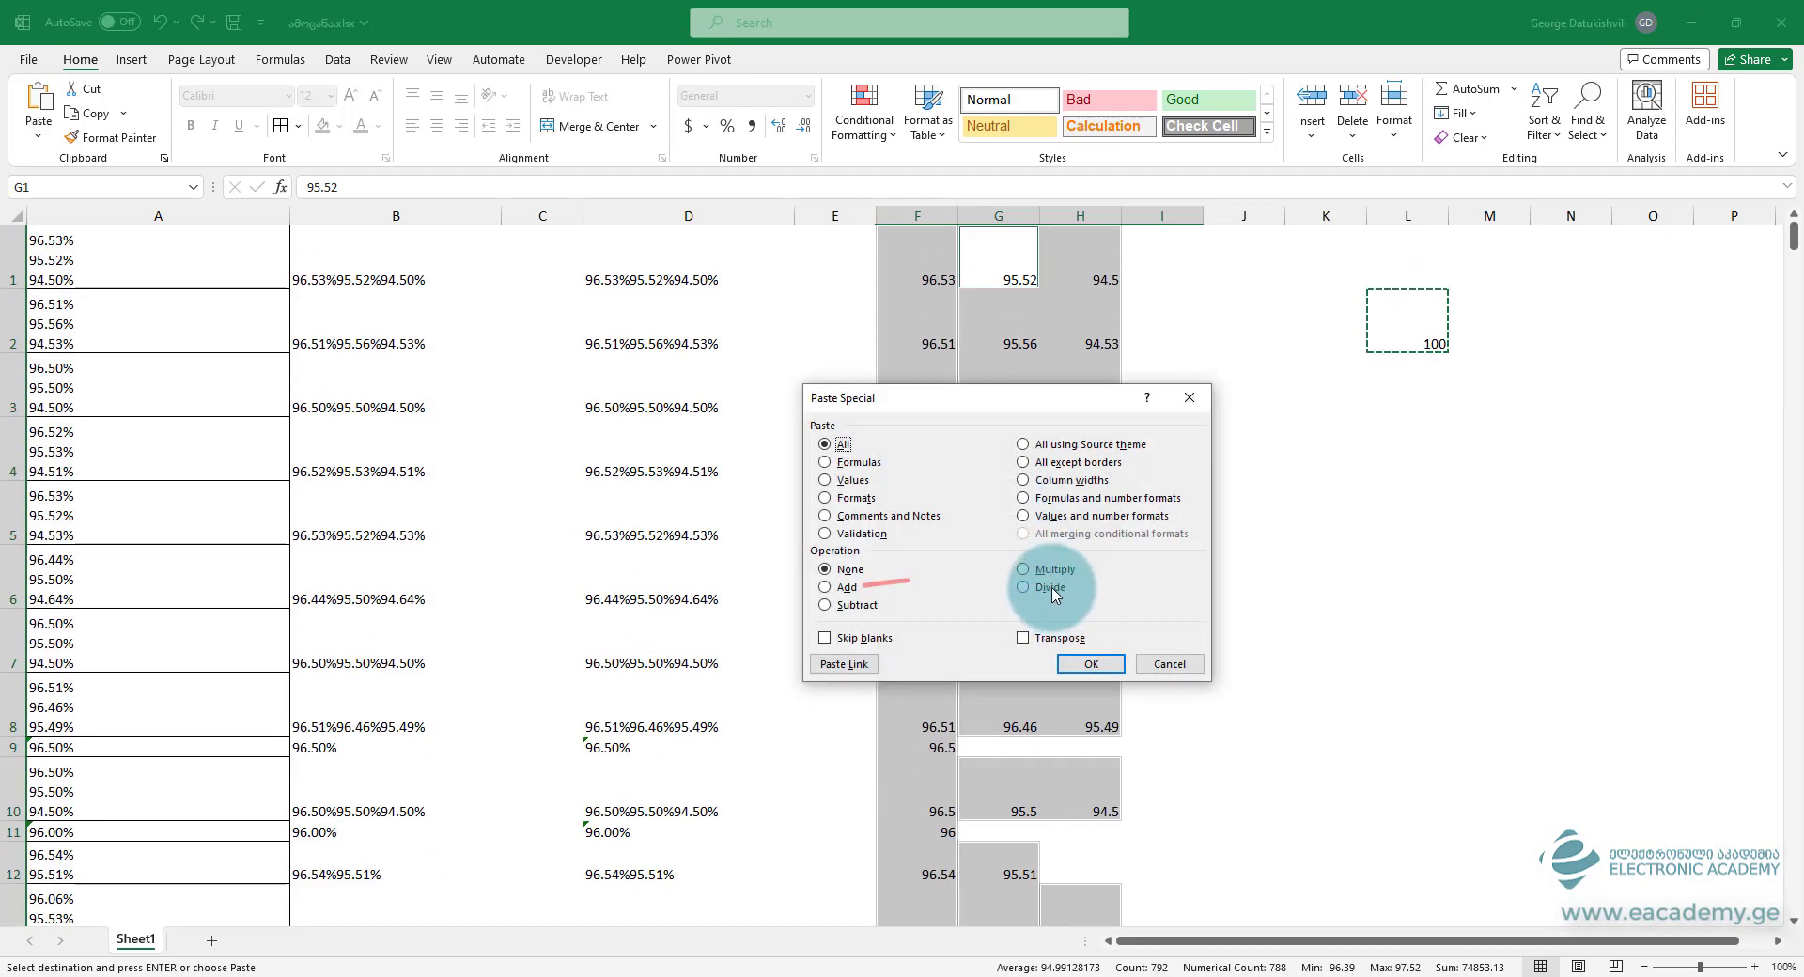
pyautogui.click(1049, 588)
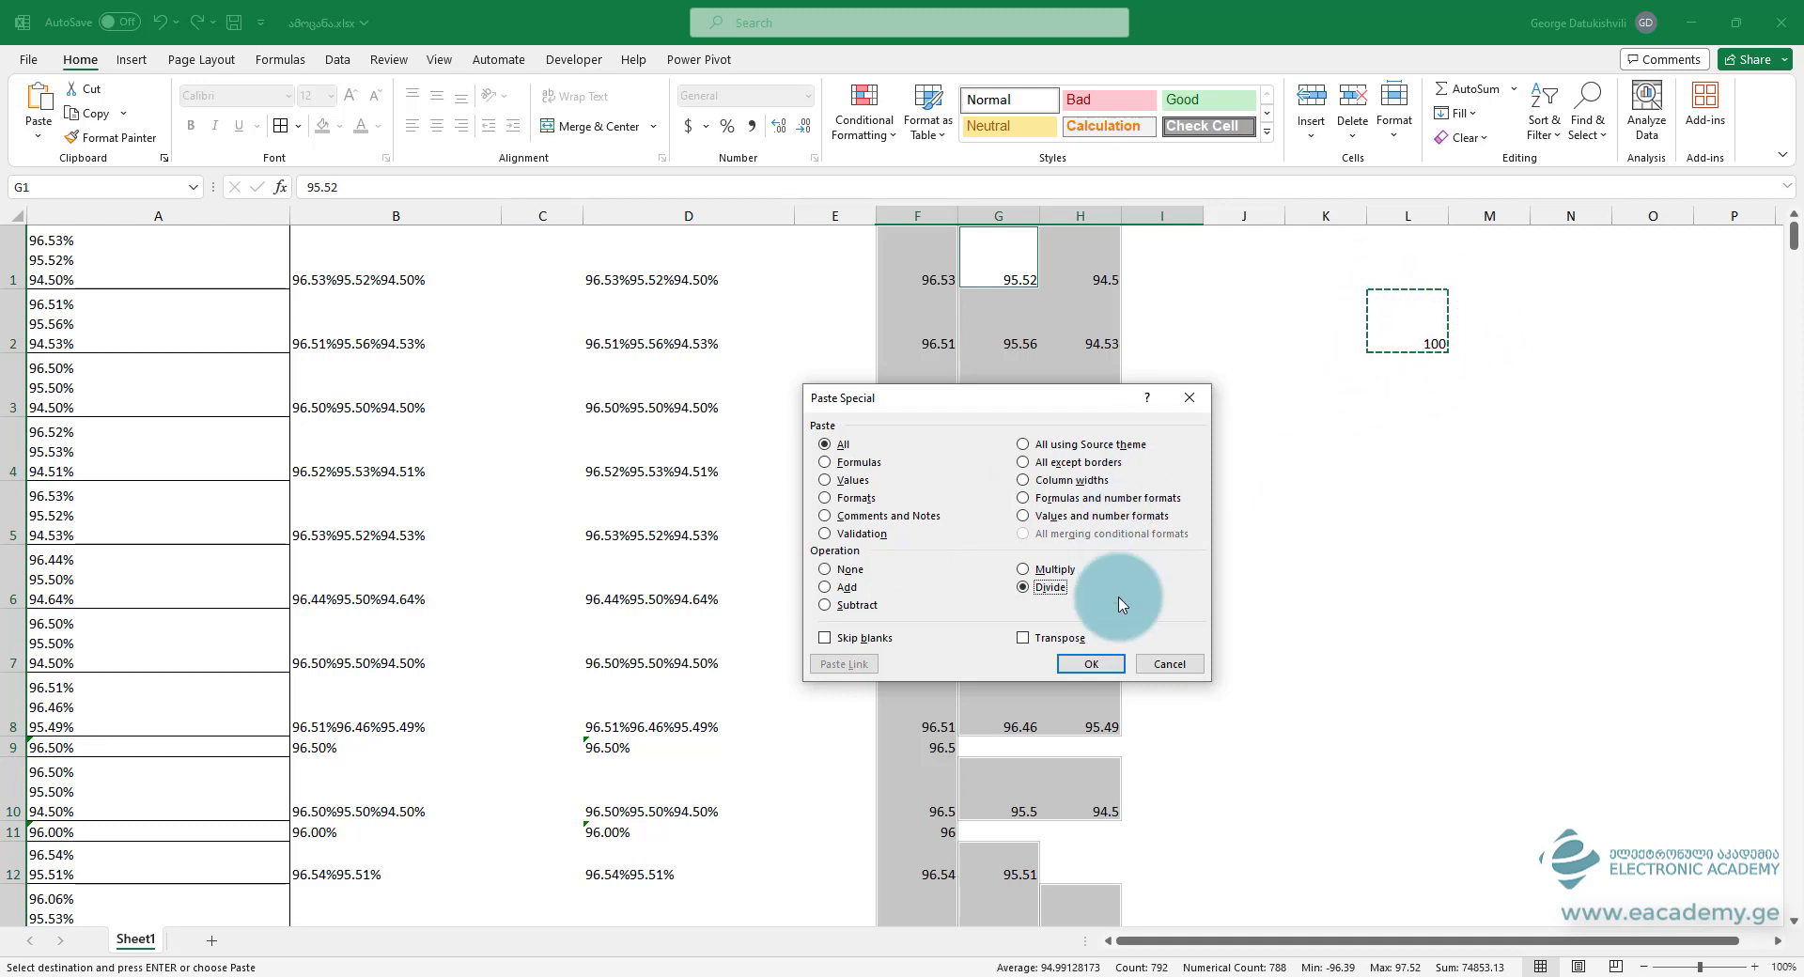
pyautogui.click(1087, 664)
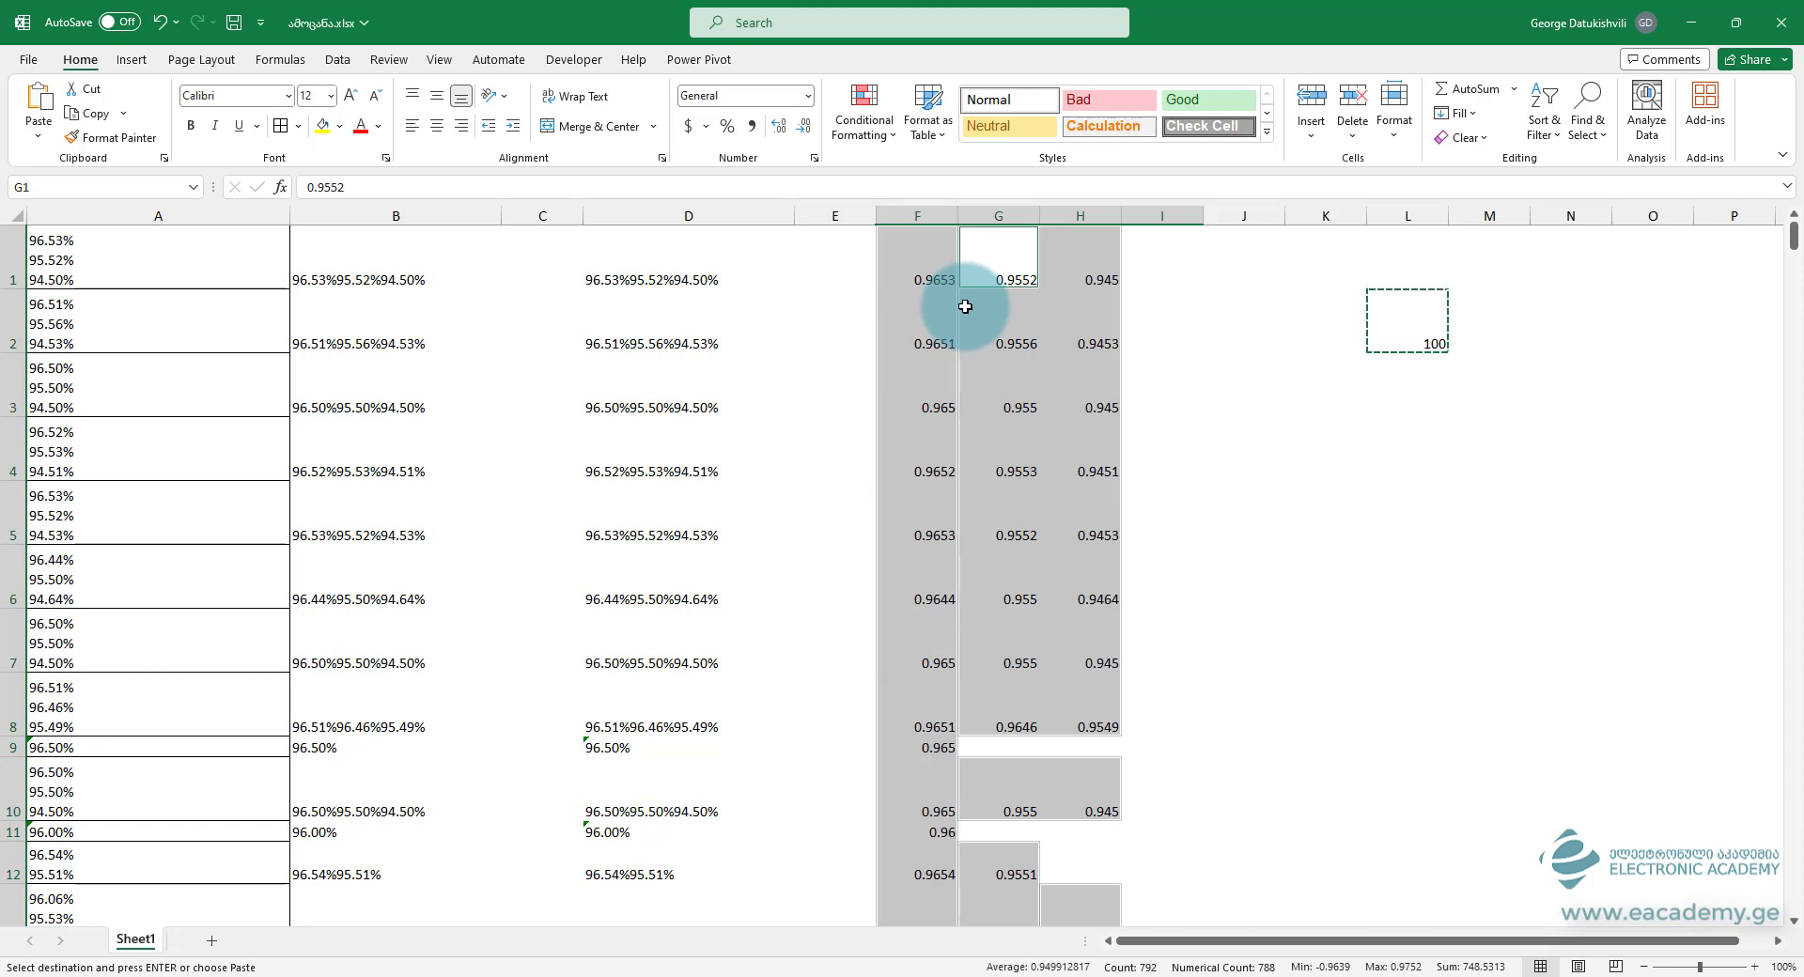
# Step: Format the divided values as percentages with two decimal places, and compare F1:H1 with the original entry in A1
pyautogui.click(729, 127)
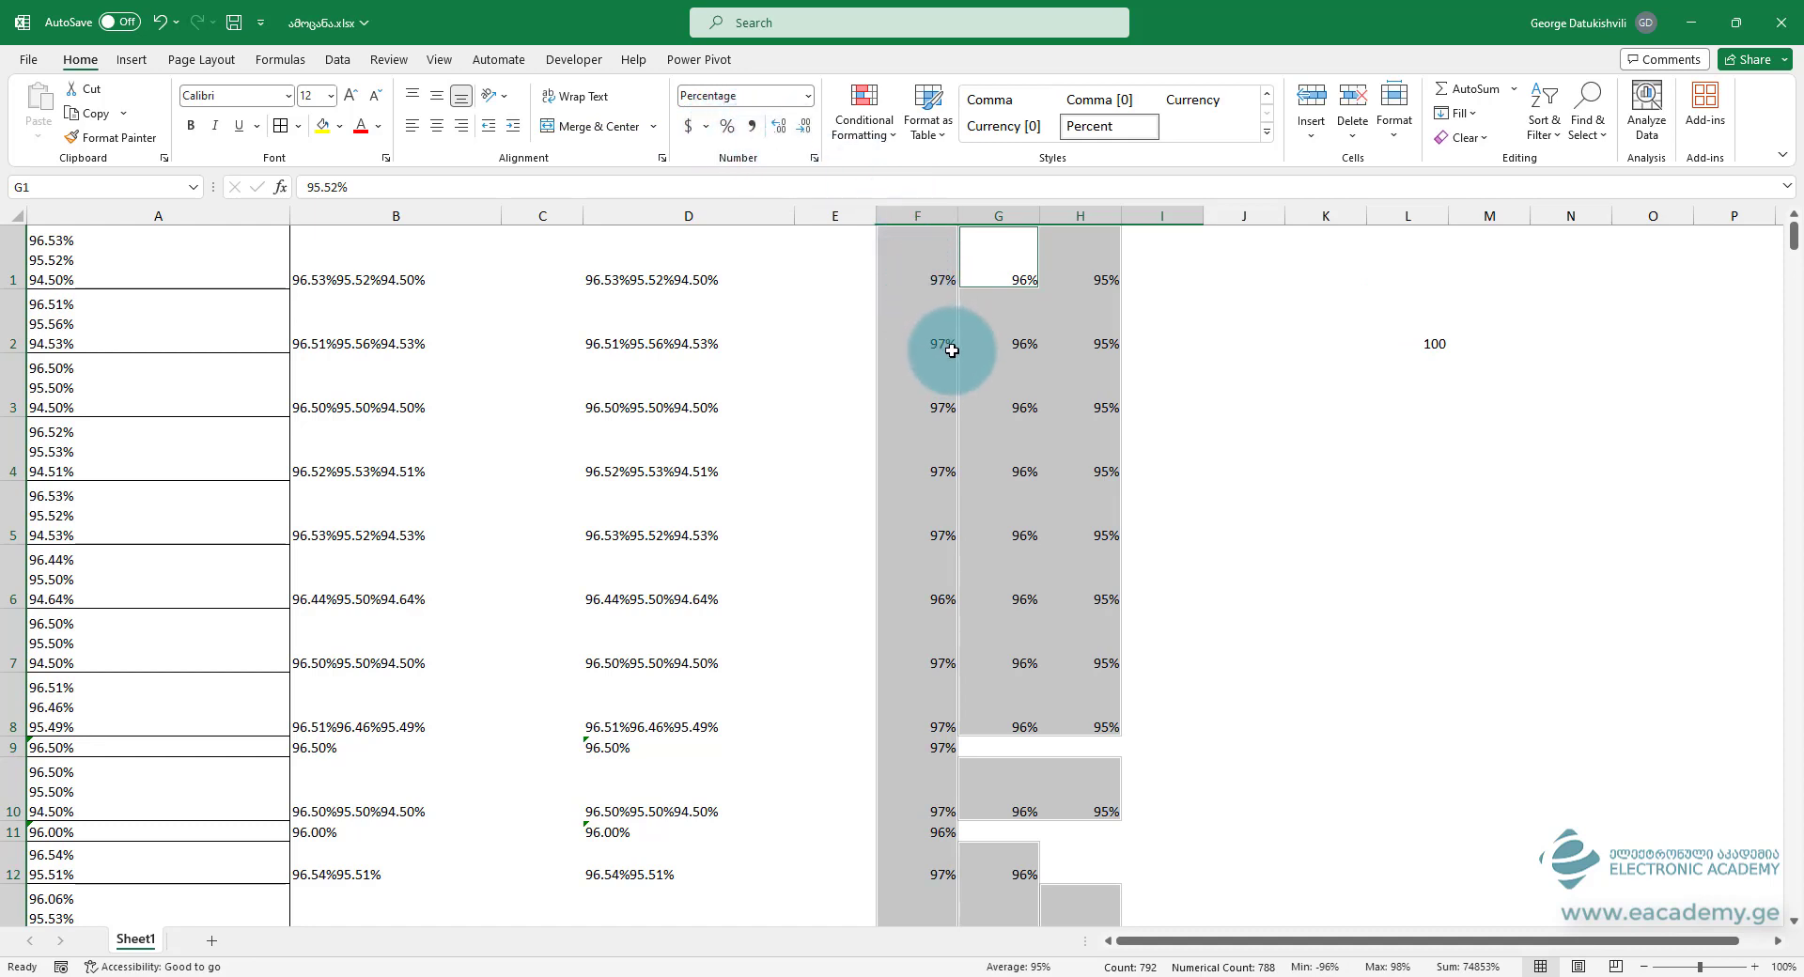
pyautogui.click(778, 129)
pyautogui.click(779, 130)
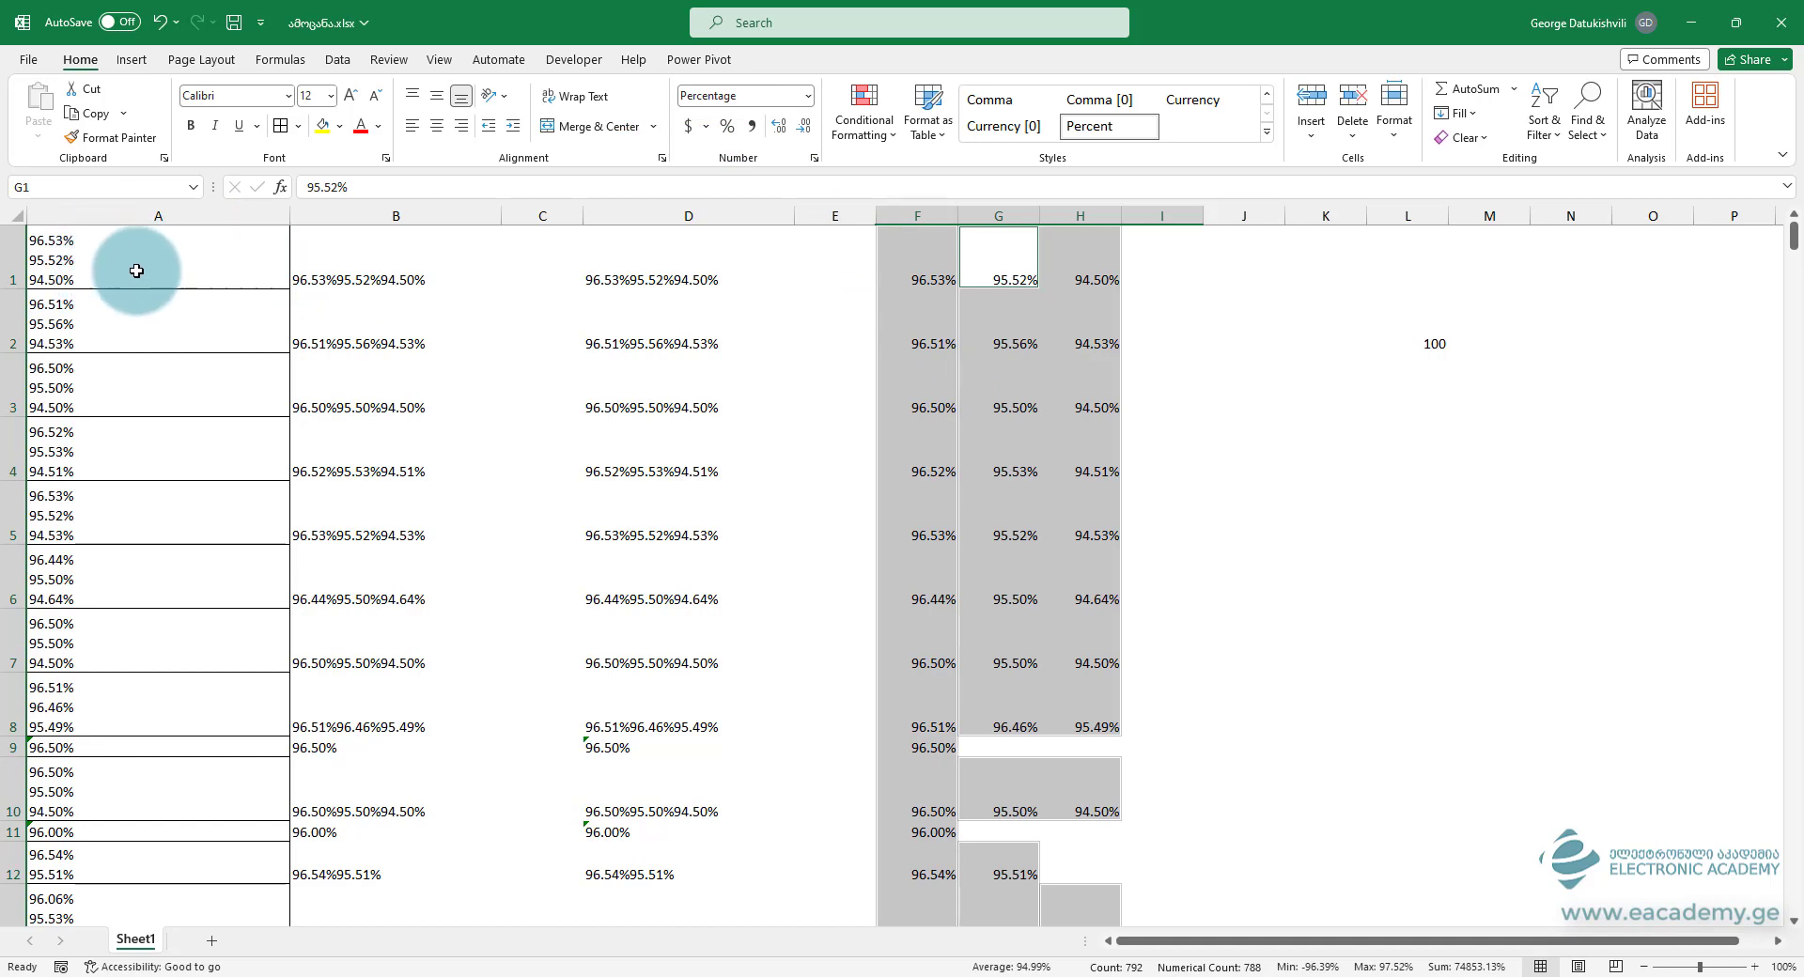
pyautogui.click(120, 243)
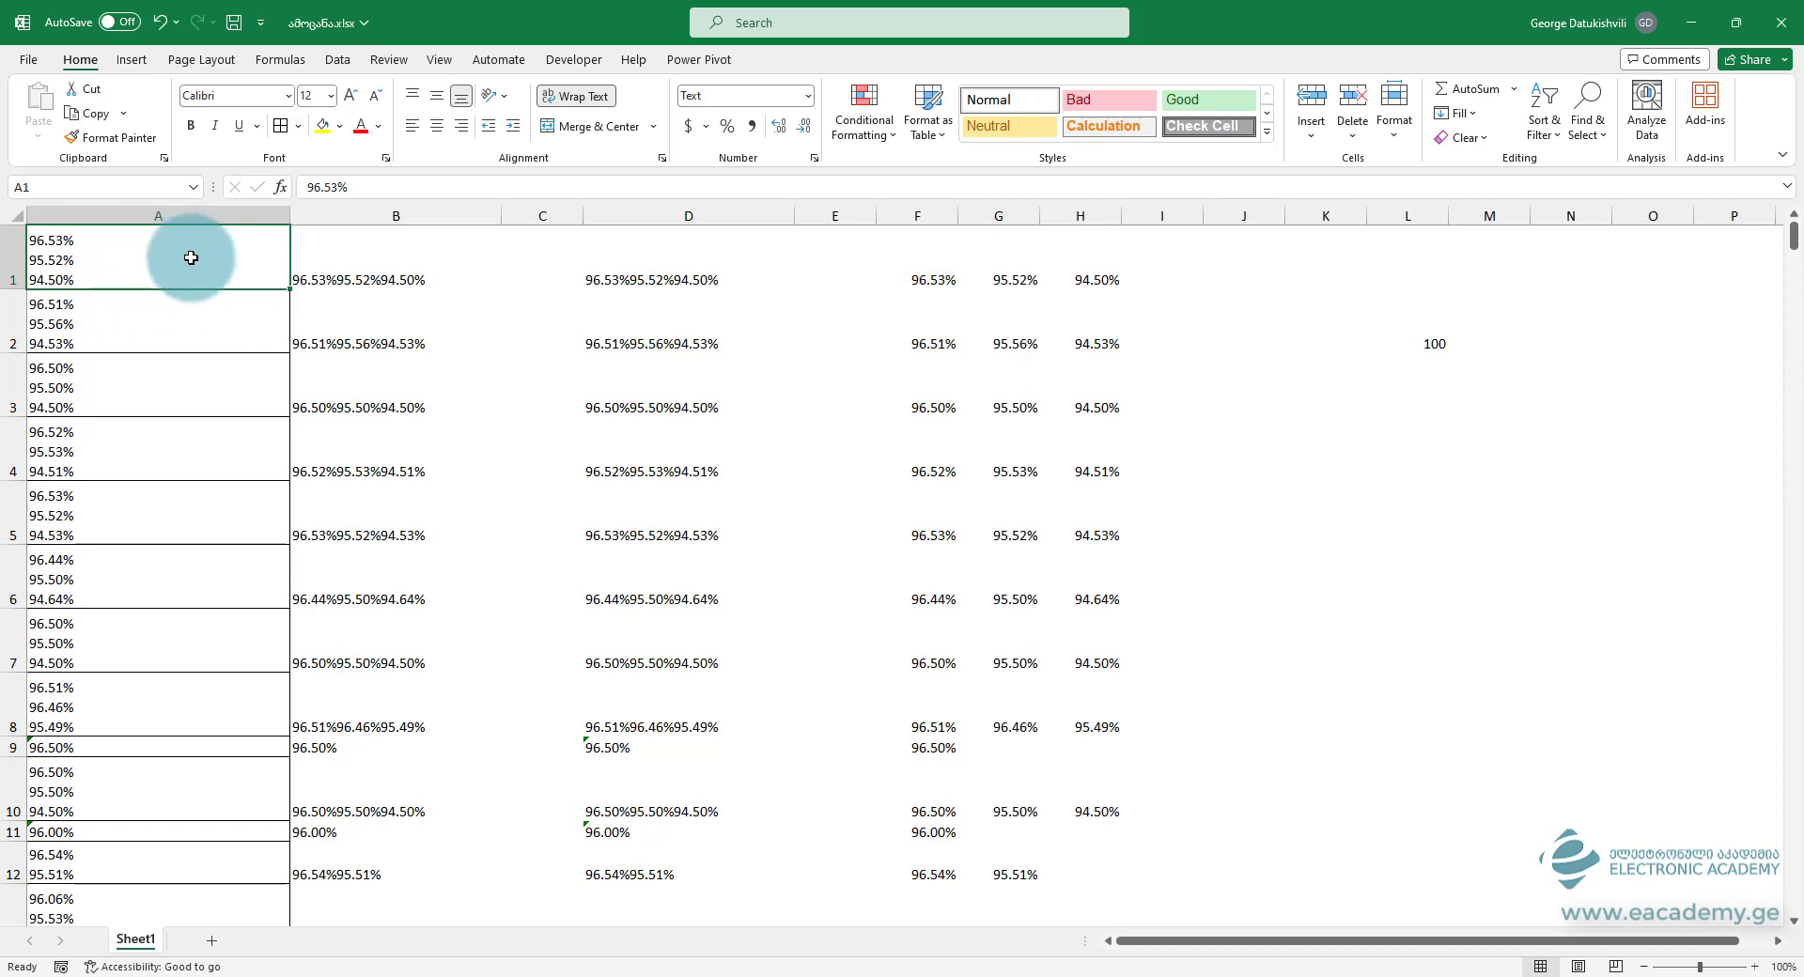
pyautogui.moveTo(934, 266); pyautogui.dragTo(1081, 273)
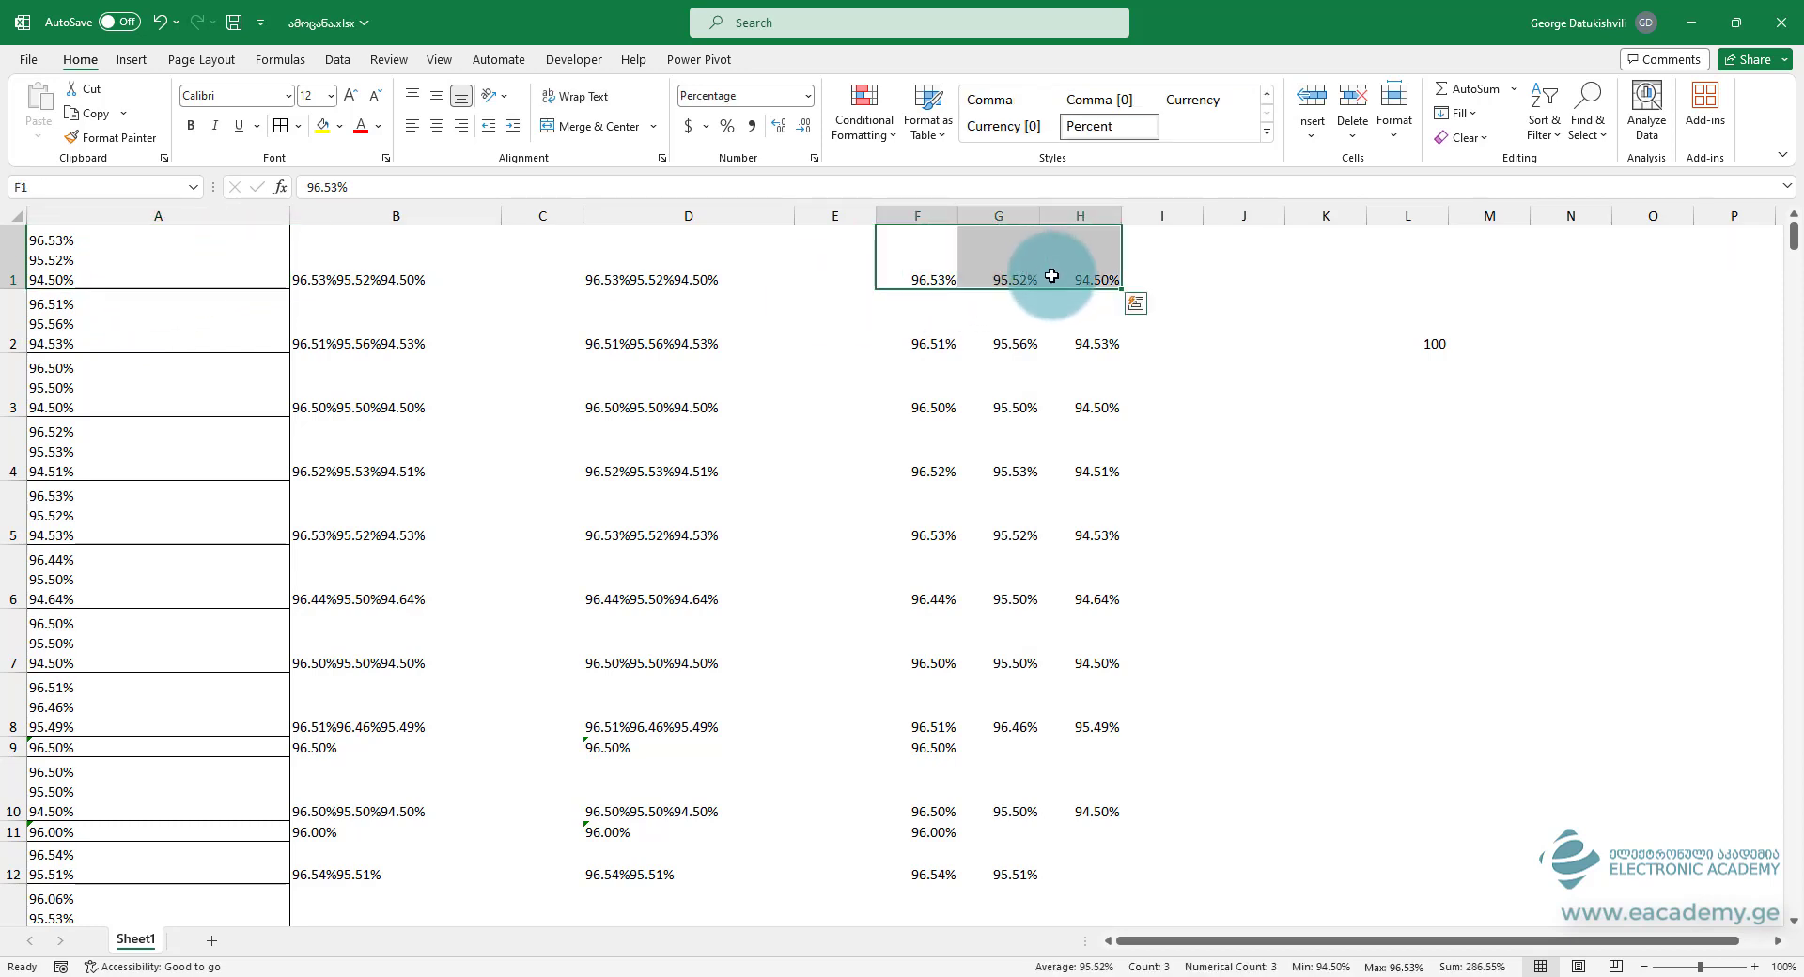